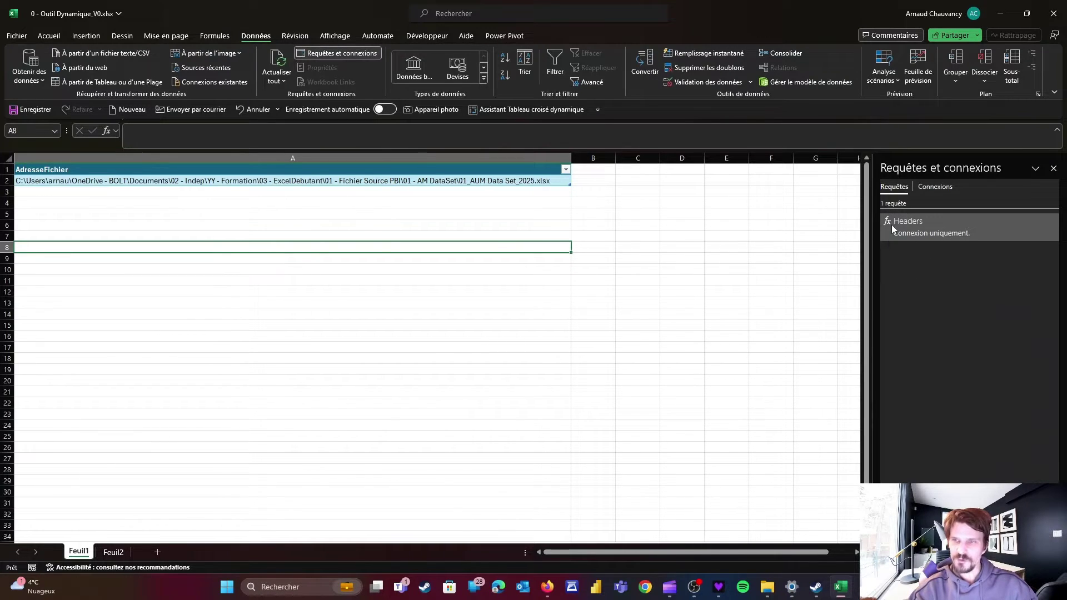
Step: Change the source path in cell A2 so that it points to the file 01_AUM Data Set_2024.xlsx
mouse_move(915, 223)
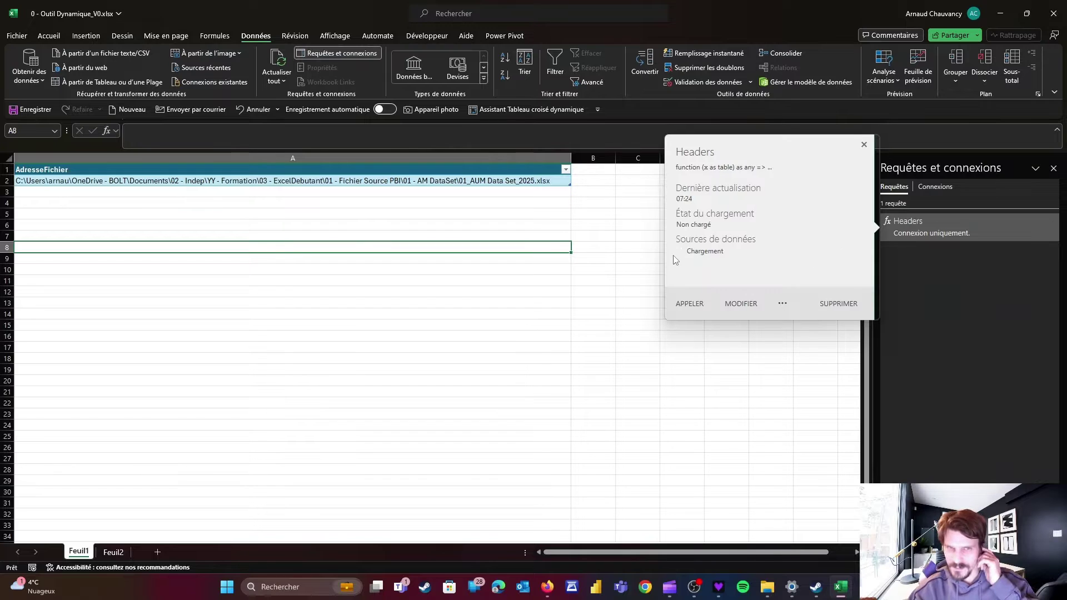
left_click(520, 299)
left_click_drag(402, 171, 401, 182)
left_click(343, 178)
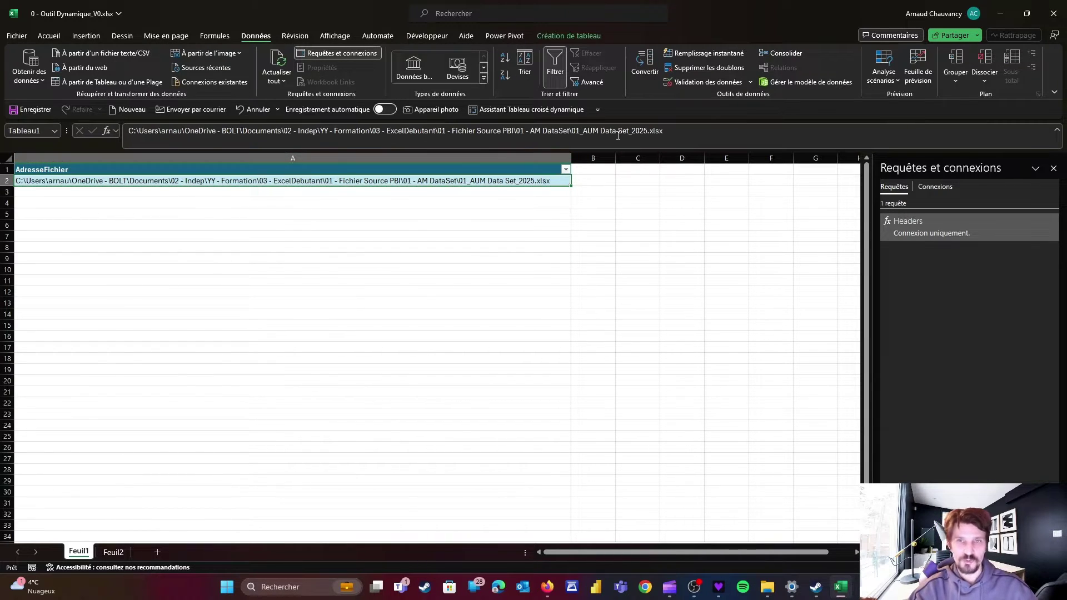
left_click(647, 132)
key("BackSpace")
type("4")
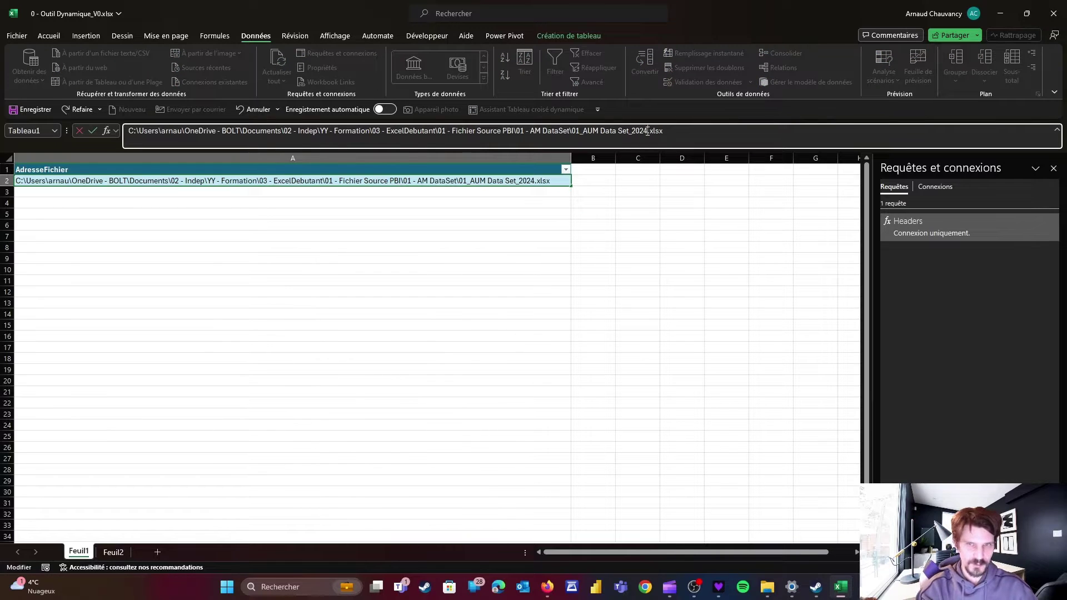
key("Return")
left_click(431, 171)
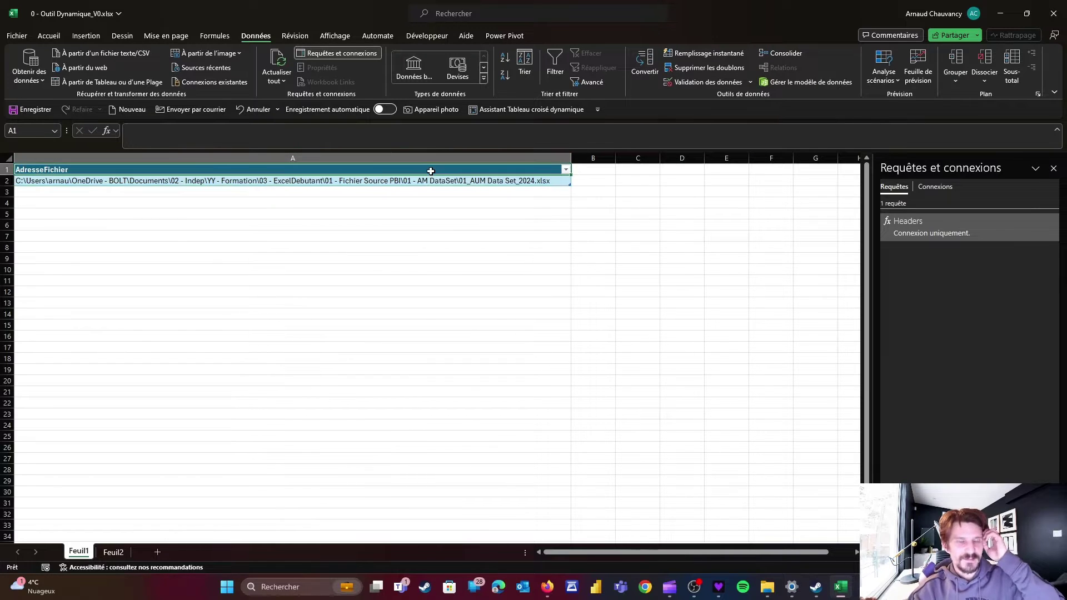
left_click(438, 225)
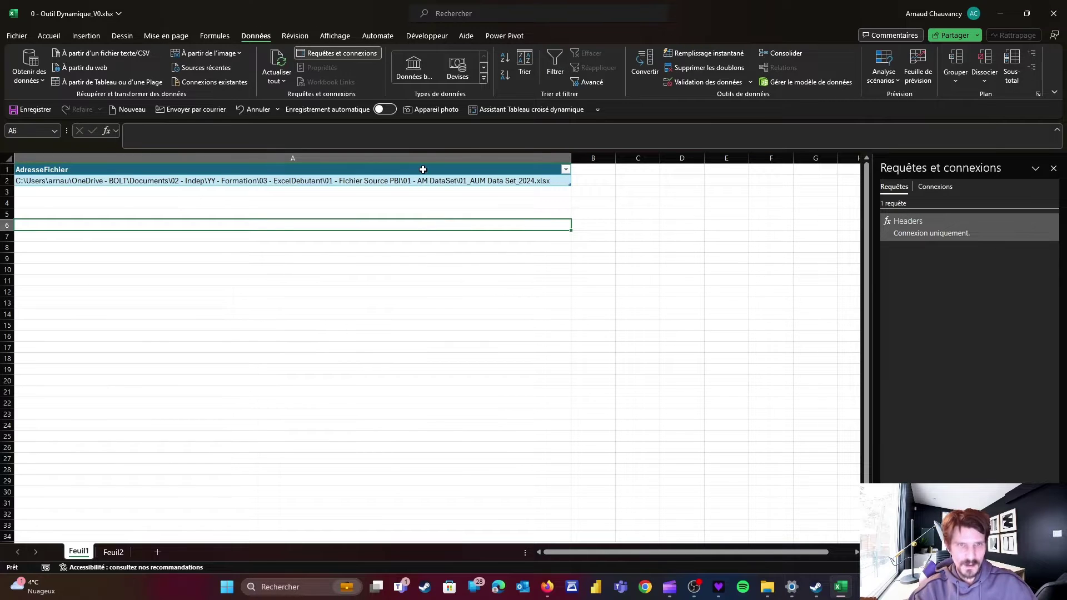
Step: Load the one-row AdresseFichier table into the Power Query editor as a new query
left_click_drag(433, 170, 459, 180)
left_click(473, 181)
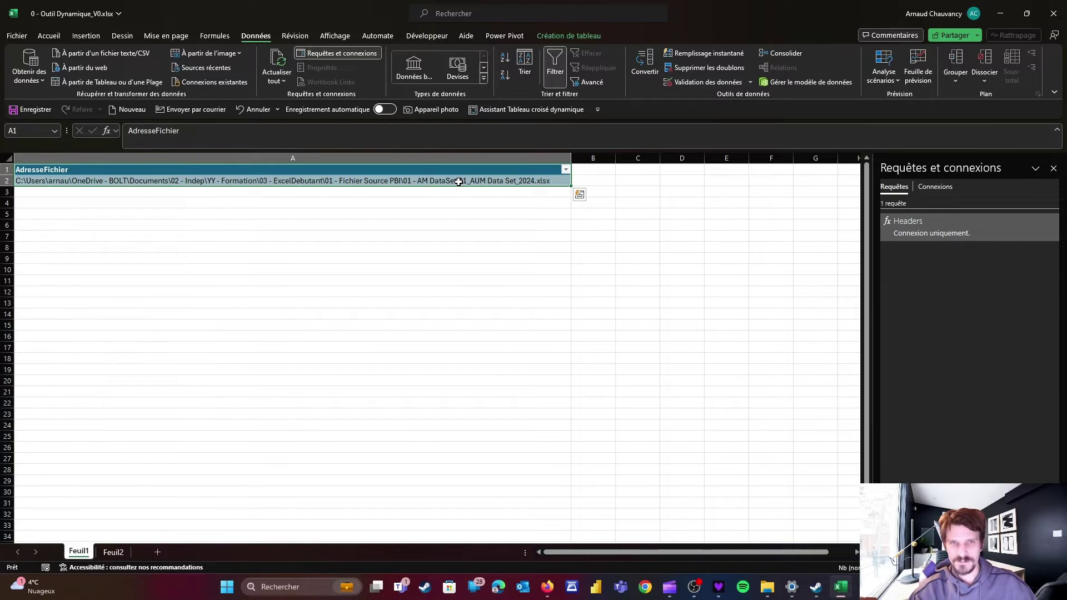
left_click(107, 84)
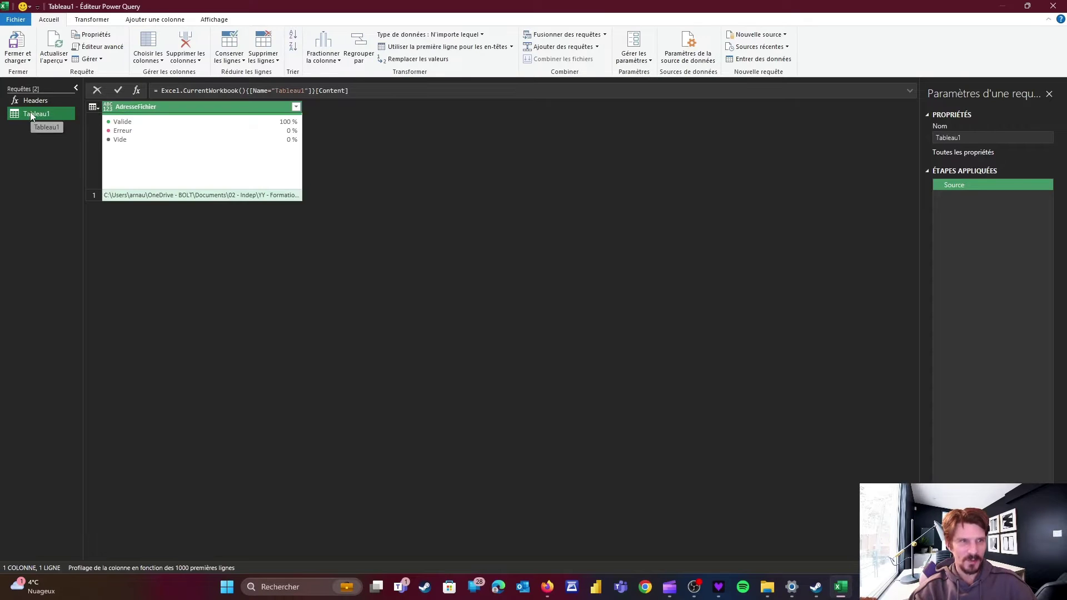
Step: Drill down into the file path value of the Tableau1 query so the query returns plain text
left_click(230, 197)
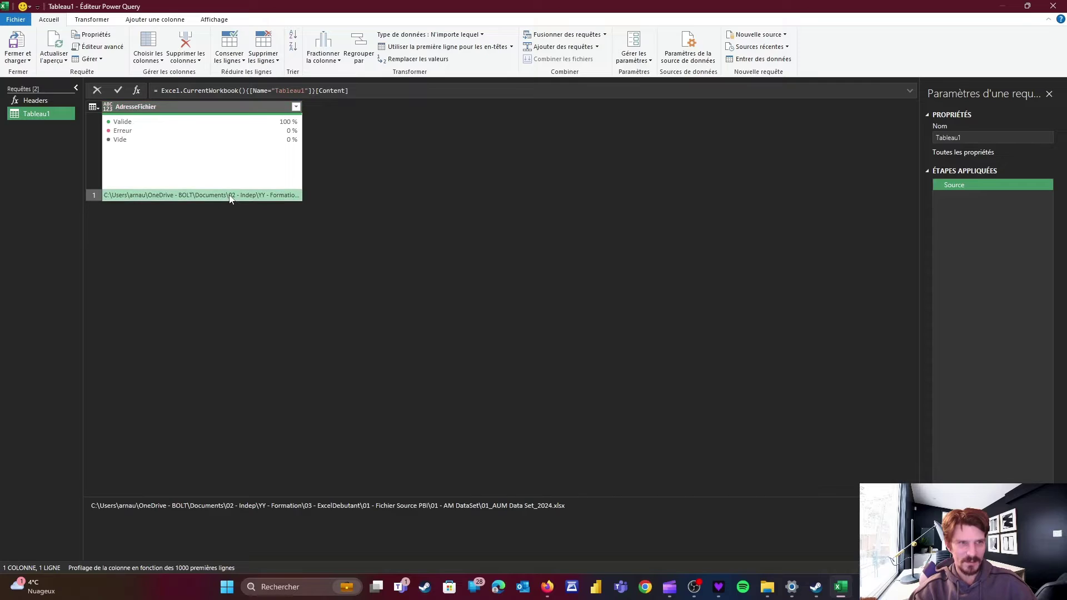
right_click(230, 199)
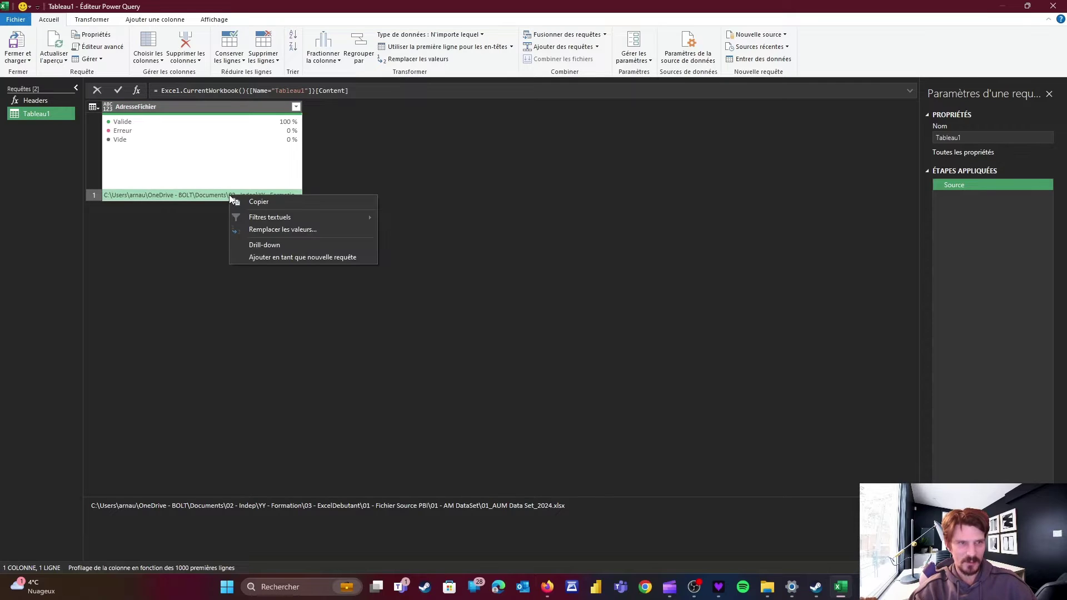
left_click(256, 244)
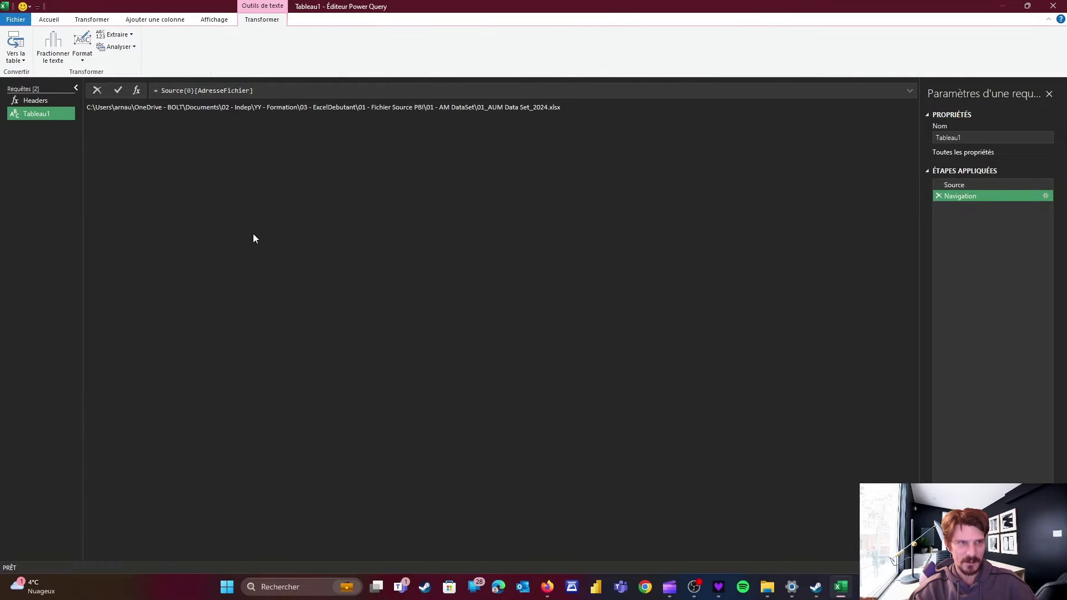
left_click_drag(91, 108, 562, 109)
left_click(326, 172)
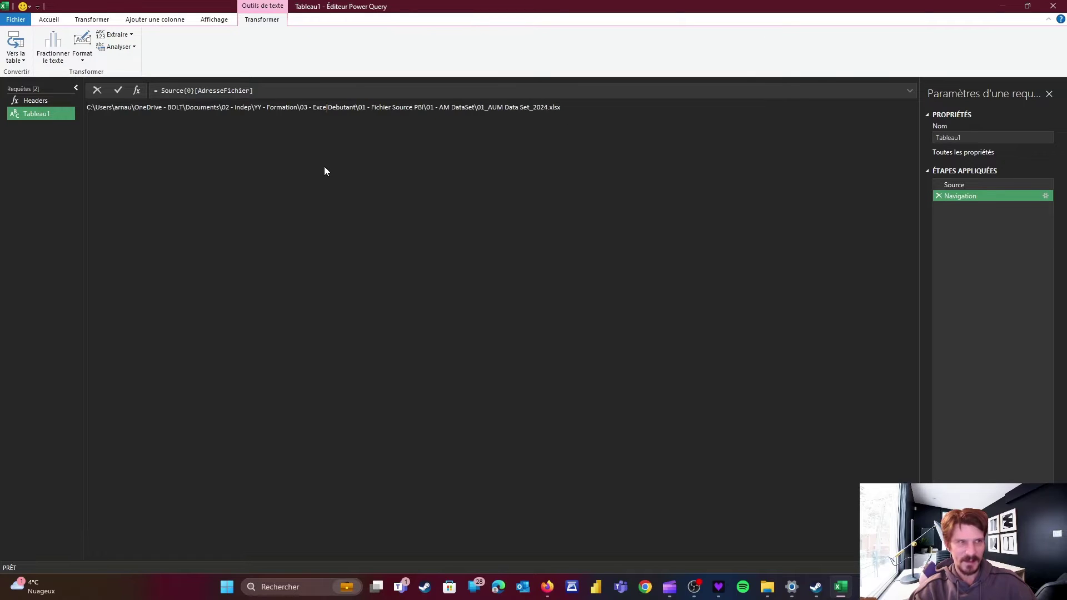
Step: Create a new query from the 2024 sheet of 01_AUM Data Set_2024.xlsx in the 01 - AM DataSet folder
right_click(41, 140)
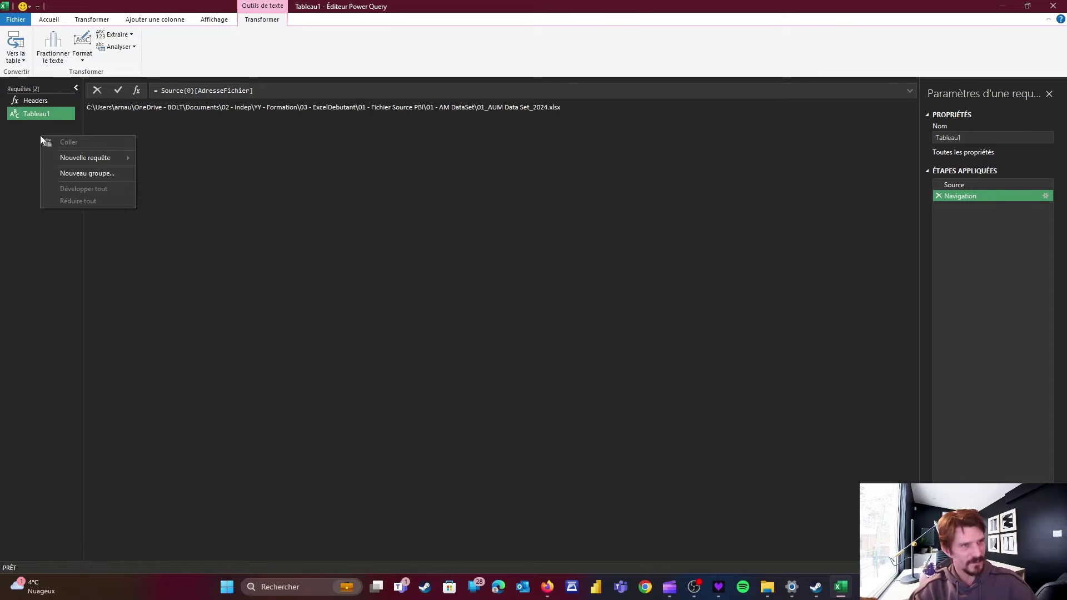
mouse_move(83, 158)
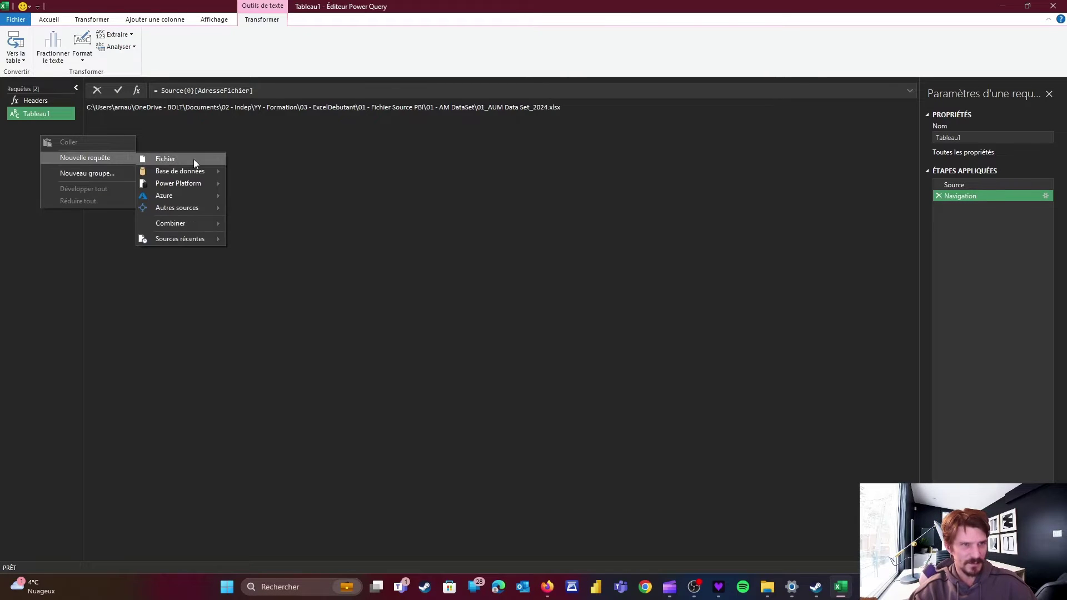
mouse_move(205, 159)
left_click(257, 159)
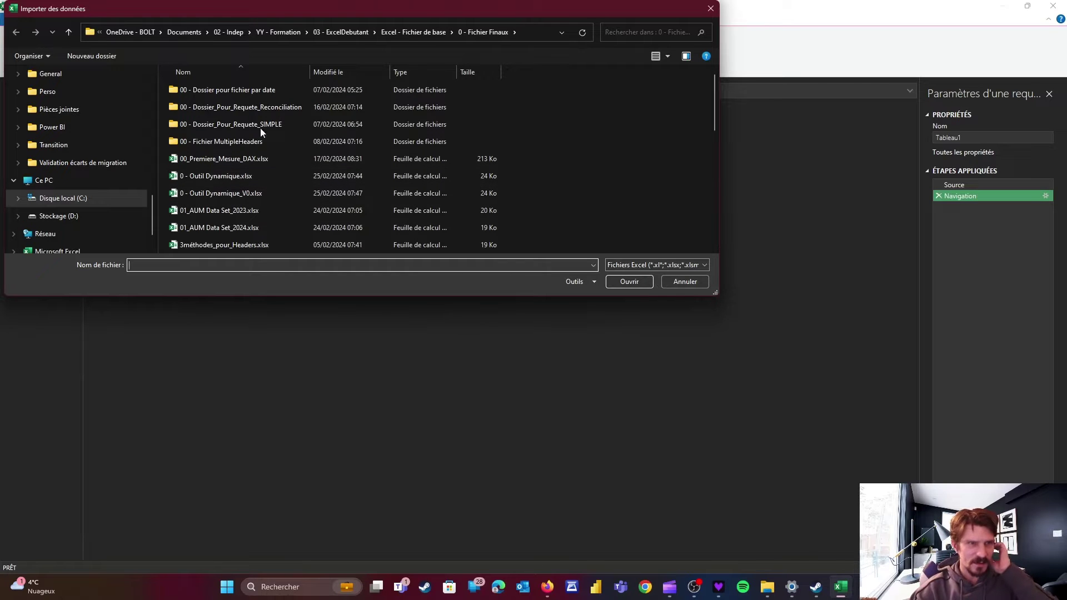
left_click(341, 29)
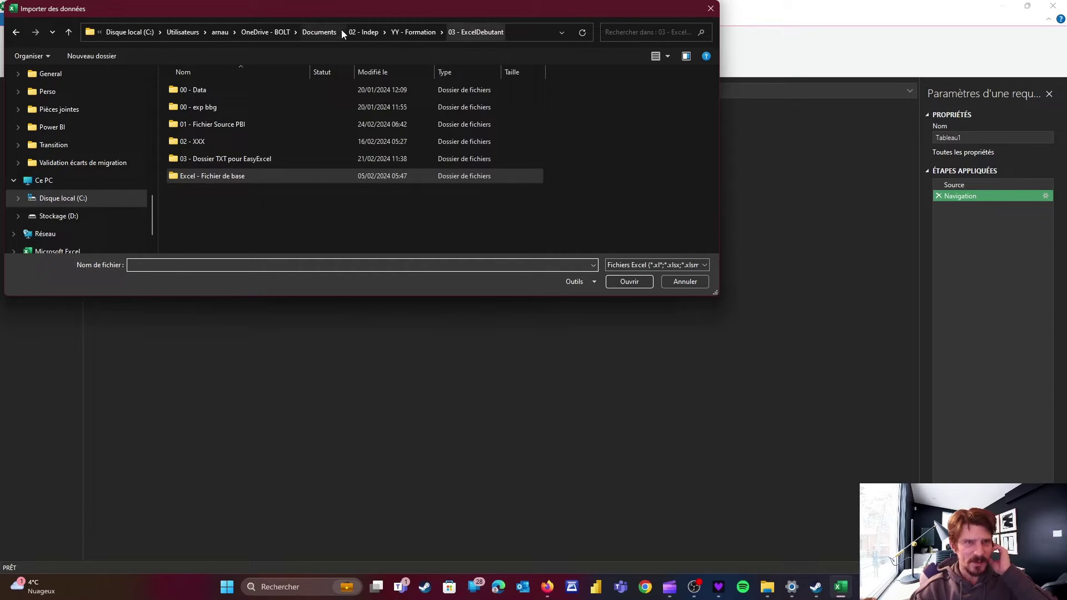
double_click(214, 124)
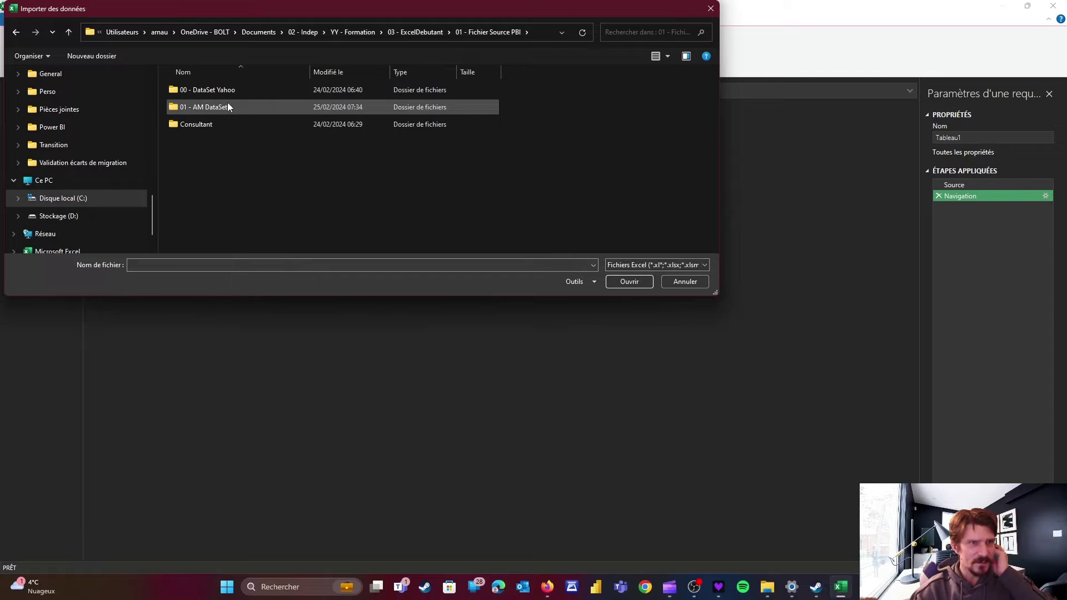
left_click(223, 111)
double_click(223, 110)
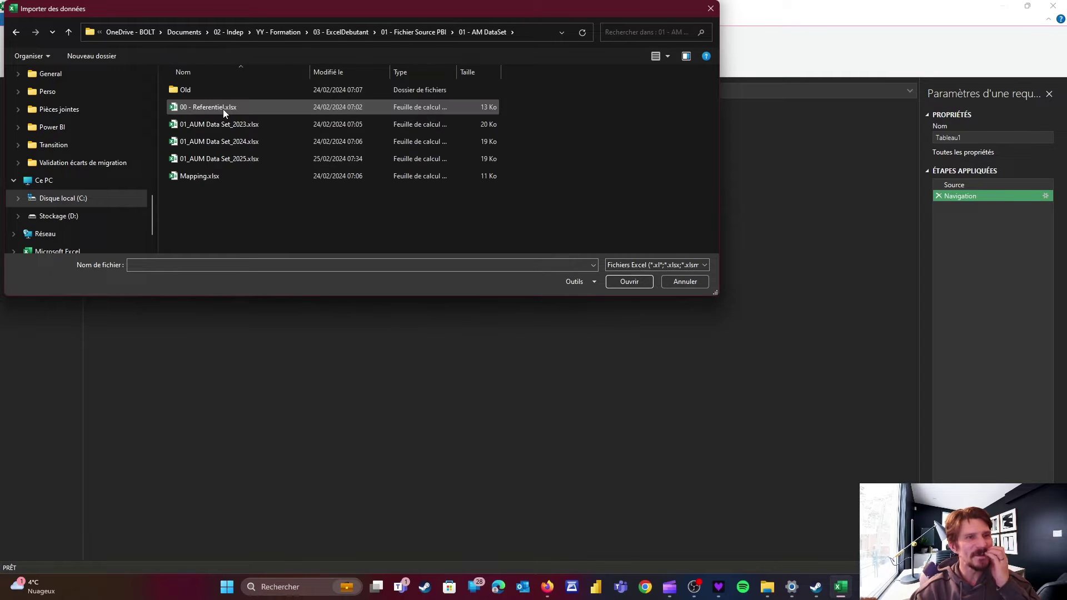
double_click(227, 142)
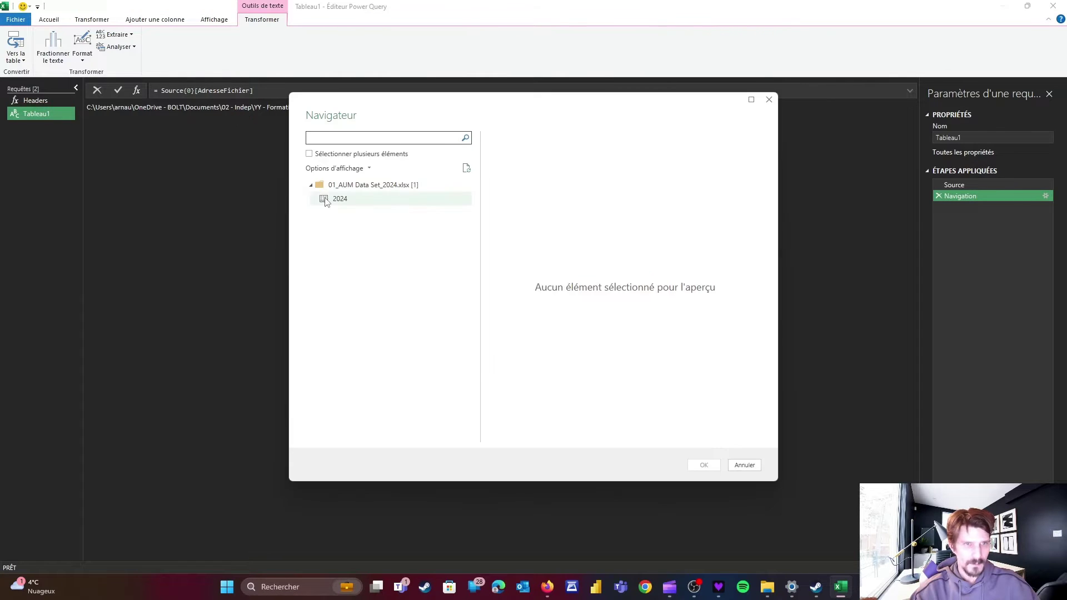
left_click(336, 201)
left_click(704, 465)
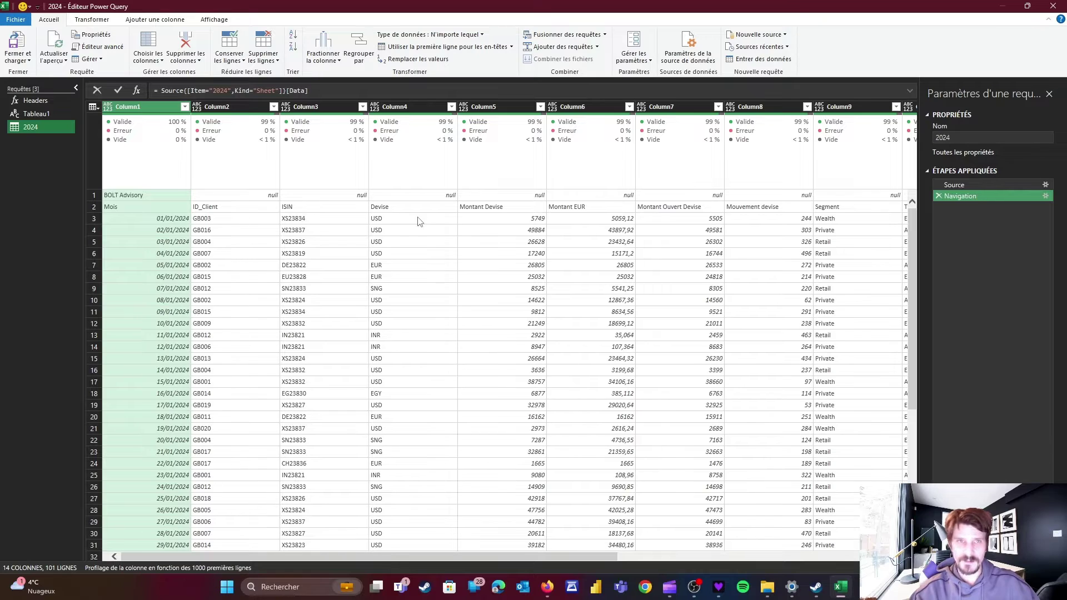
Step: Show the full formula of the 2024 query's Source step at a larger zoom and examine its hard-coded file path
left_click(965, 183)
left_click(911, 91)
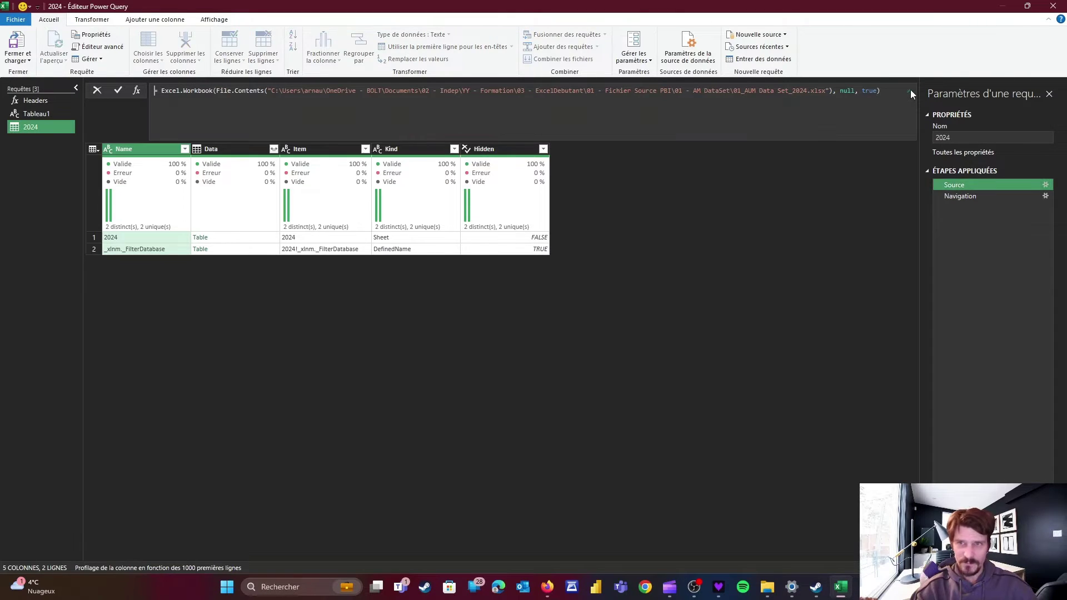
key("ctrl+shift+equal")
key("ctrl+shift+equal")
key("ctrl+shift+equal")
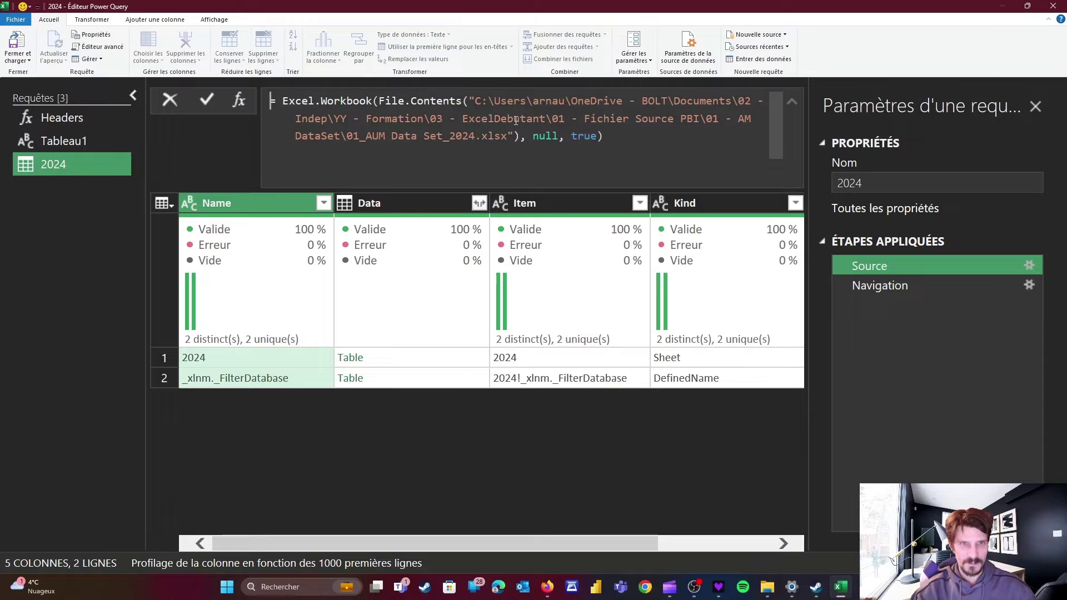
left_click_drag(514, 138, 470, 101)
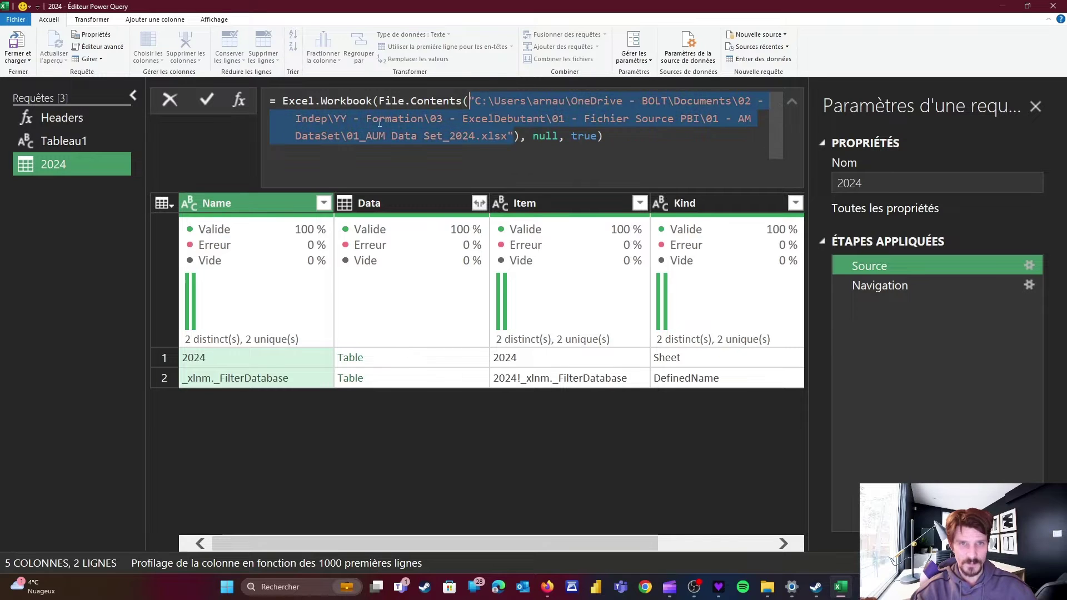
Step: Rename the Tableau1 query as Ad_Fichier
left_click(61, 144)
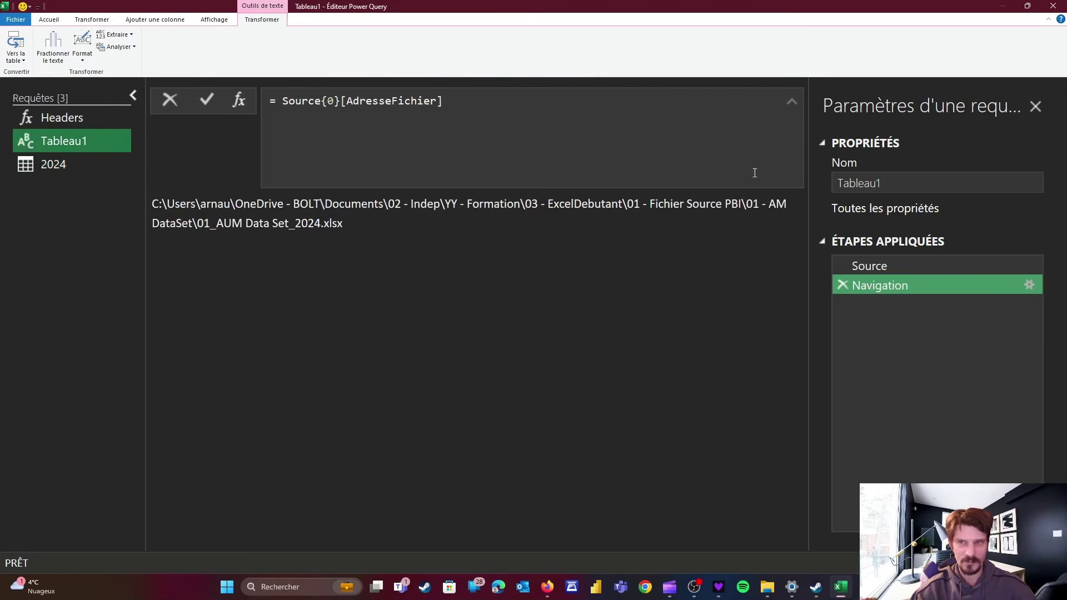
double_click(883, 181)
type("A")
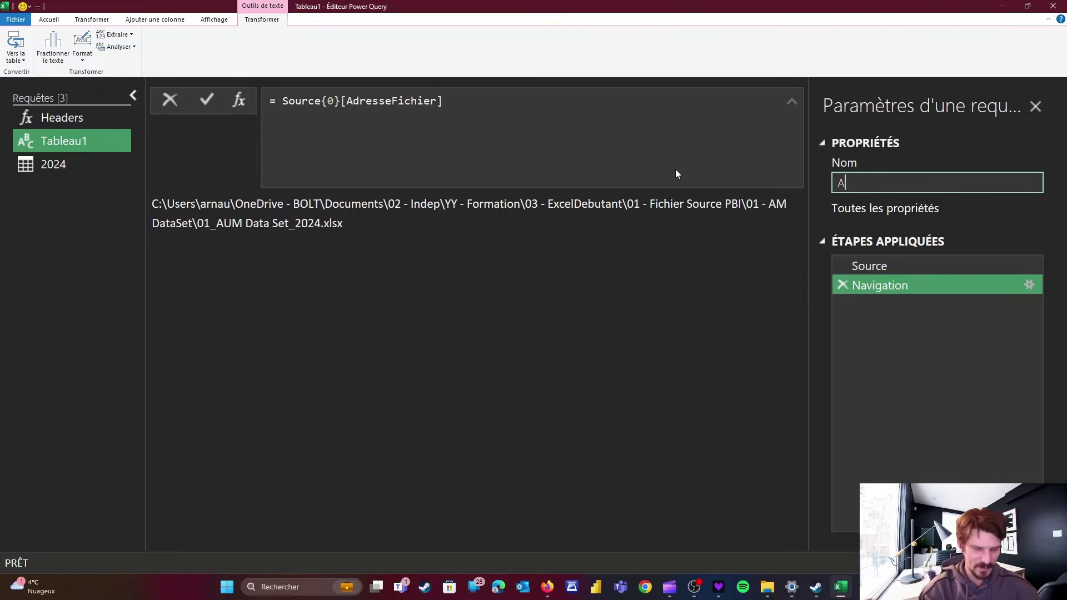
type("d_Adress")
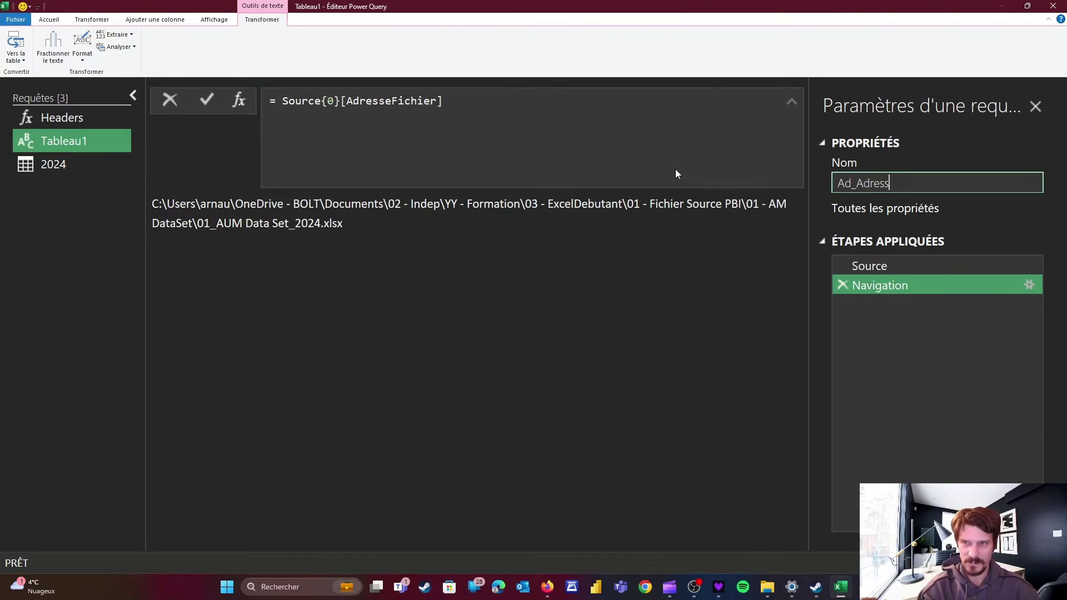
key("BackSpace")
key("BackSpace")
key("BackSpace")
key("BackSpace")
key("BackSpace")
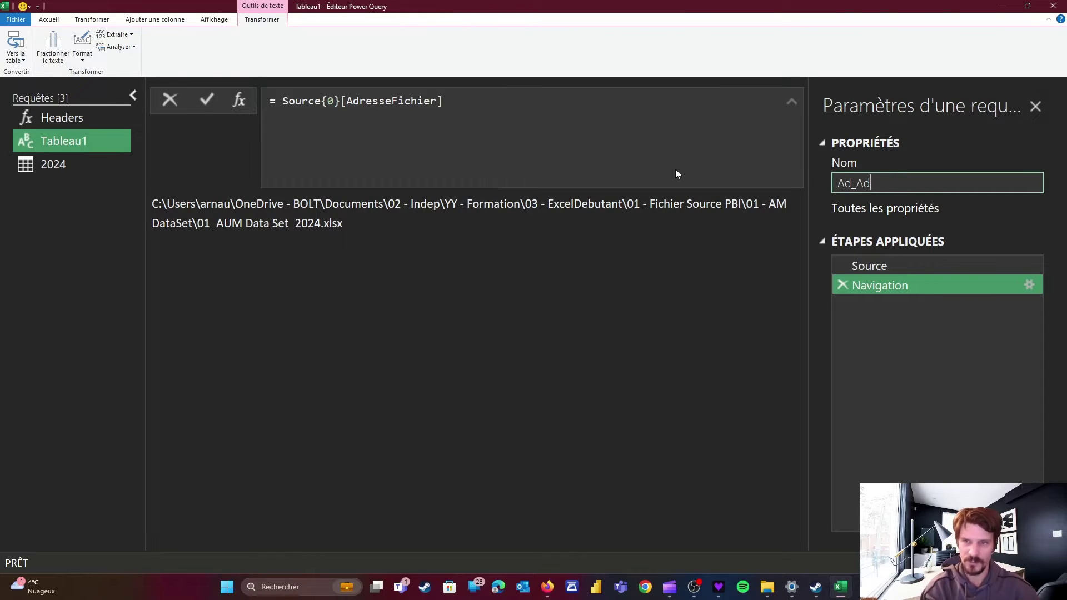
type("Fichier")
key("ctrl+shift+Left")
key("ctrl+shift+Left")
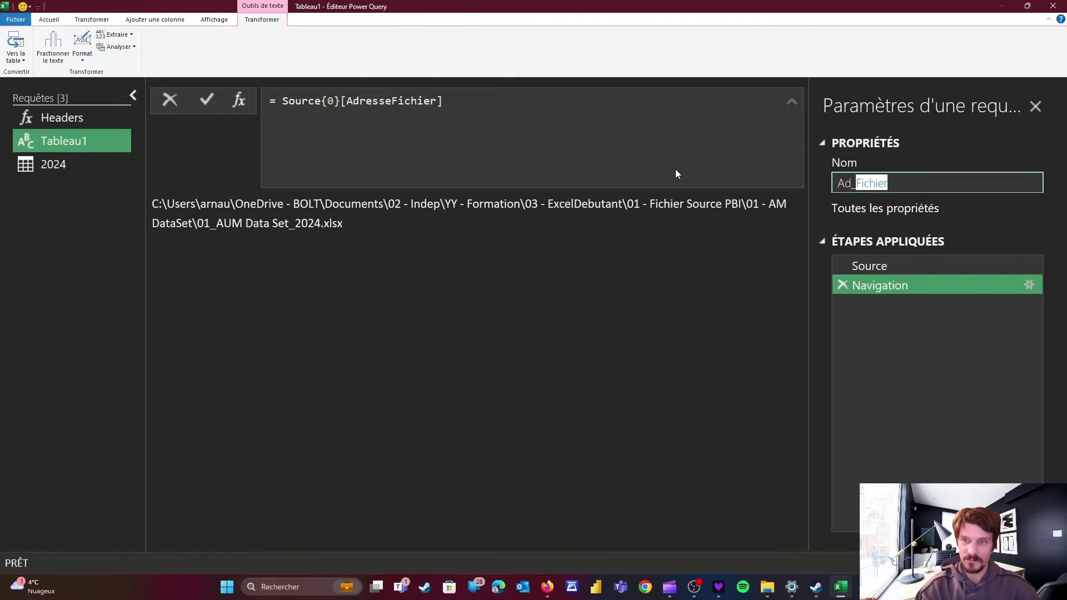
key("Return")
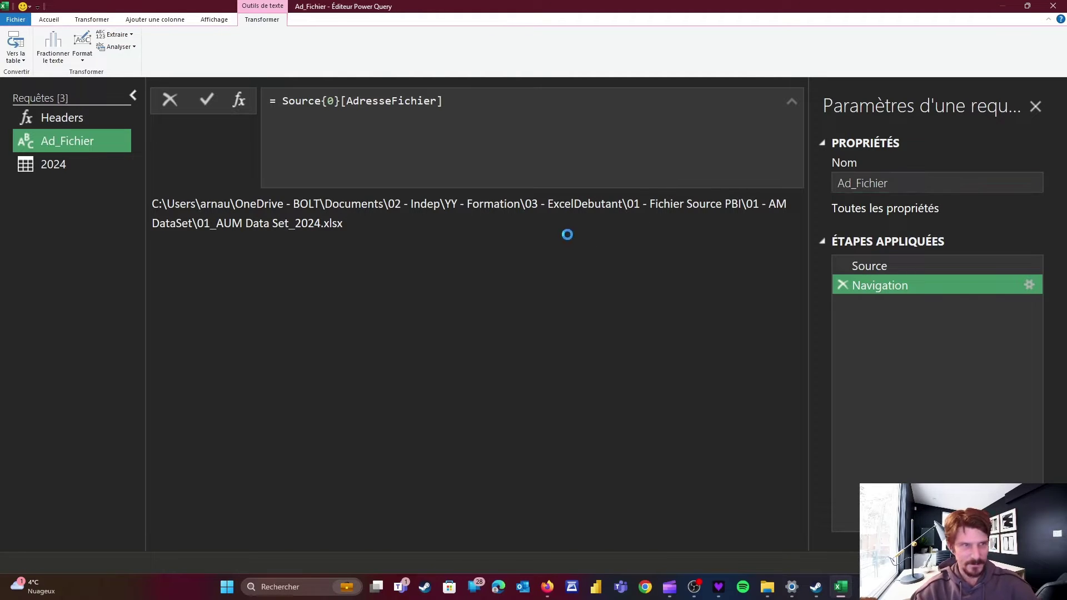
Step: Replace the hard-coded file path in the 2024 query's Source step with the Ad_Fichier query
left_click(122, 164)
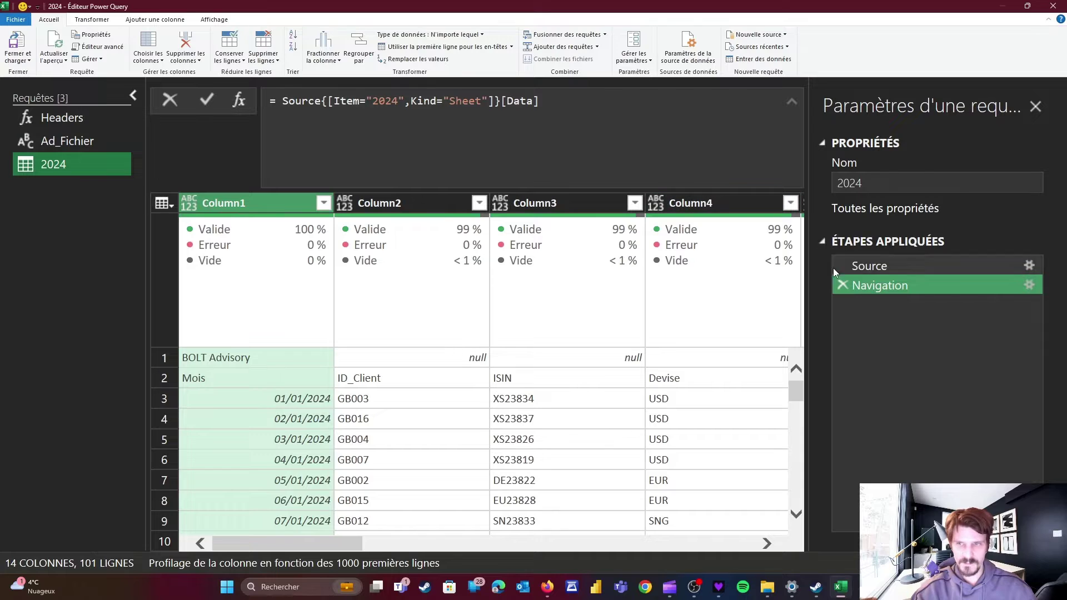
left_click(875, 268)
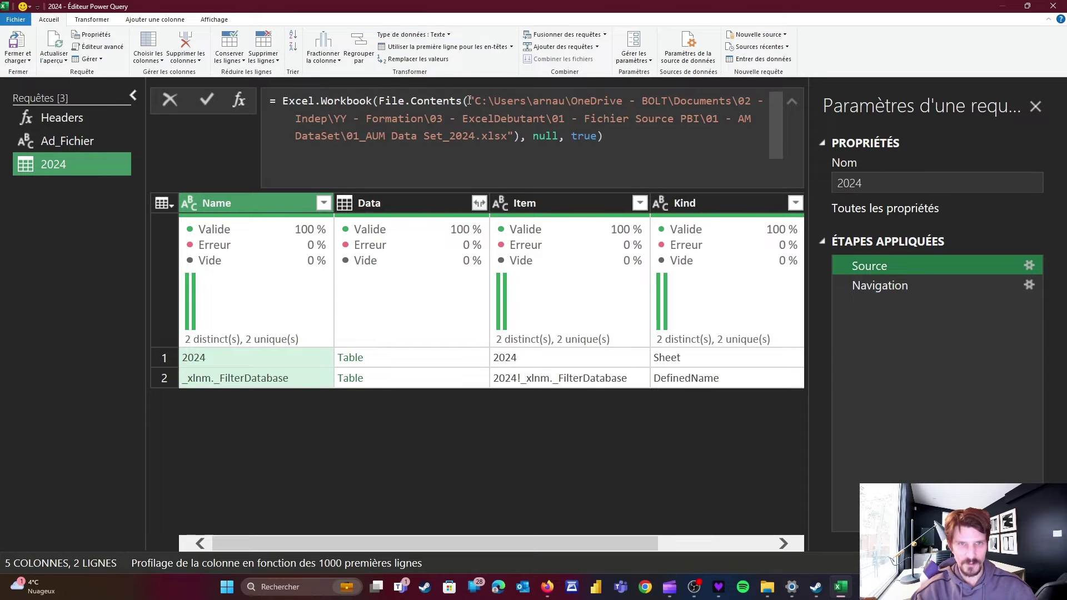
left_click_drag(469, 100, 511, 136)
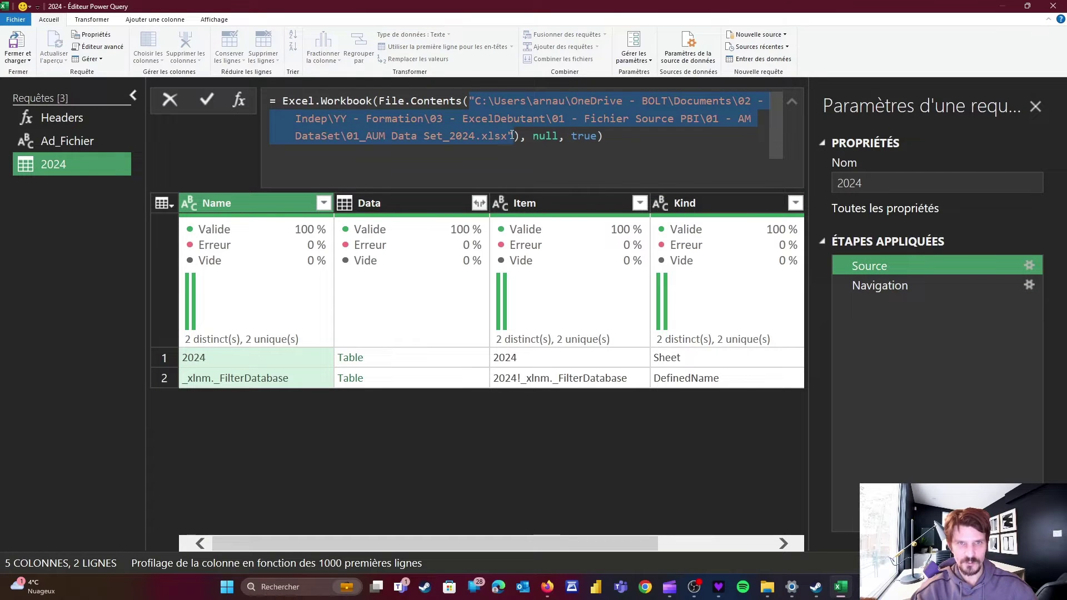
type("Ad_Fichier")
key("Return")
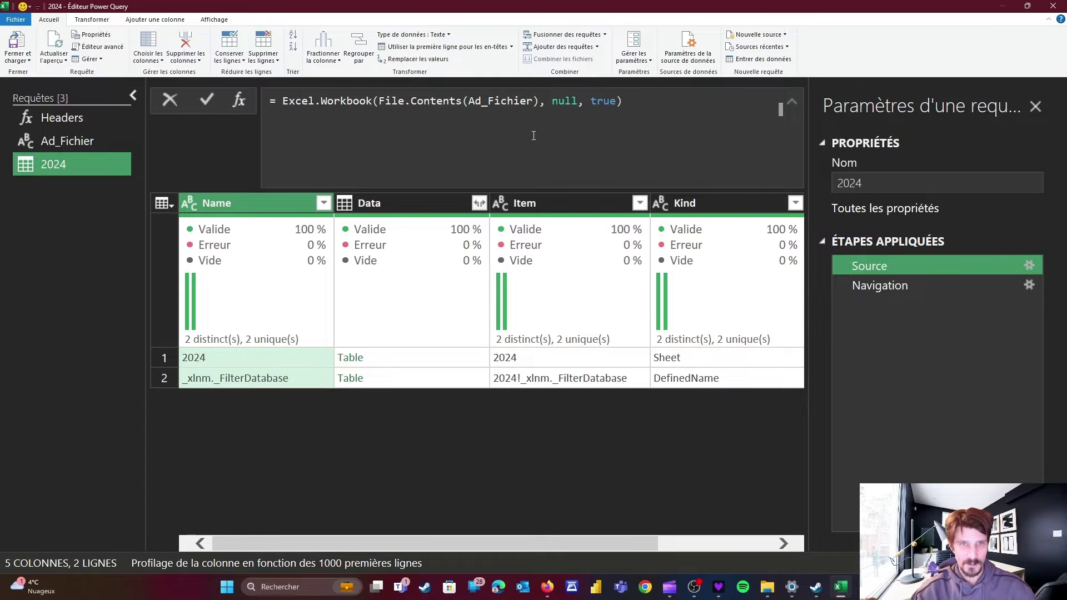
Step: Remove the Kind="Sheet" condition from the 2024 query's Navigation formula, keeping only Item="2024" as the lookup key
left_click(75, 141)
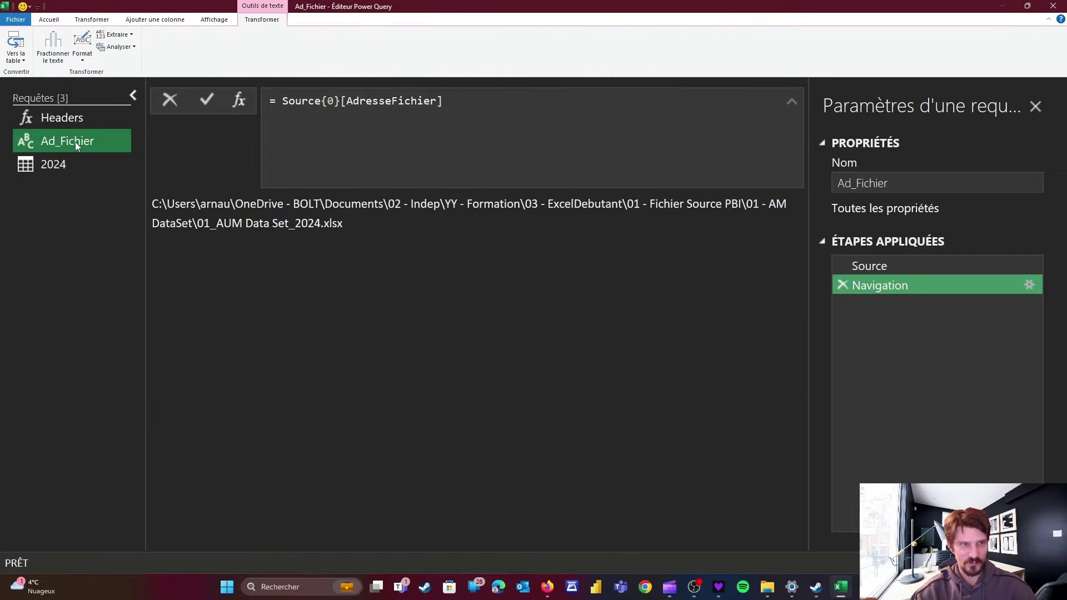
left_click(65, 166)
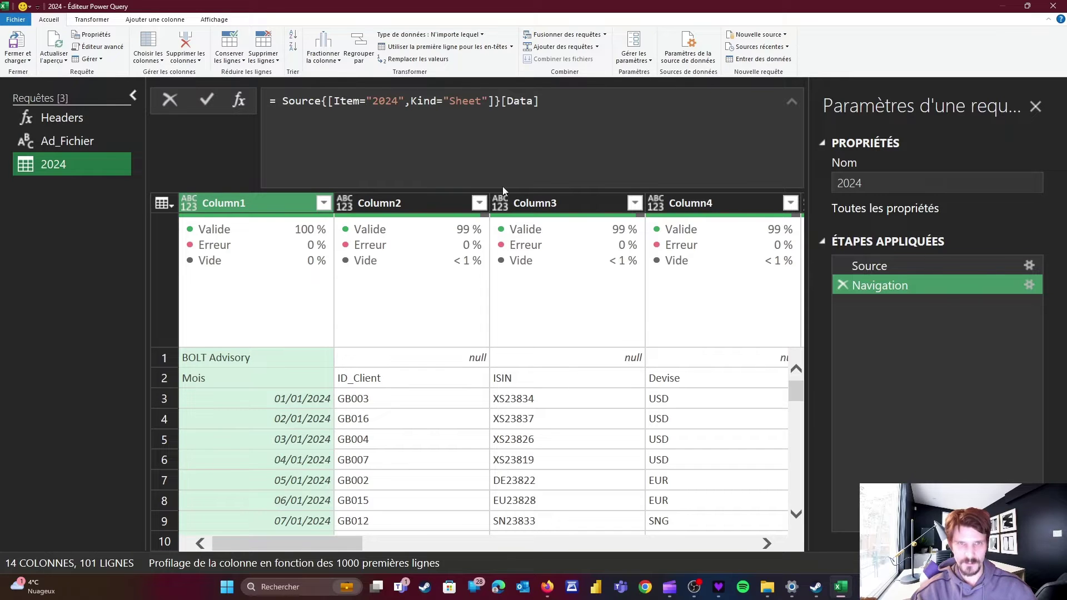
left_click_drag(494, 102, 407, 106)
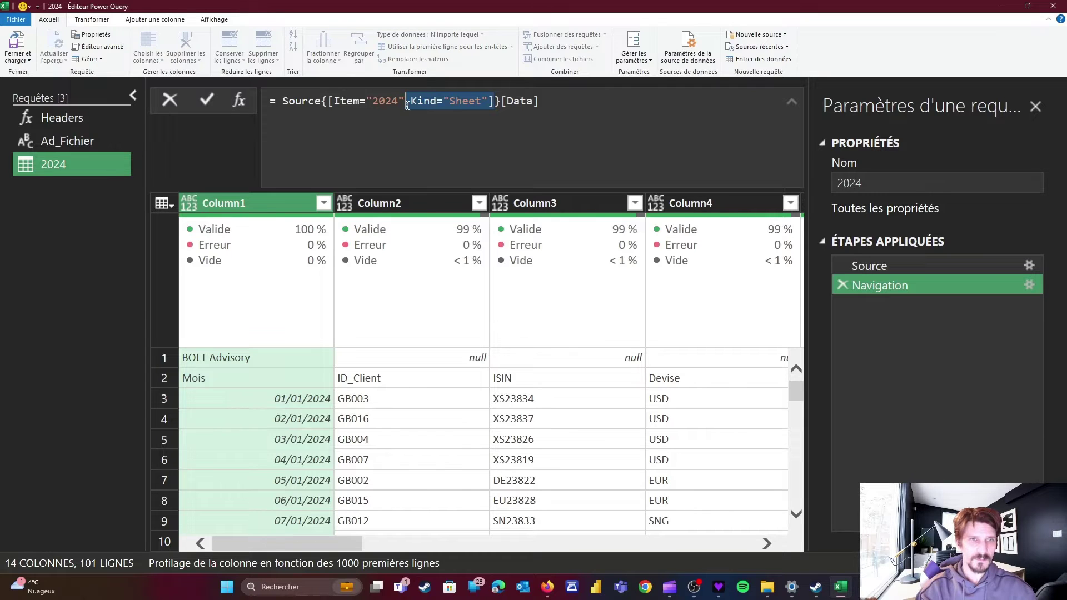
key("BackSpace")
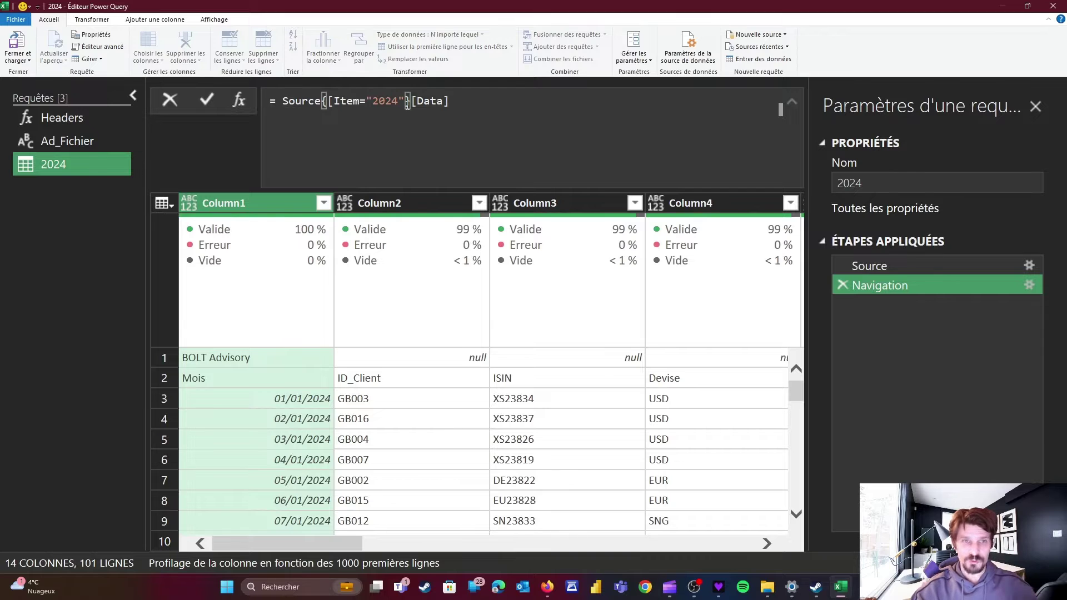
key("Return")
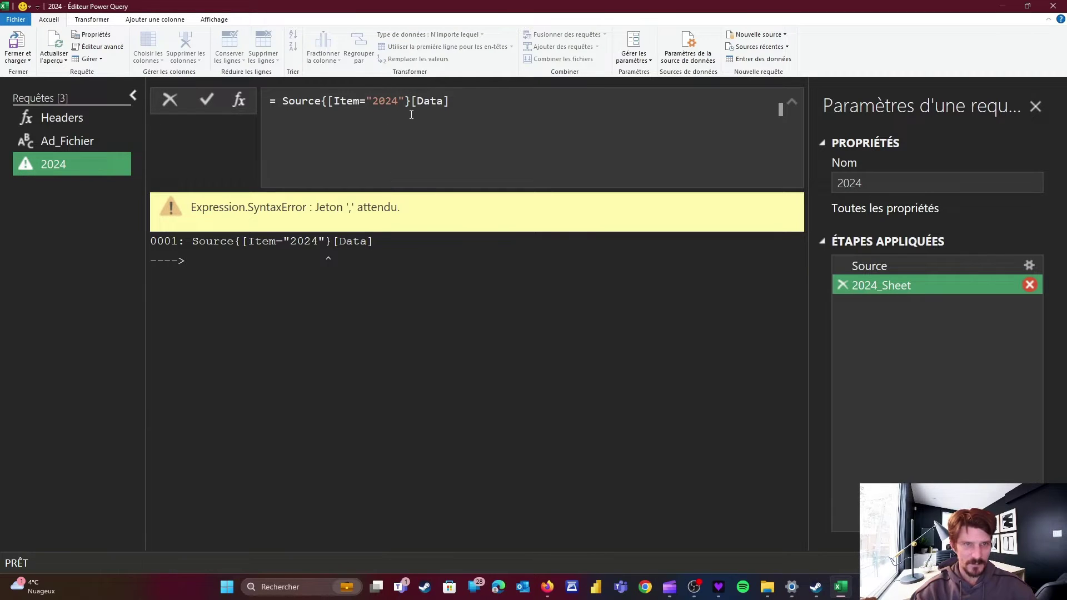
left_click(404, 107)
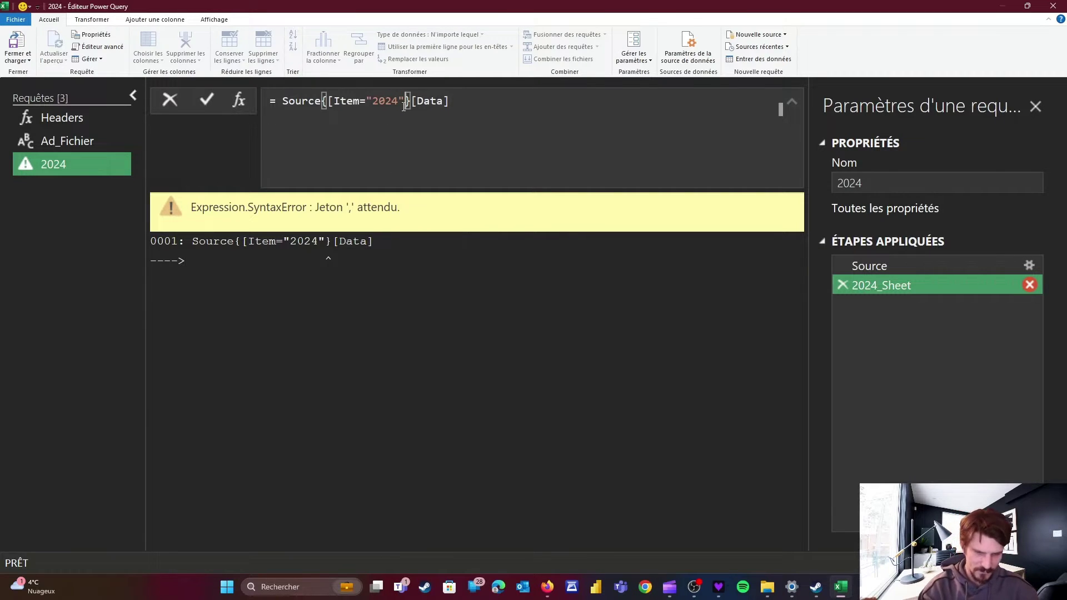
type("]")
key("Return")
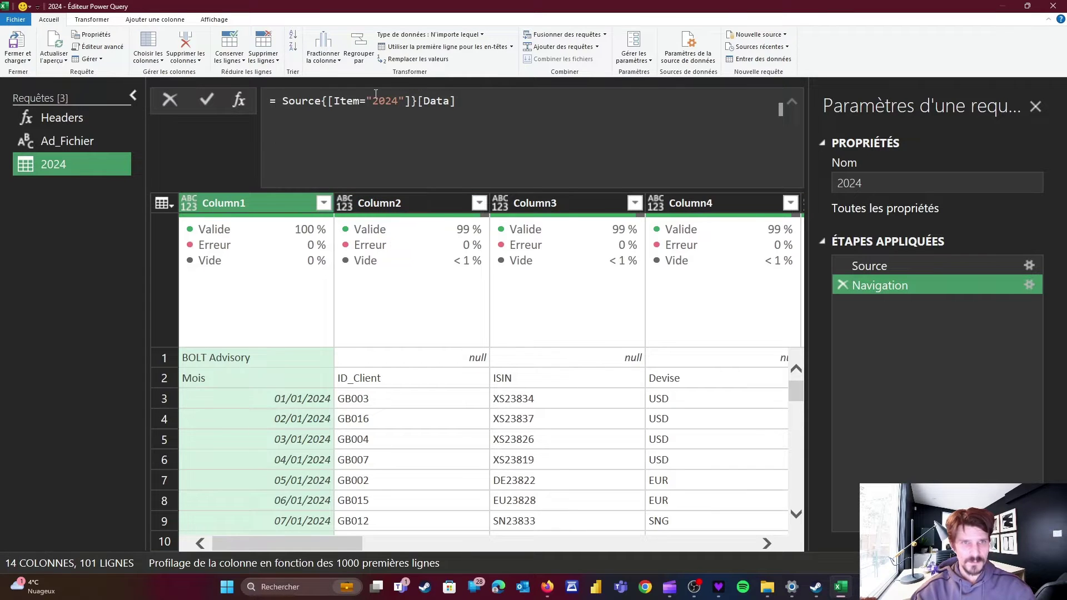
Step: Delete the 2024 query's Navigation step and filter the Source table to rows whose Hidden value is FALSE
left_click(847, 271)
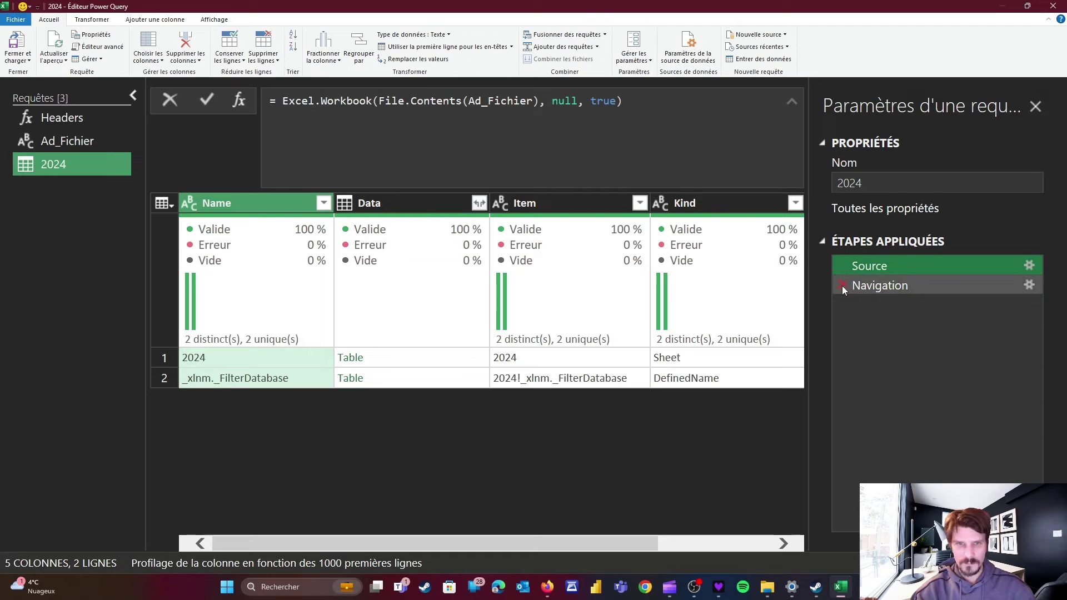
left_click(843, 287)
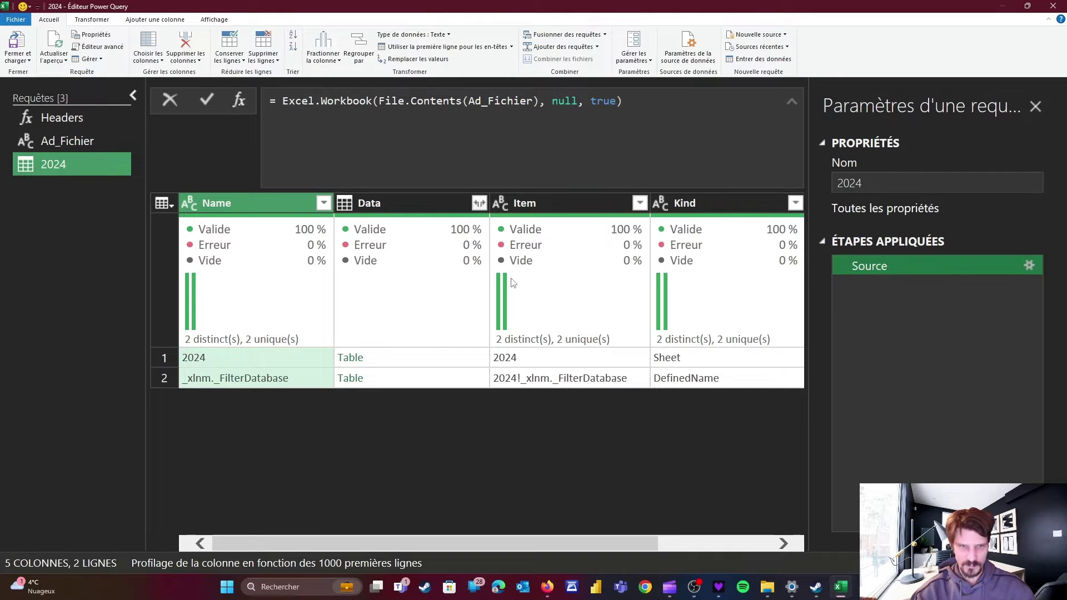
left_click_drag(434, 540, 642, 529)
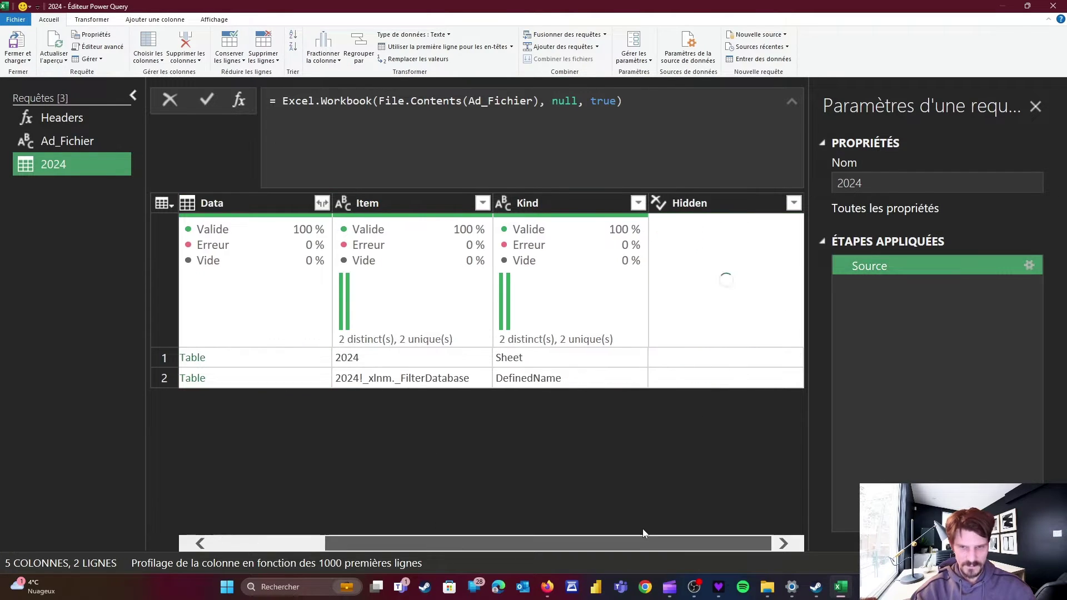
left_click(791, 203)
left_click(793, 203)
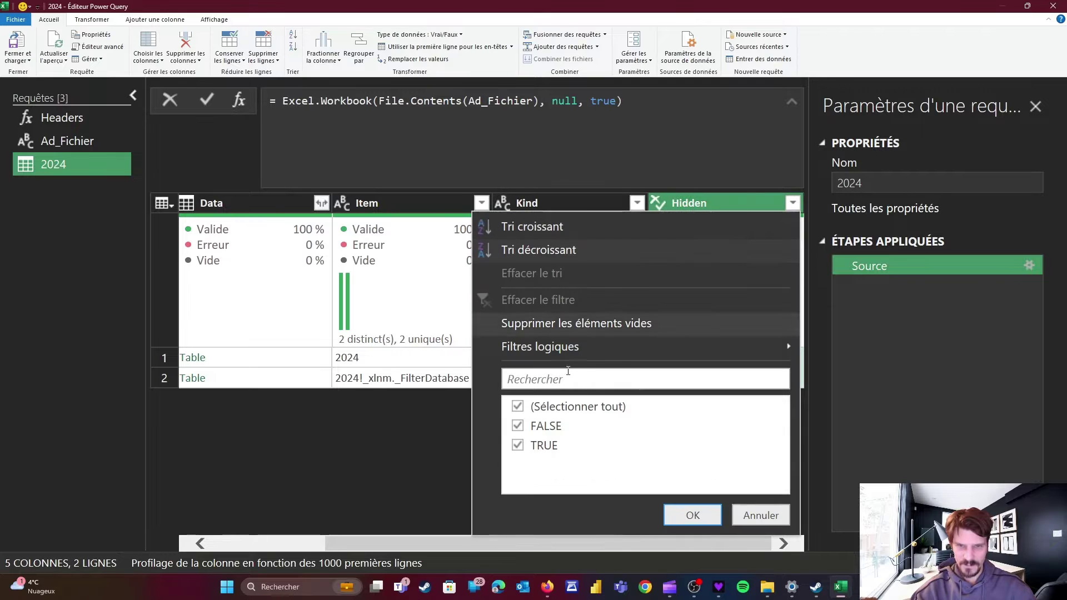
left_click(518, 447)
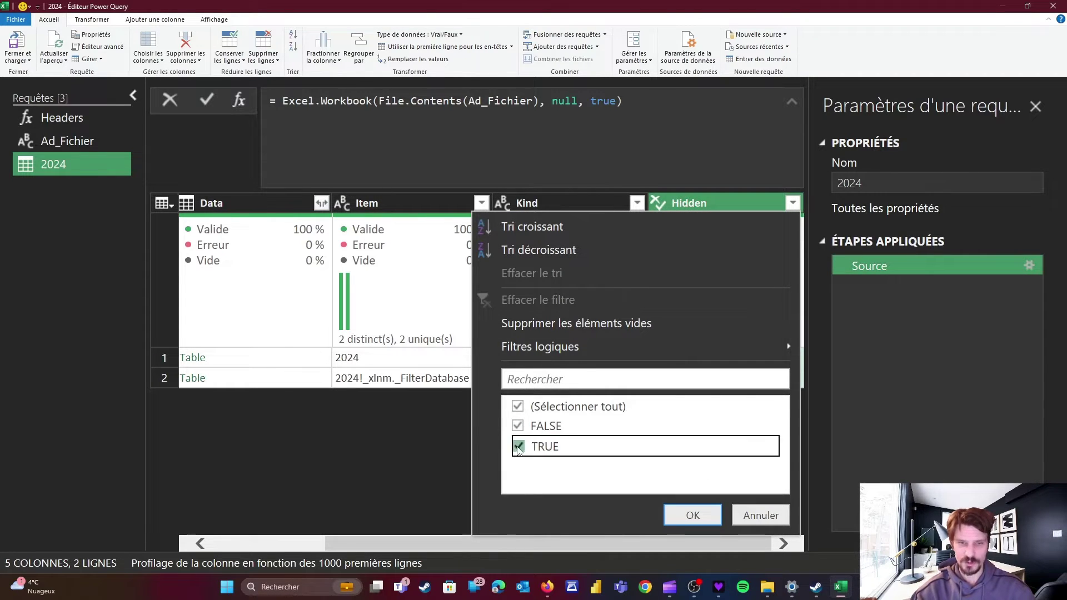
left_click(693, 515)
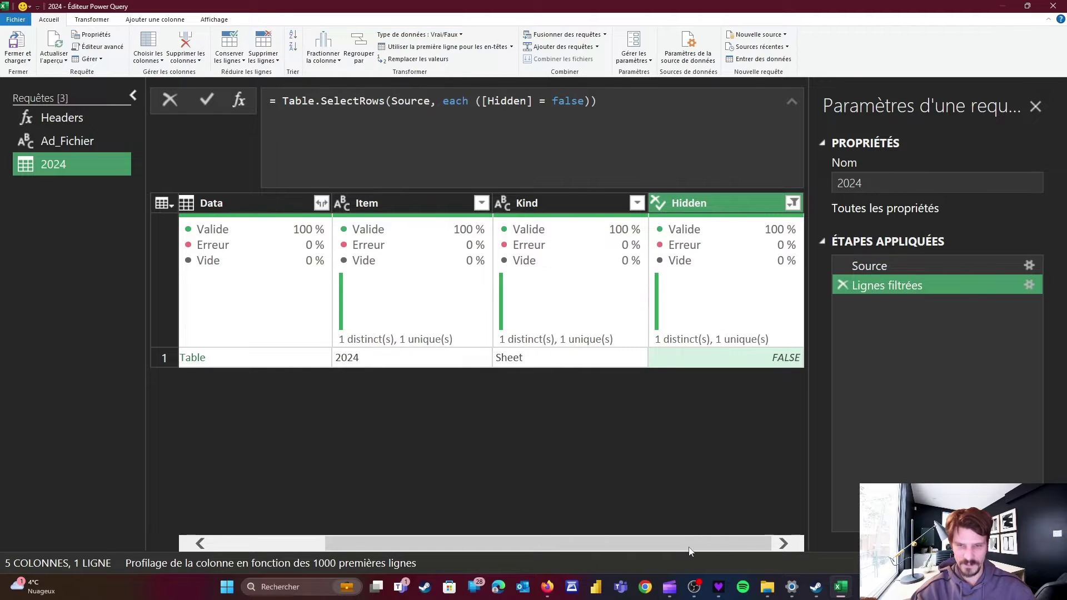
left_click_drag(689, 551, 486, 448)
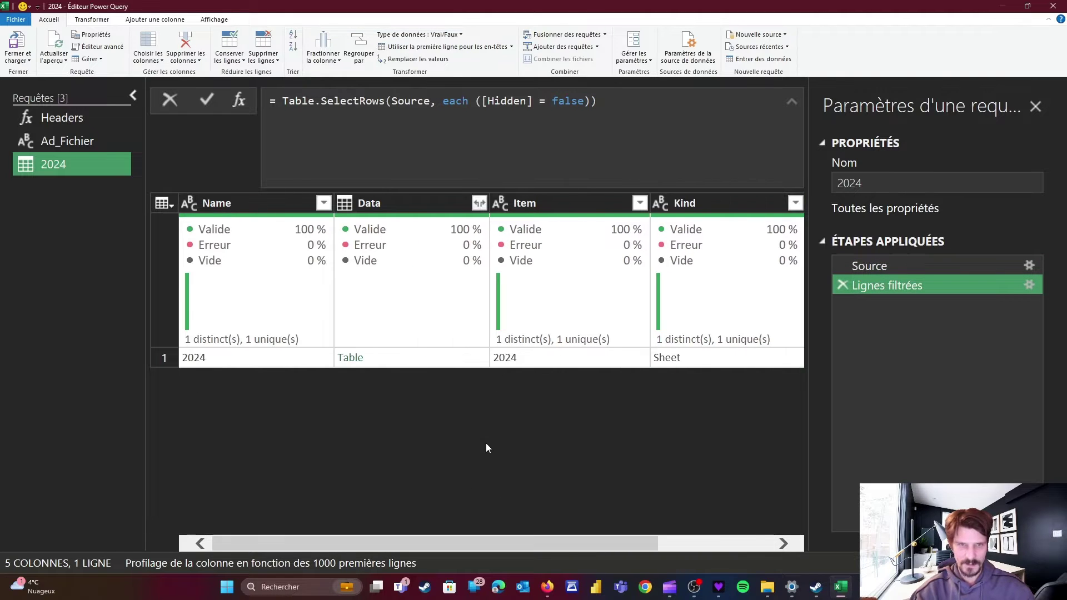
Step: Append [Data] to the filtered rows formula so that it returns only the Data column as a list
left_click(626, 106)
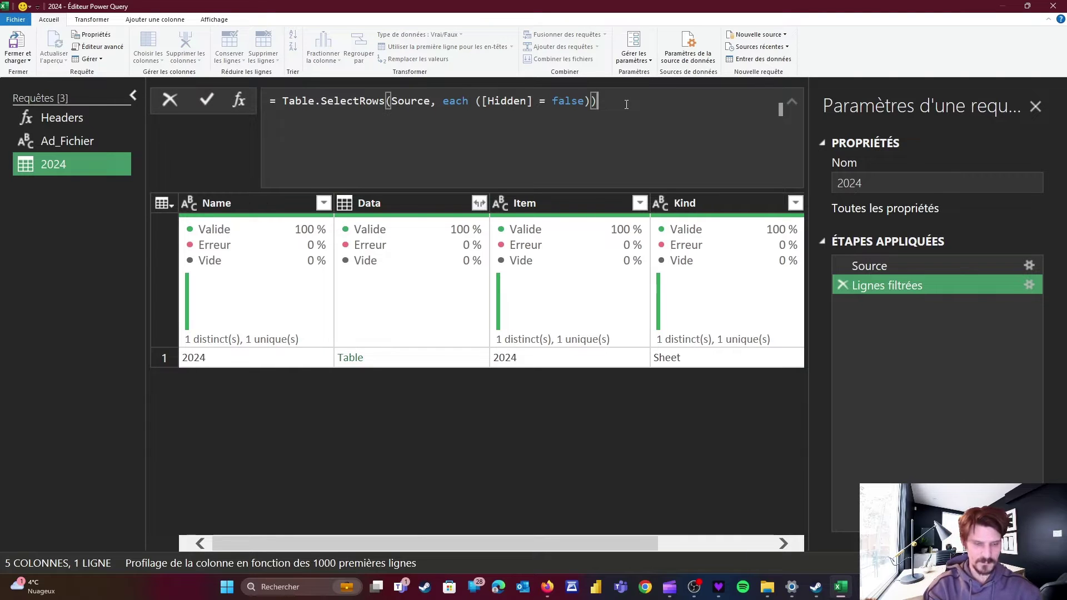
type("[Data]")
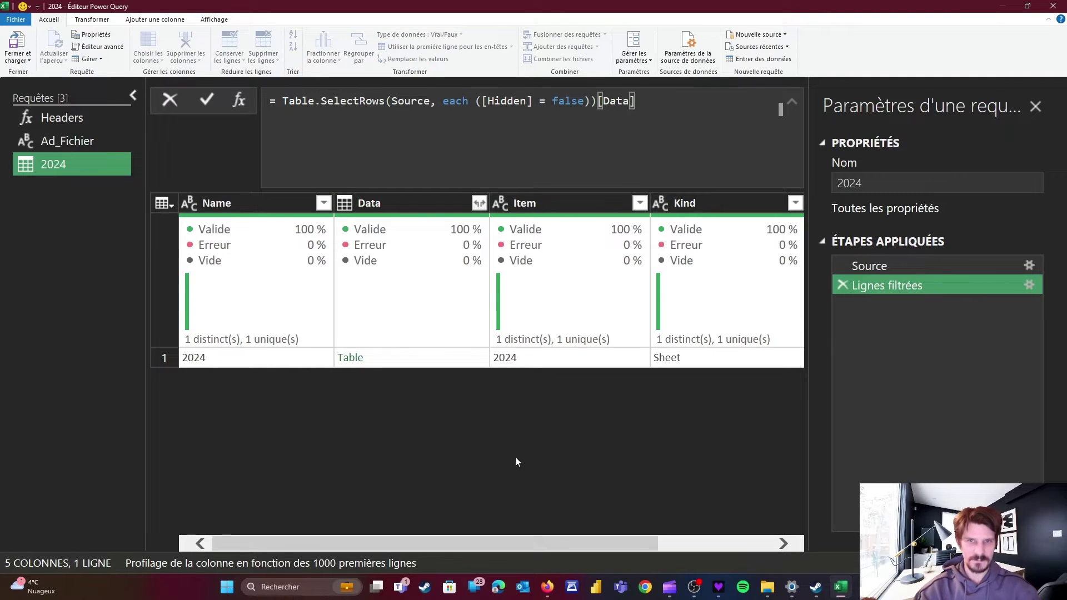
key("Return")
Step: Wrap the filtered rows formula, including its [Data] reference, in Table.Combine
left_click(279, 101)
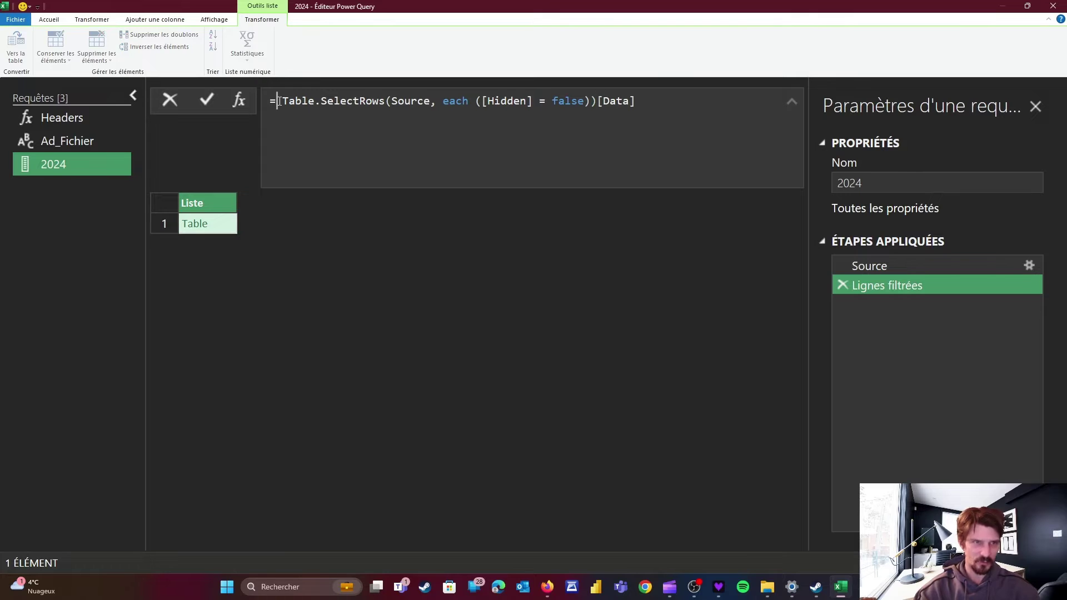
type("Ta")
key("Return")
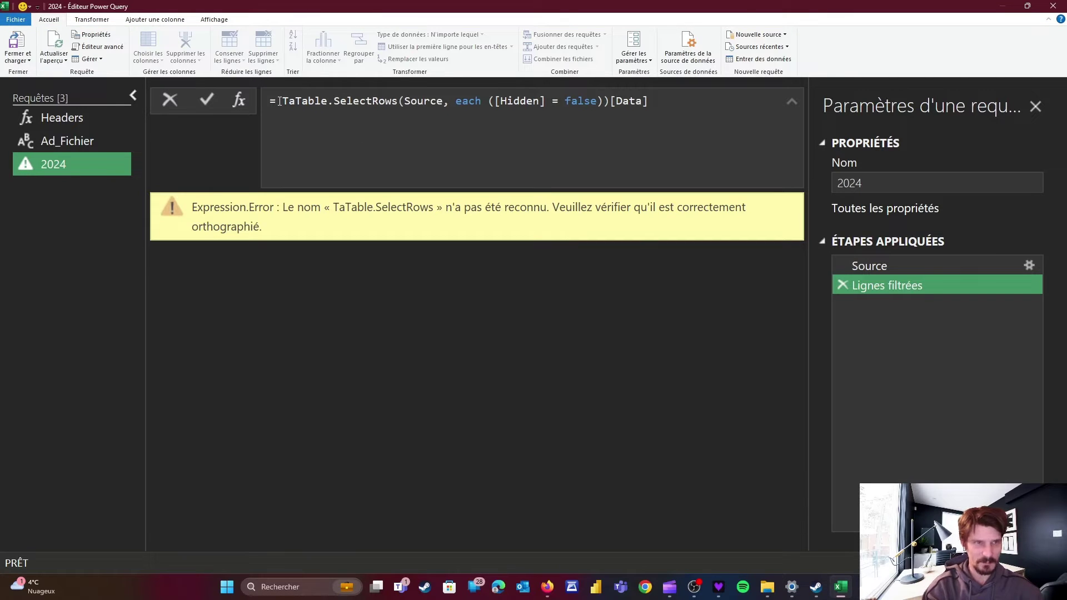
left_click(298, 102)
type("ble.C")
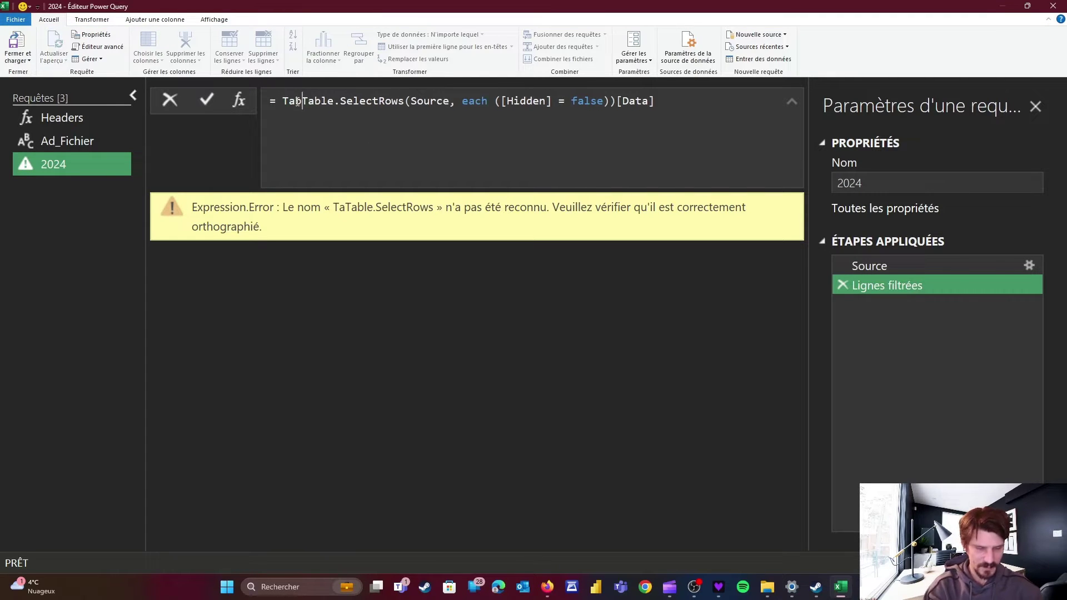
type("ombine(")
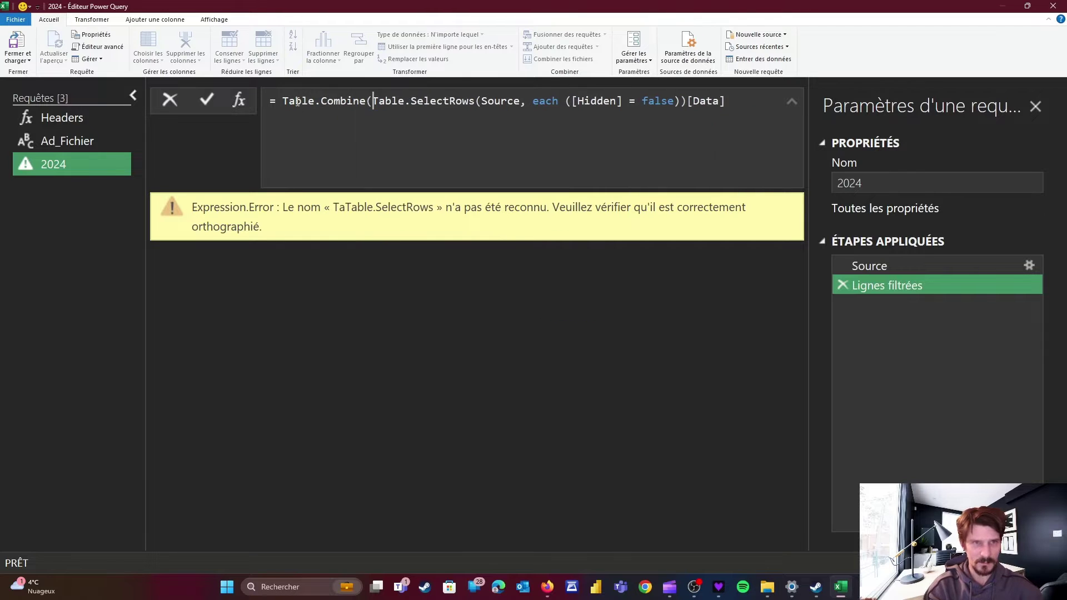
key("End")
type(")")
key("Return")
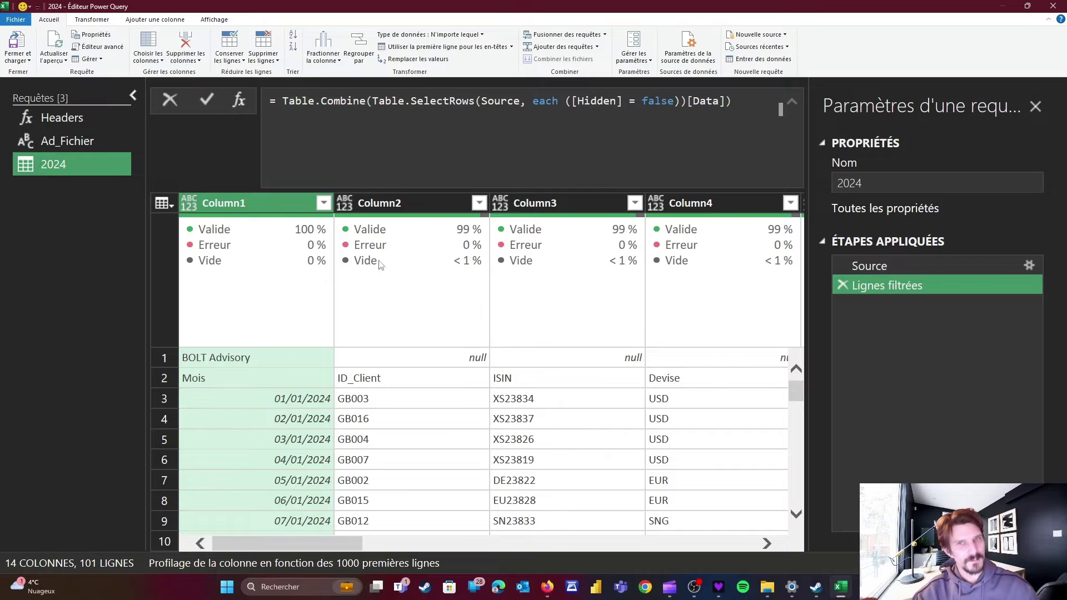
Step: Rename the 2024 query as Fichier
left_click(889, 183)
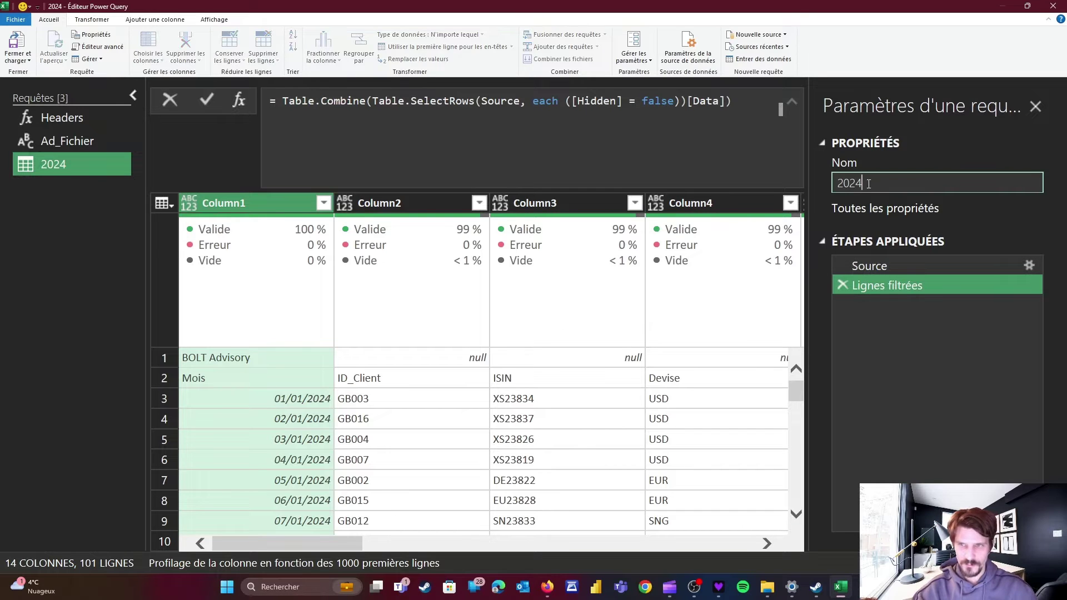
key("ctrl+a")
type("Fichier")
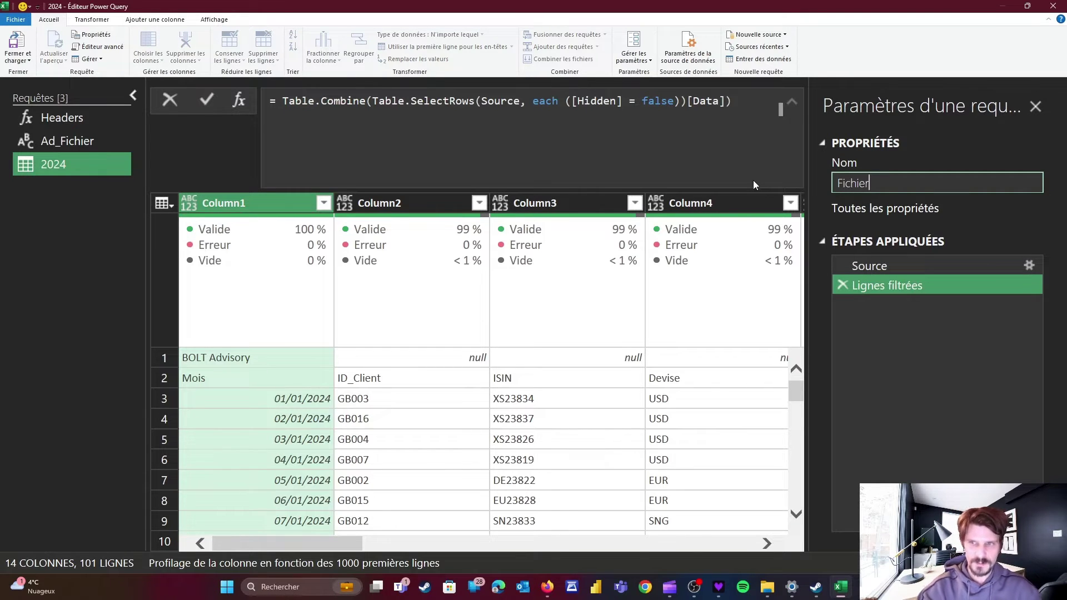
key("Return")
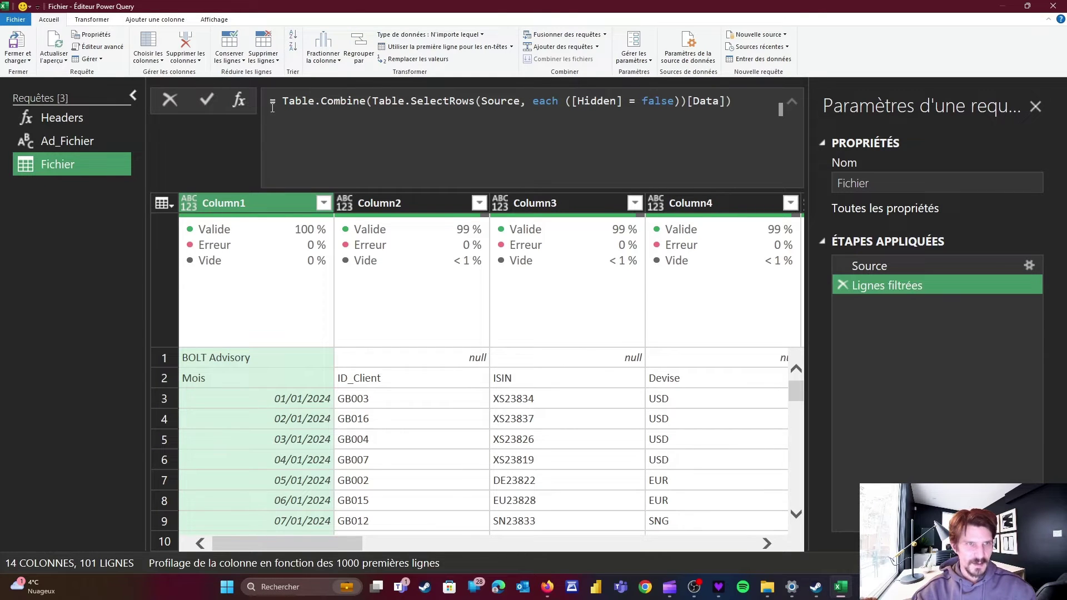
Step: Add a custom step to the Fichier query that applies the Headers function to #"Lignes filtrées"
left_click(240, 103)
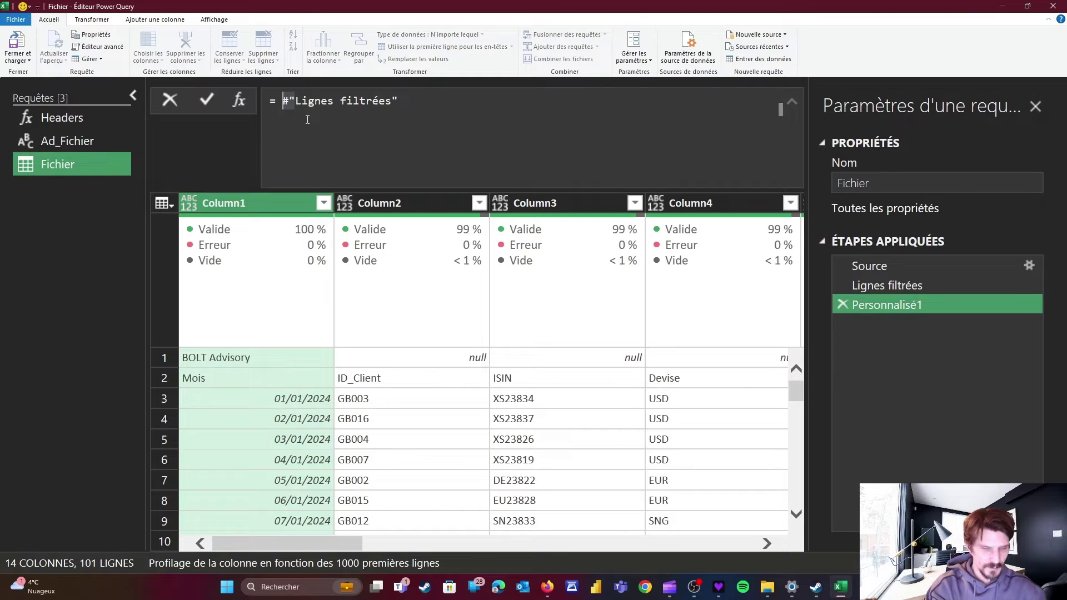
type("Headers")
type("(")
key("End")
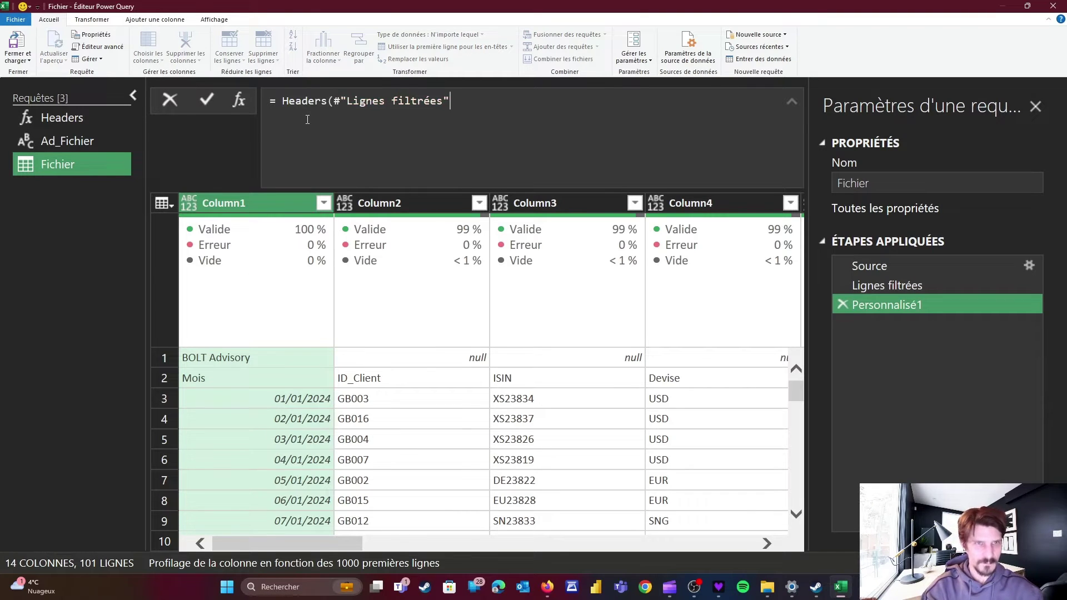
type(")")
key("Return")
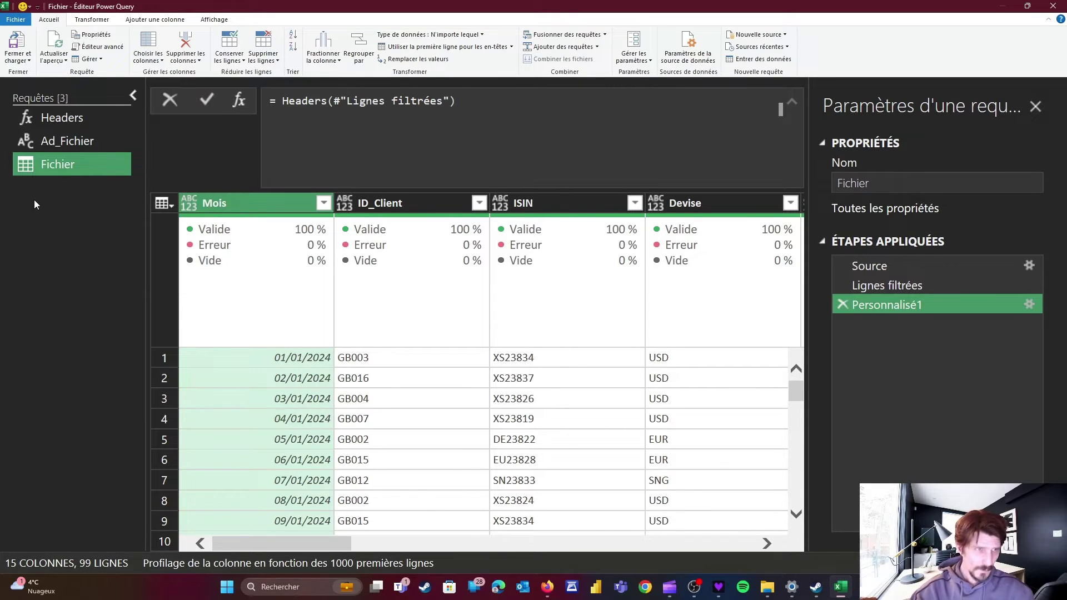
Step: Duplicate the Fichier query and name the copy ListCol
right_click(58, 168)
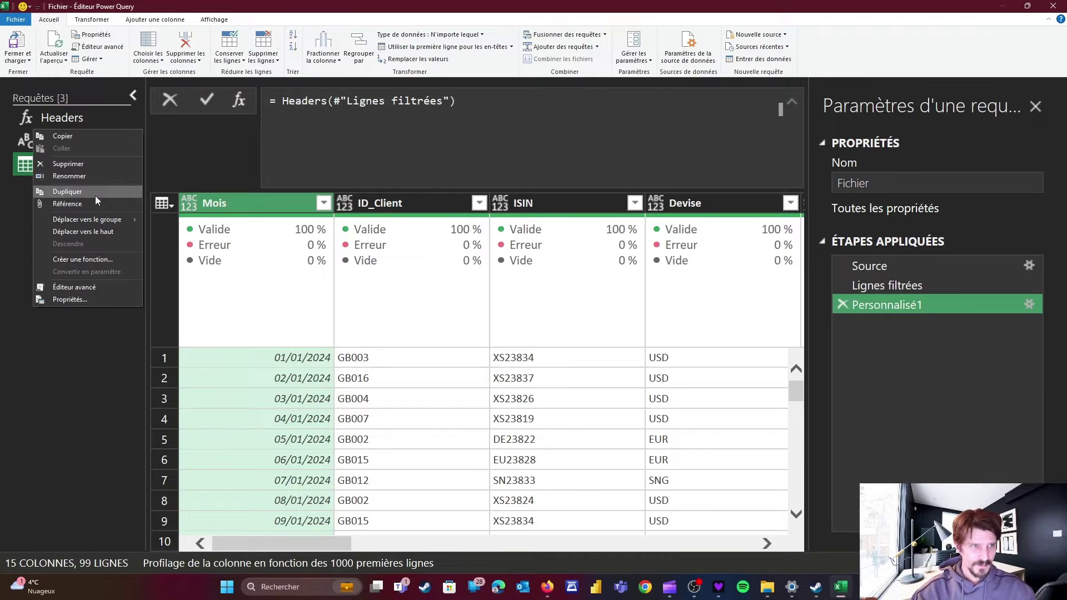
left_click(95, 192)
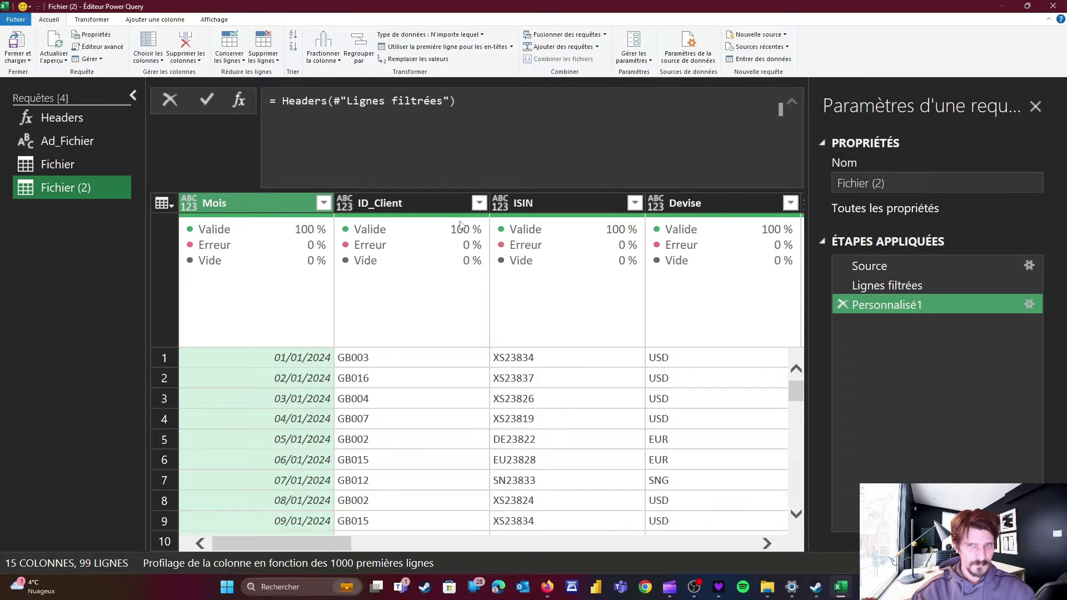
left_click(850, 183)
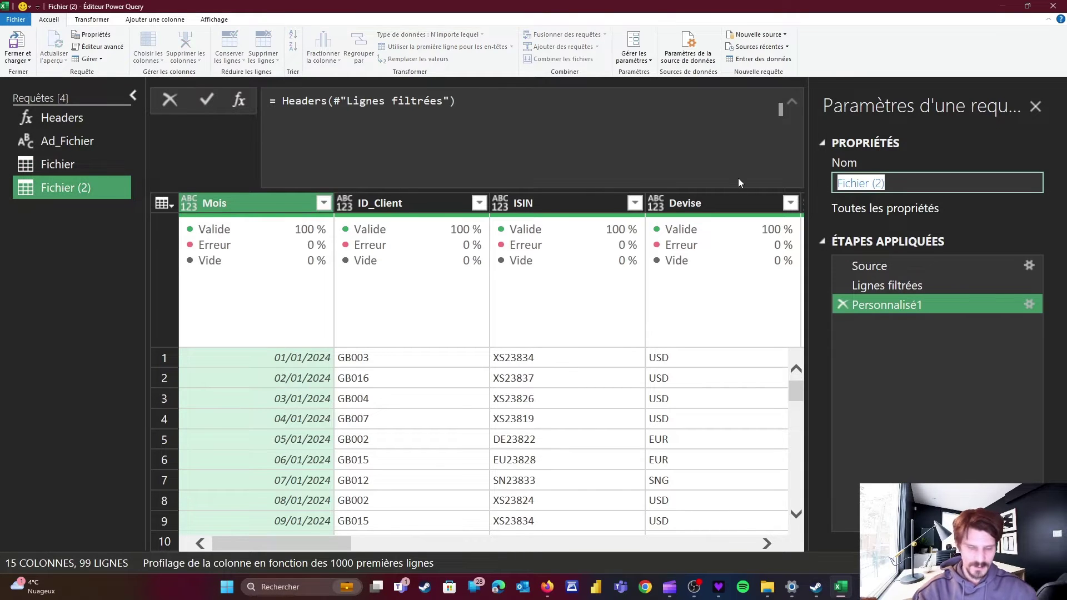
type("ListCol")
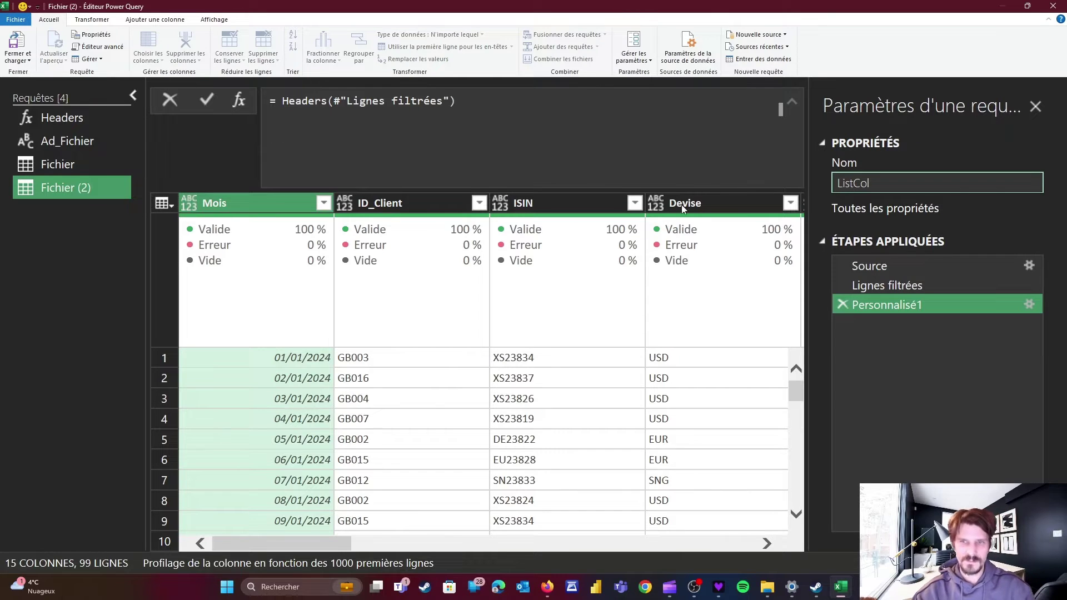
key("Return")
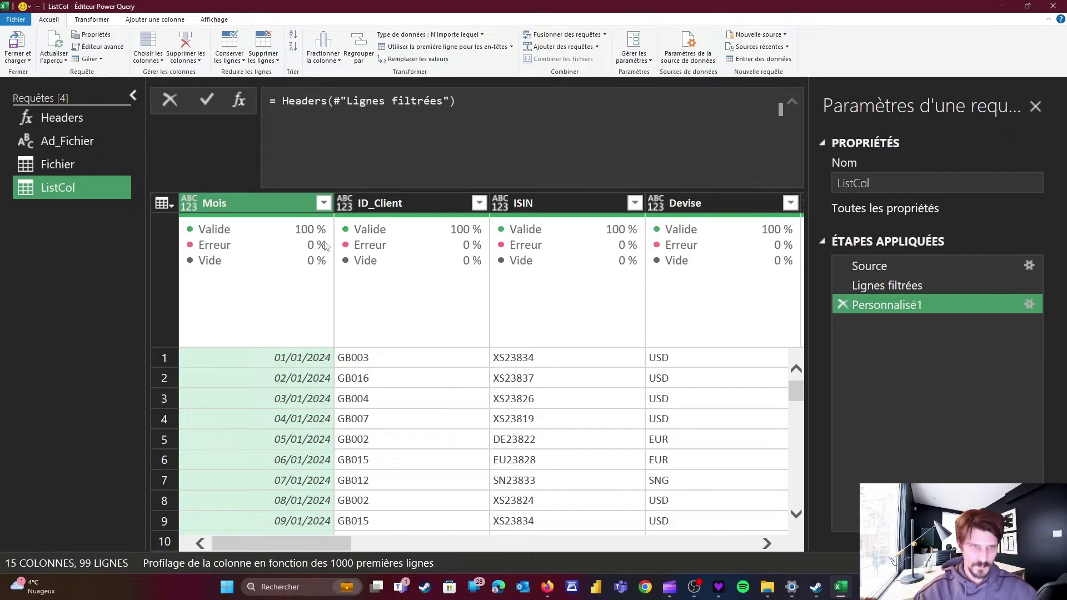
Step: Wrap the ListCol query's Headers(#"Lignes filtrées") formula in Table.ColumnNames to return the list of column names
left_click(282, 103)
type("Tab")
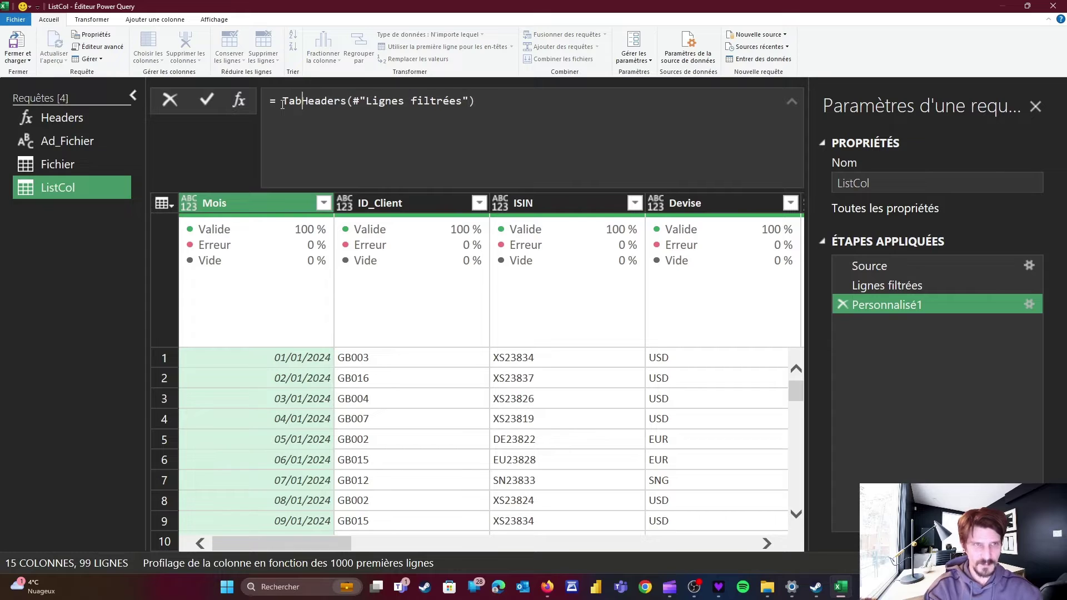
type("le.Column")
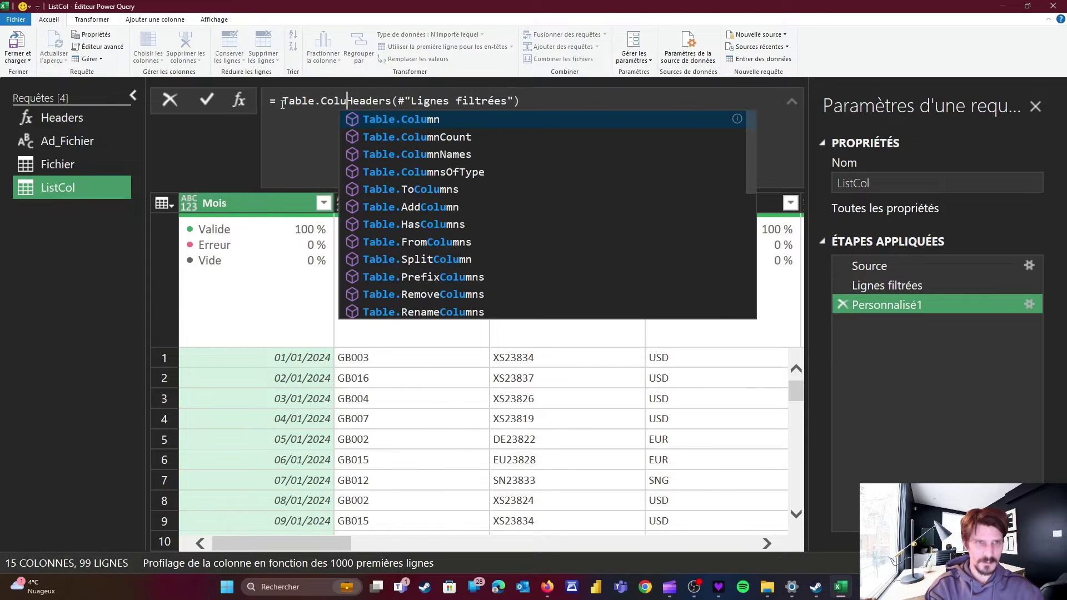
type("N")
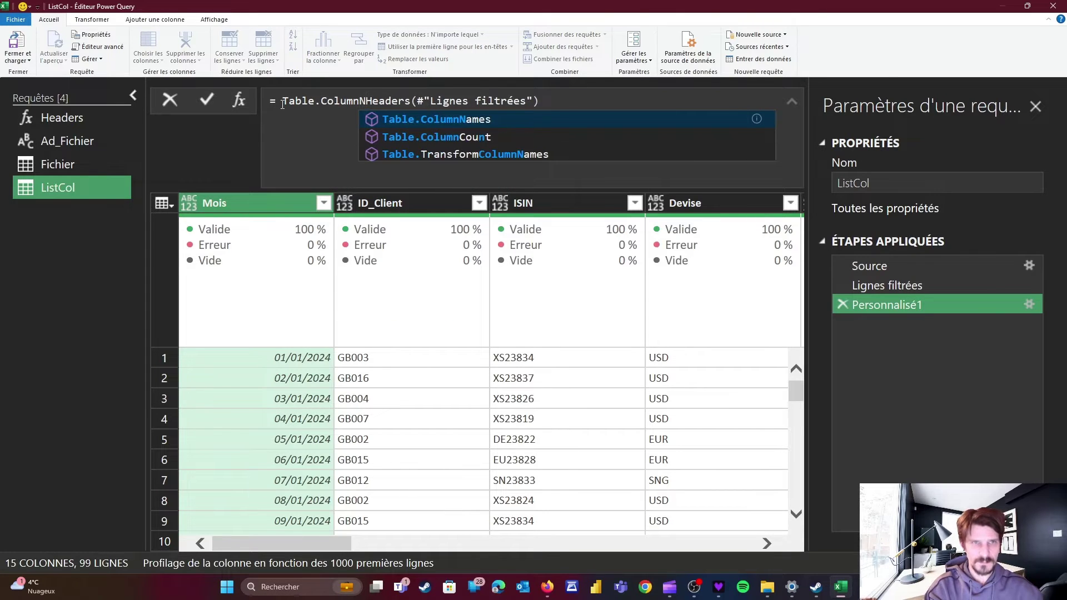
type("ames")
key("Tab")
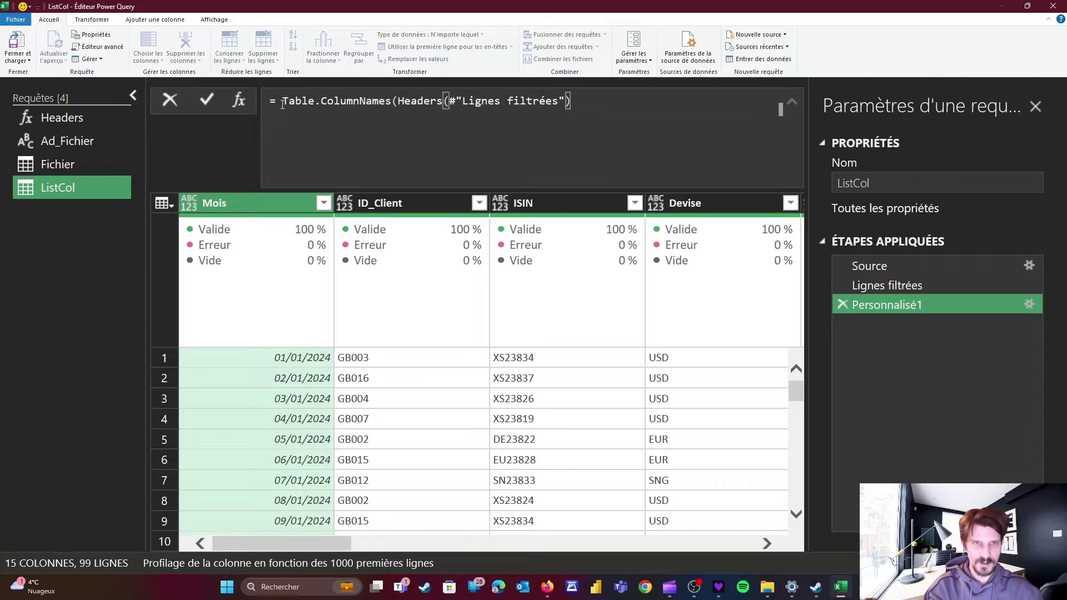
type(")")
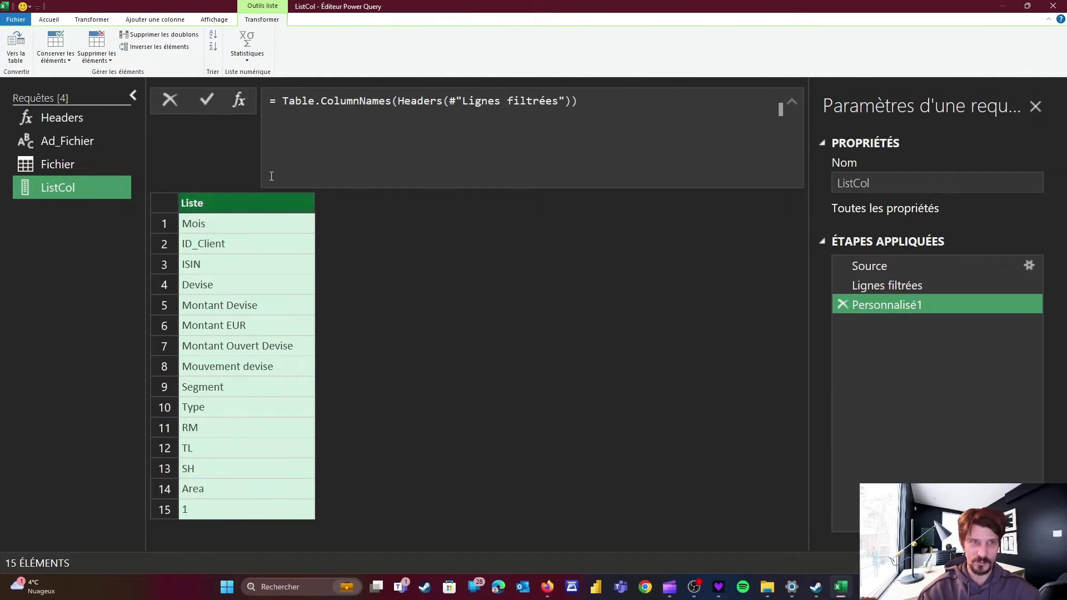
left_click(284, 105)
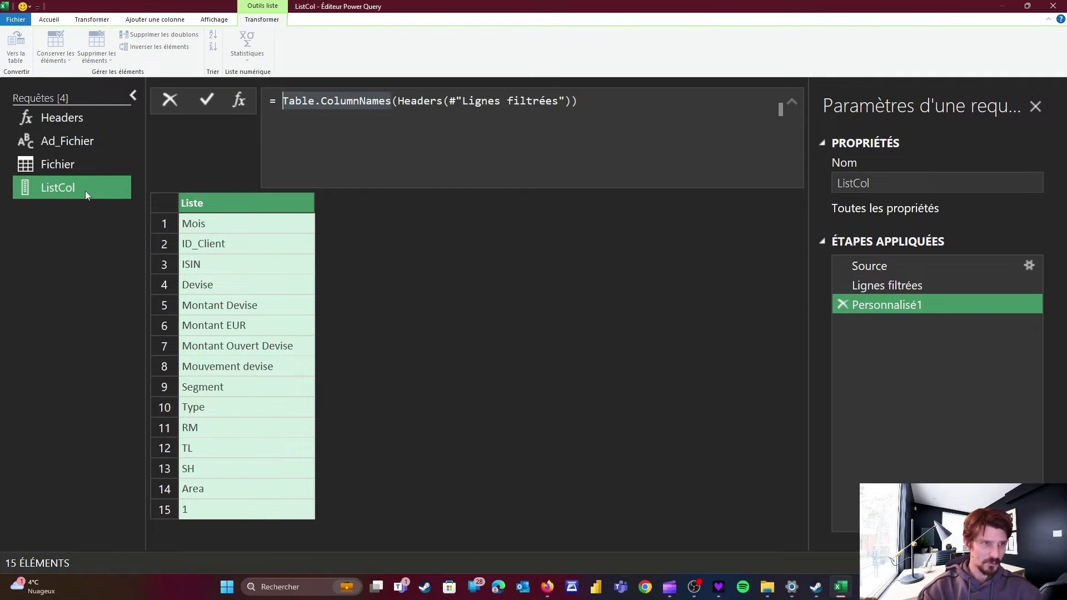
Step: Close the Power Query editor and load the queries into the workbook
left_click(48, 19)
left_click(17, 58)
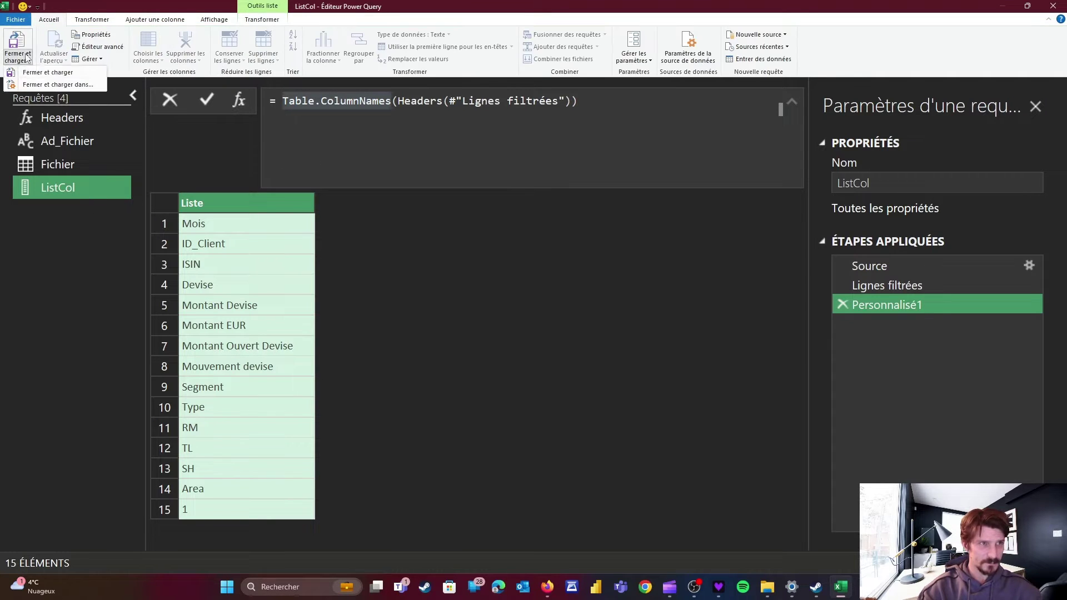
left_click(55, 74)
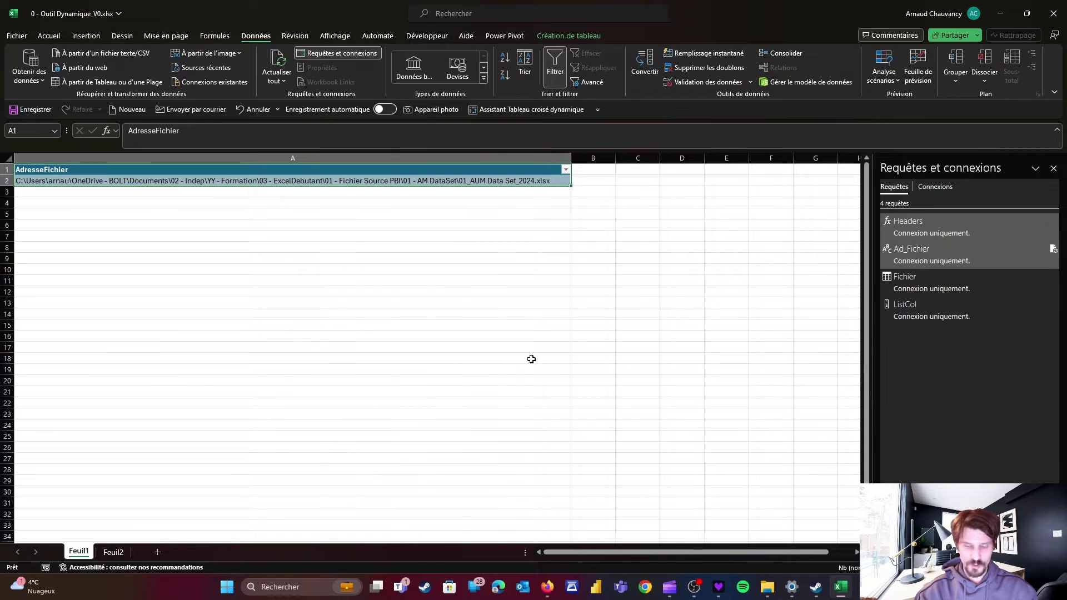
Step: Load the ListCol query as a table into cell A1 of Feuil2
left_click(113, 552)
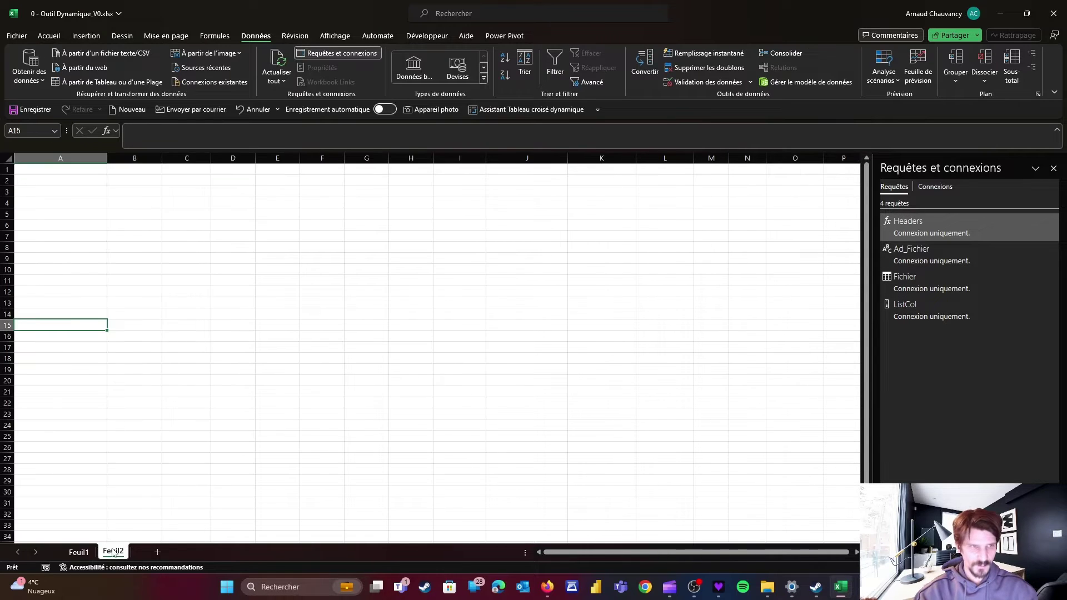
left_click(78, 171)
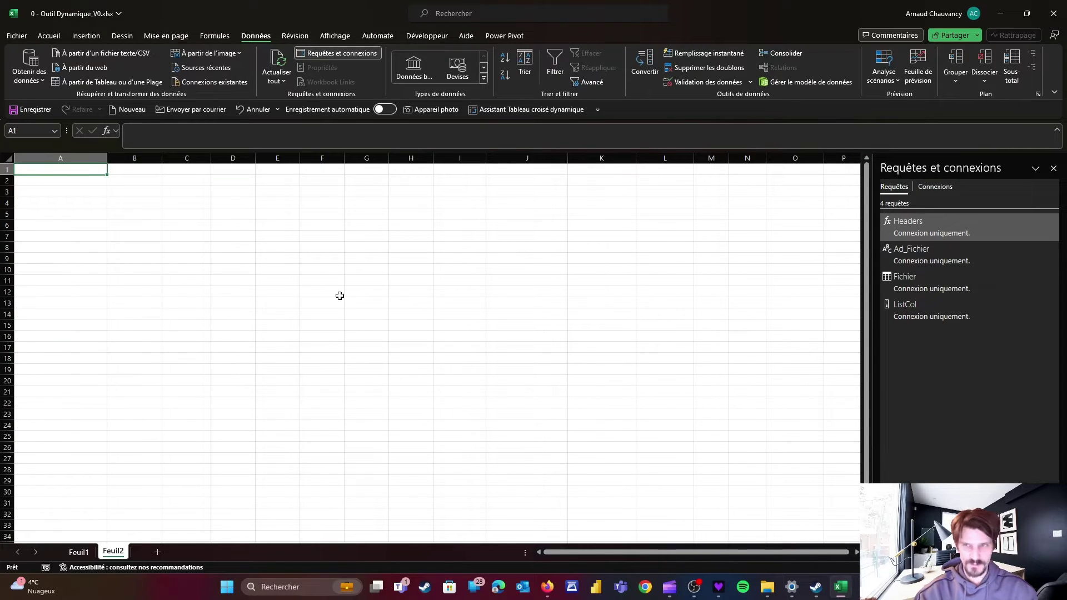
left_click(913, 308)
right_click(912, 308)
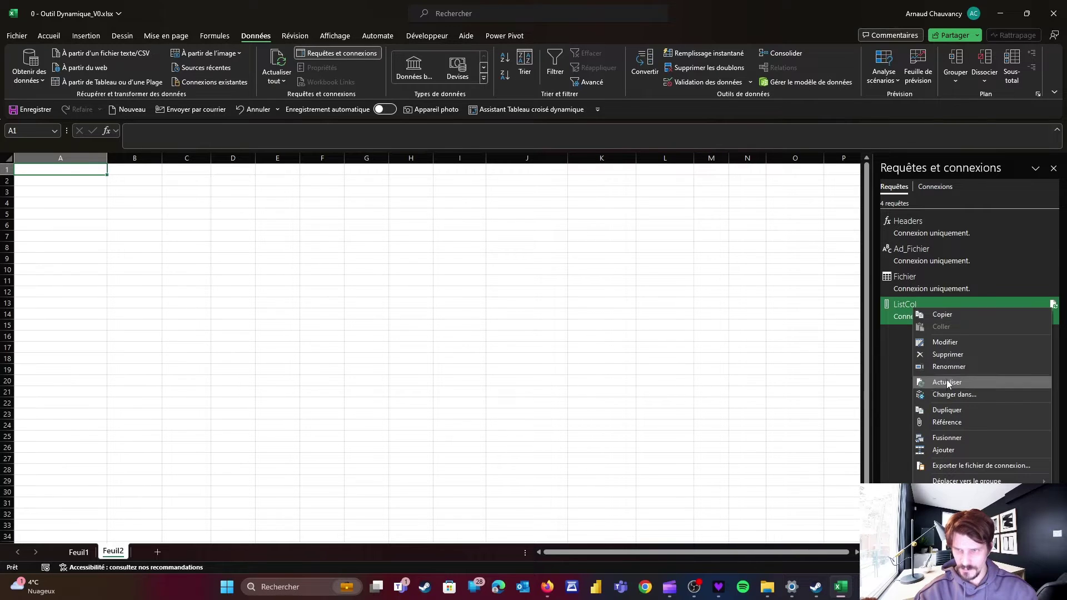
left_click(944, 395)
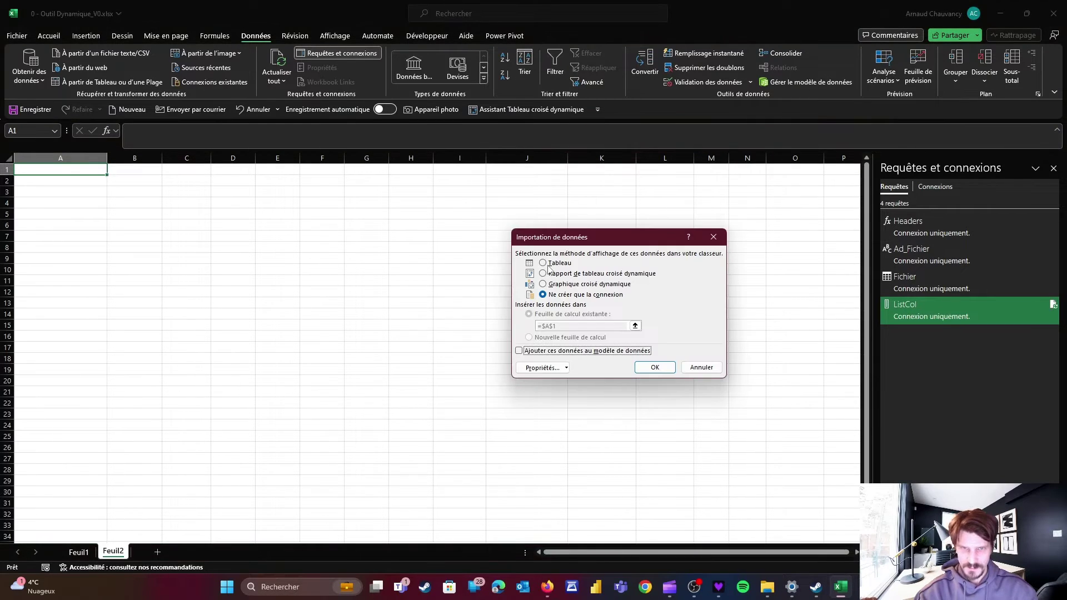
left_click(655, 368)
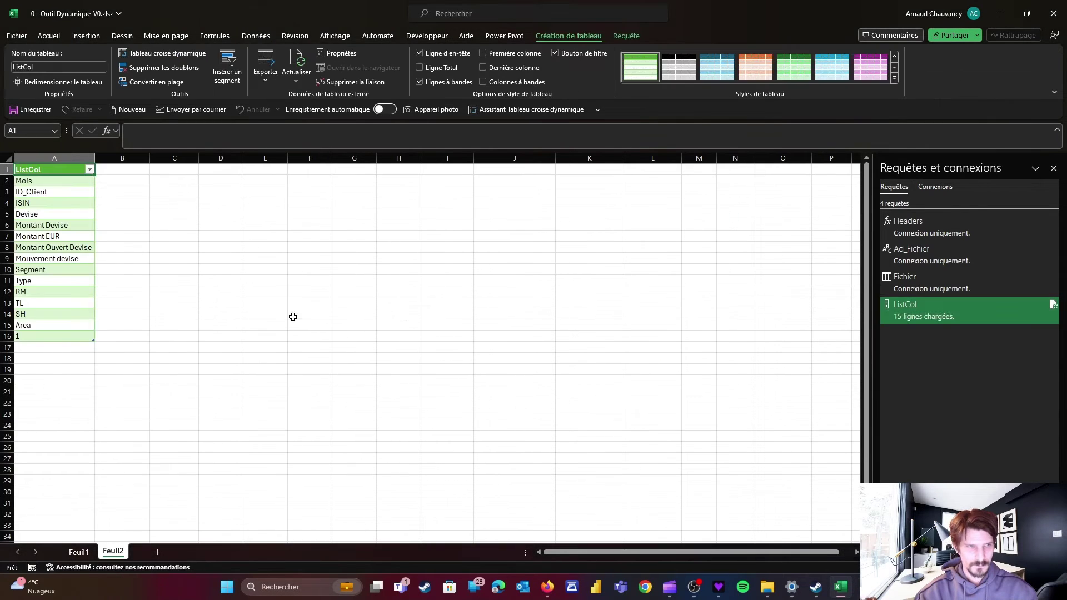
Step: Extend the ListCol table with two new column headers, ColToGroup in B1 and ColToSum in C1
left_click(126, 169)
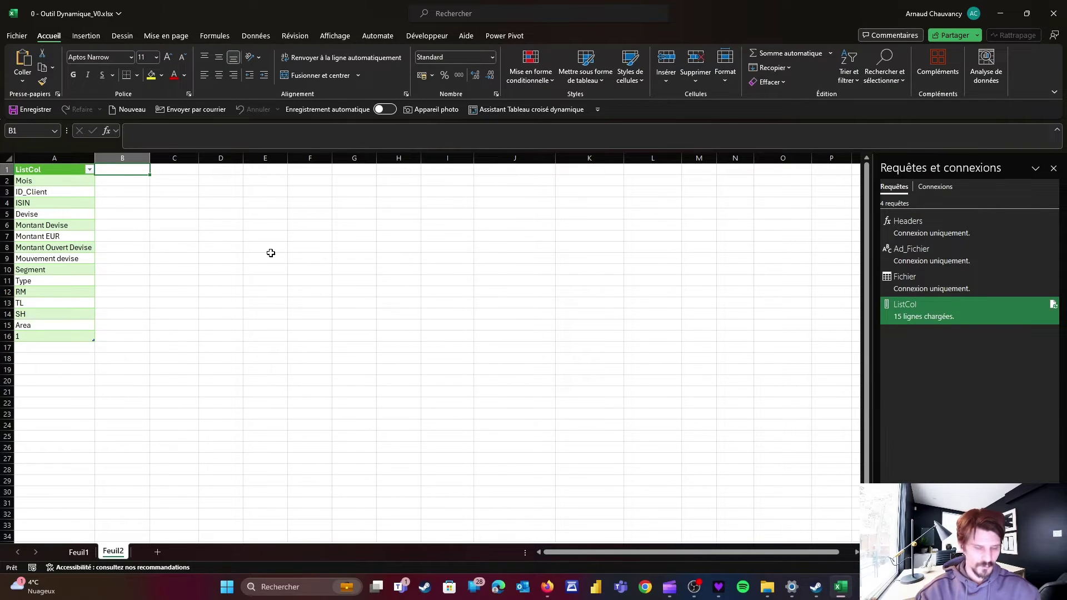
type("Col")
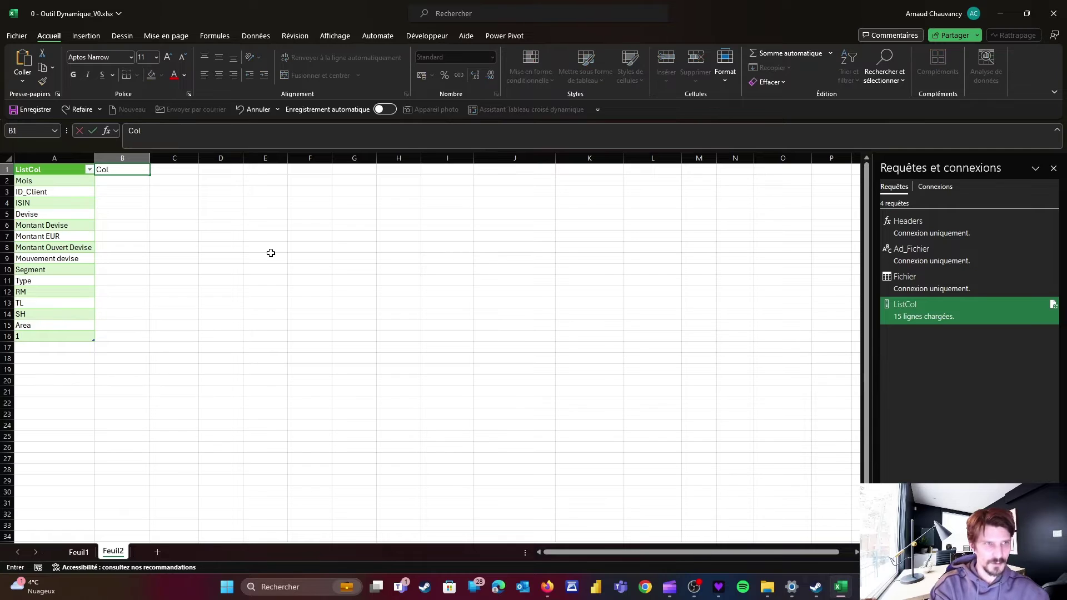
type("ToGroup")
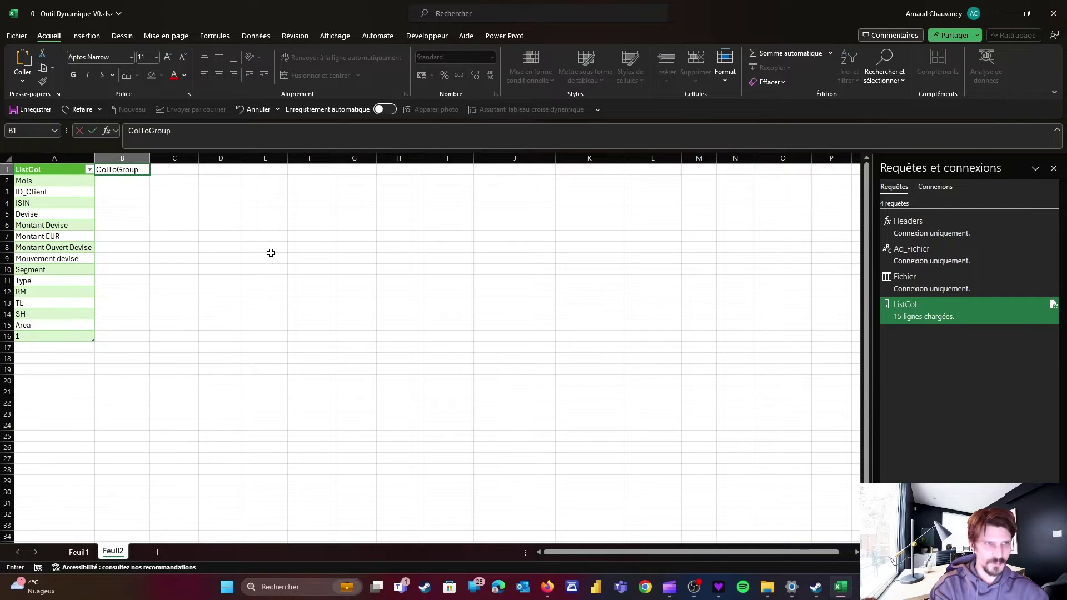
key("Tab")
type("ColT")
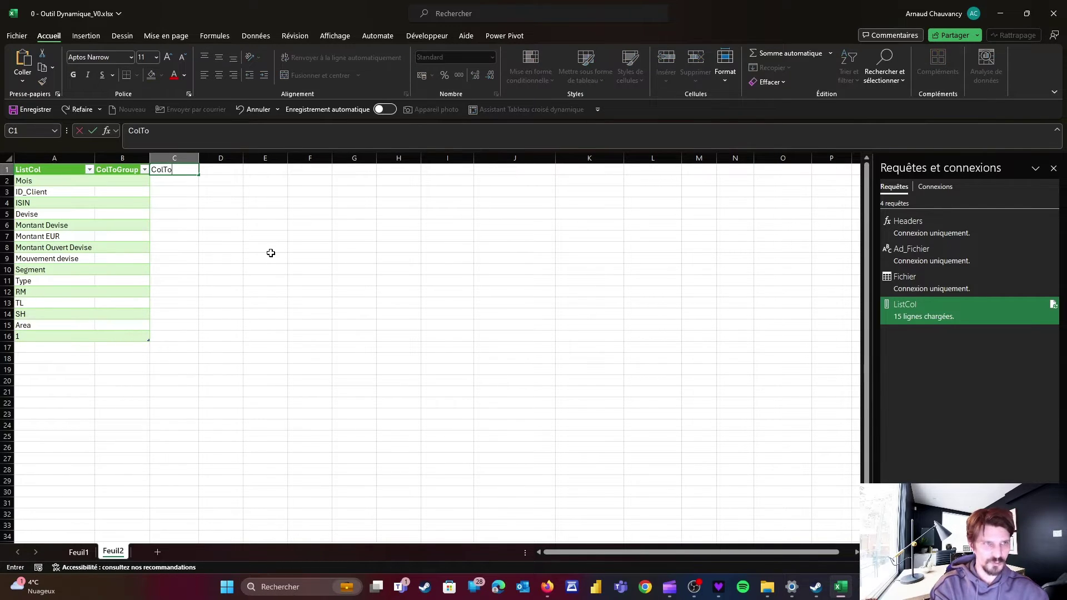
type("oSum")
key("Return")
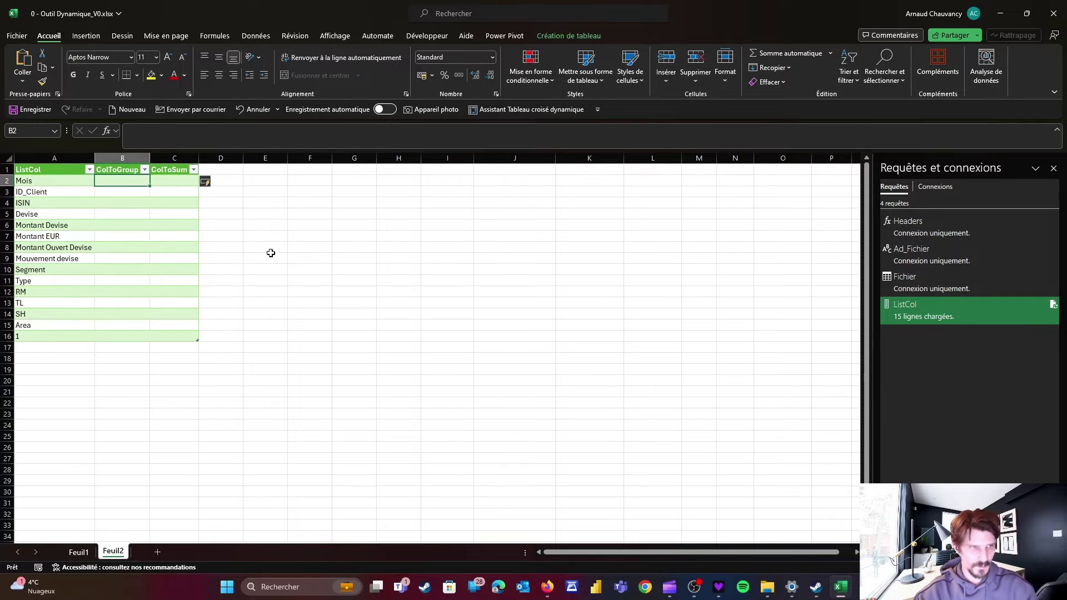
Step: Mark Mois, ID_Client and ISIN with an X in the ColToGroup column
type("X")
key("Return")
type("X")
key("Return")
type("X")
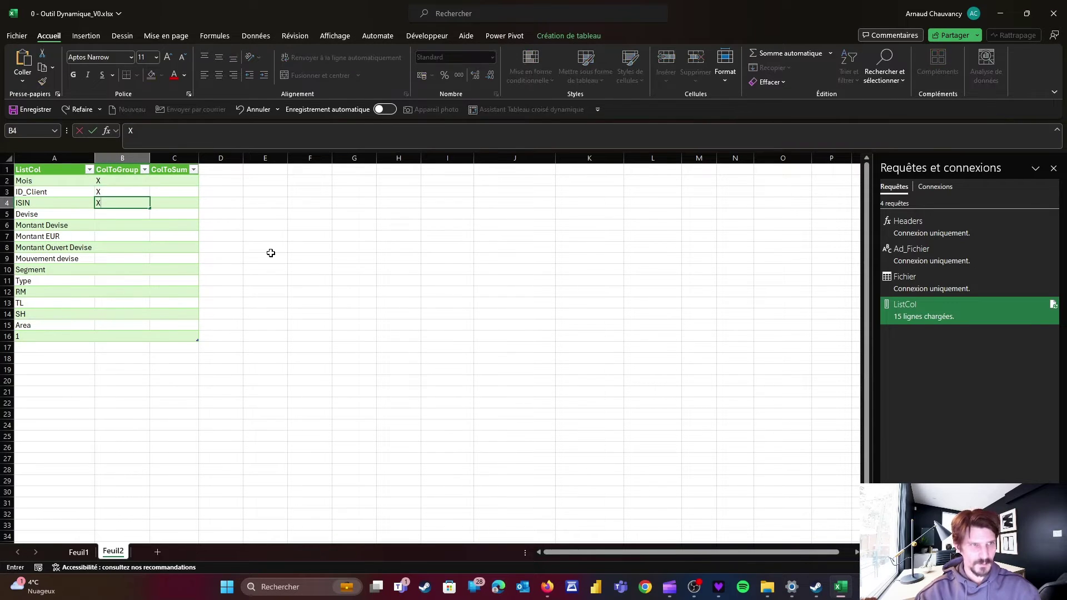
key("Return")
Step: Mark Montant Devise, Montant EUR and Montant Ouvert Devise with an X in the ColToSum column
key("Down")
key("Right")
type("X")
key("Return")
type("X")
key("Return")
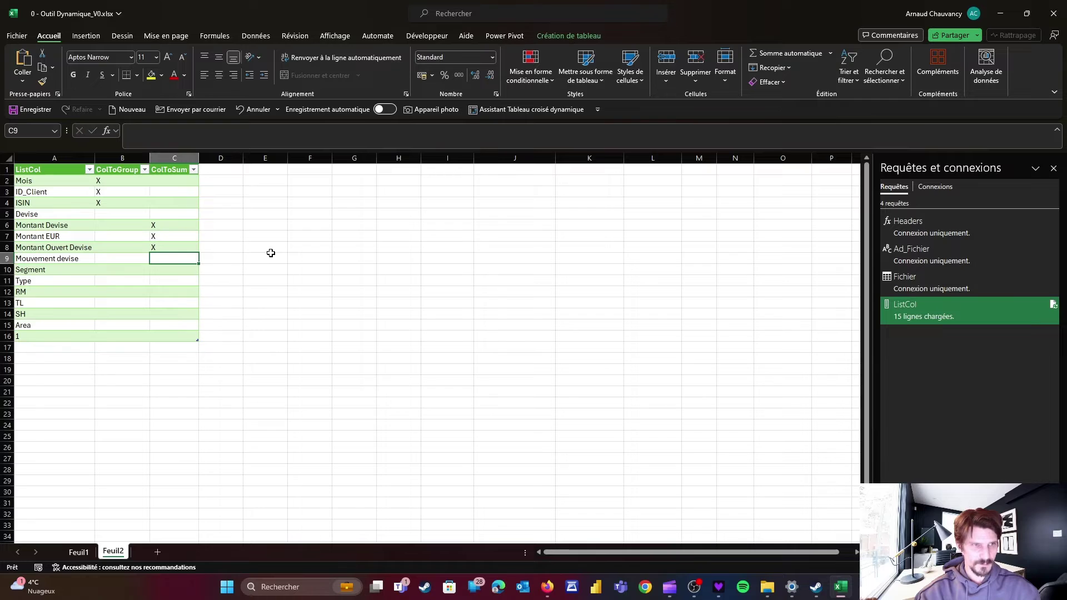
type("X")
key("Return")
left_click(100, 235)
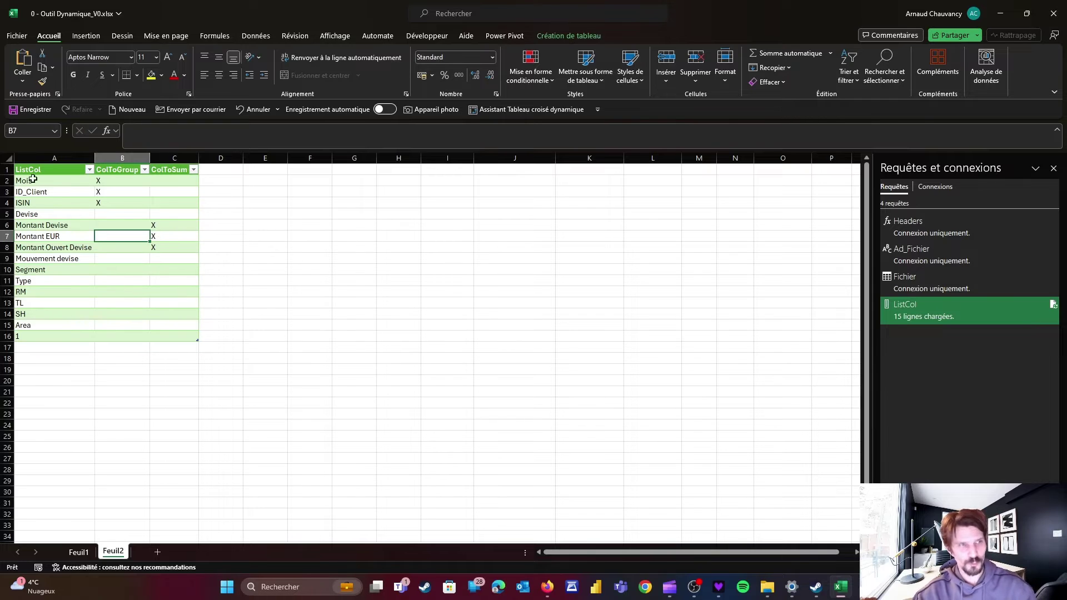
Step: Import the extended ListCol table into Power Query as a new query and duplicate that query
left_click(35, 172)
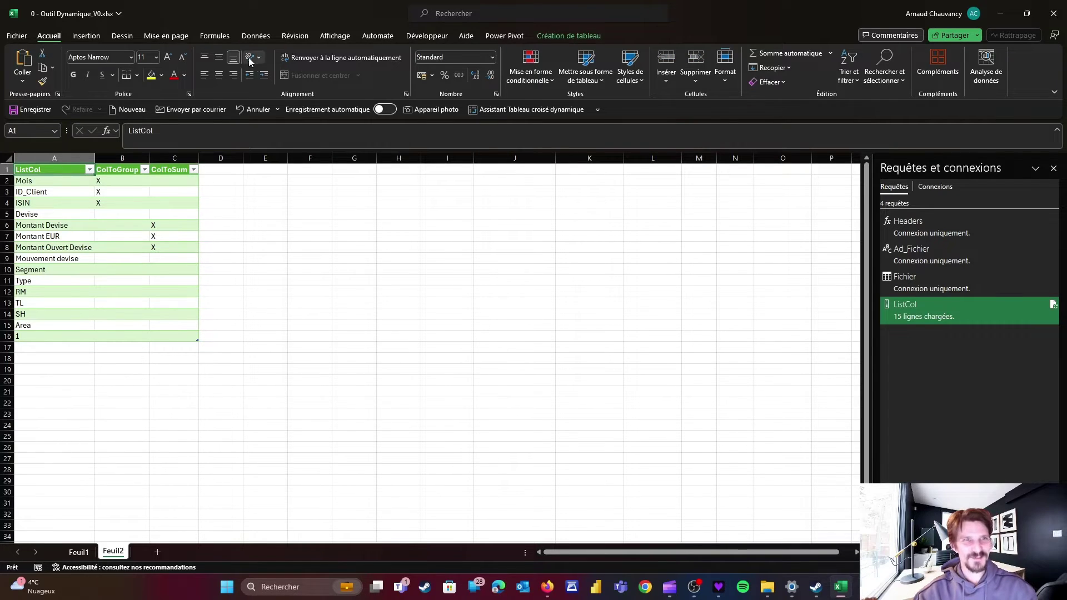
left_click(257, 36)
left_click(88, 83)
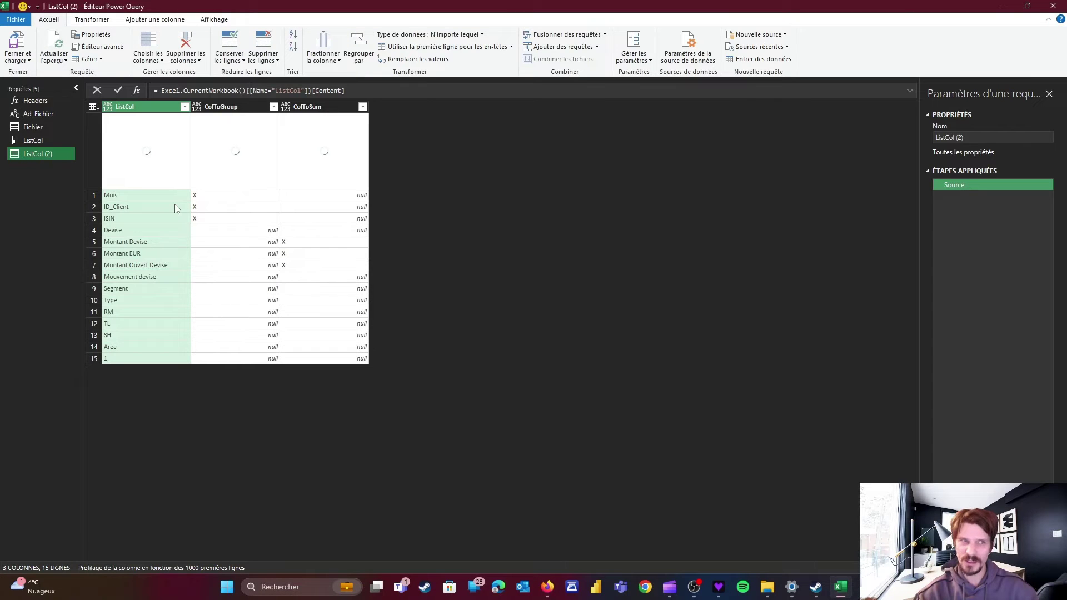
right_click(51, 156)
left_click(58, 213)
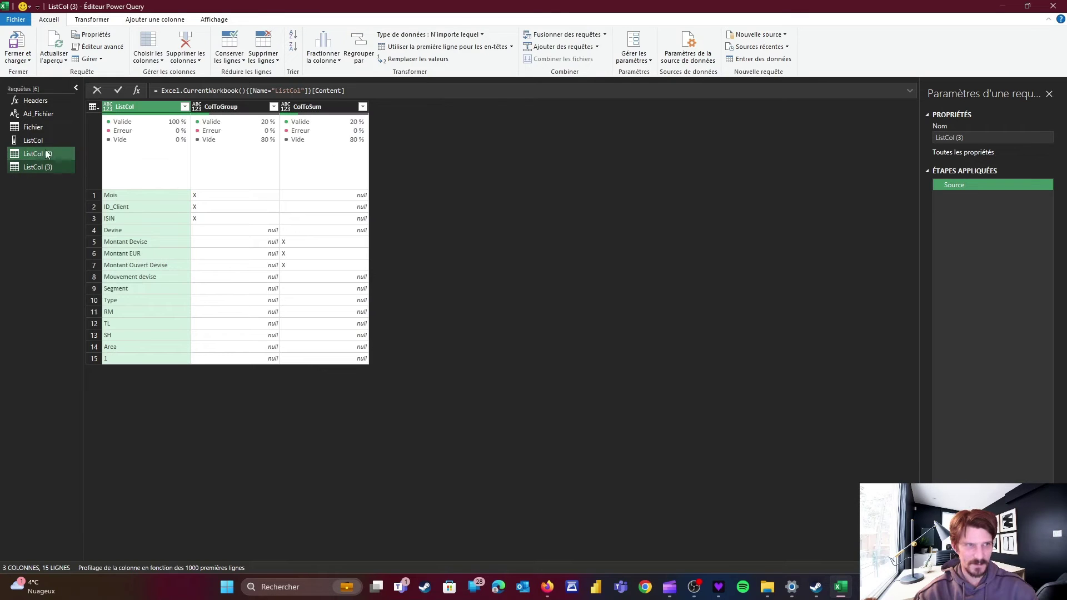
Step: Filter out the empty ColToGroup rows in the ListCol (2) query
left_click(48, 154)
left_click(273, 106)
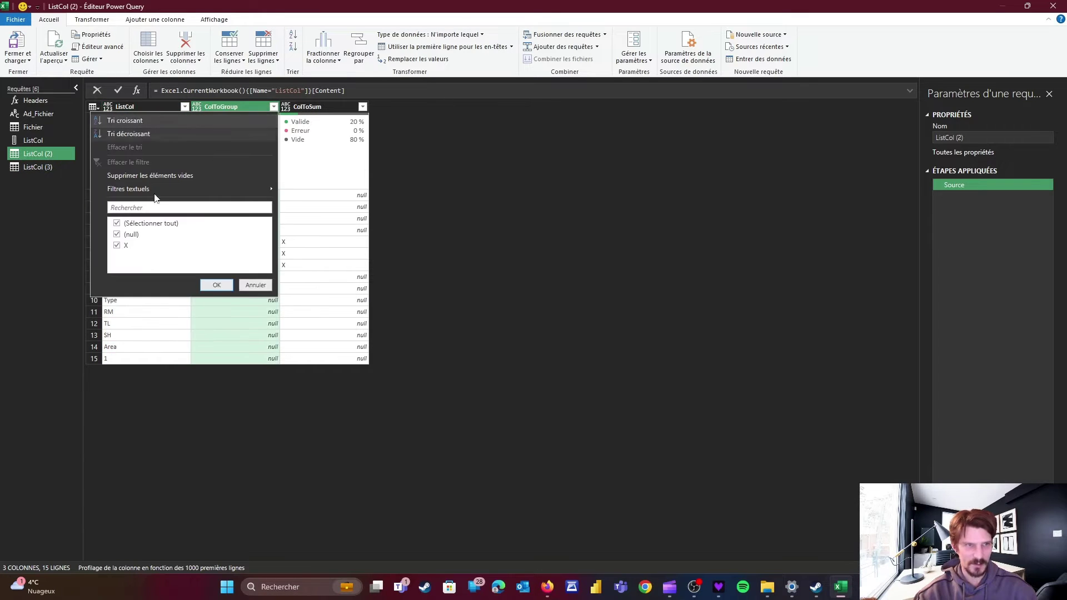
left_click(151, 175)
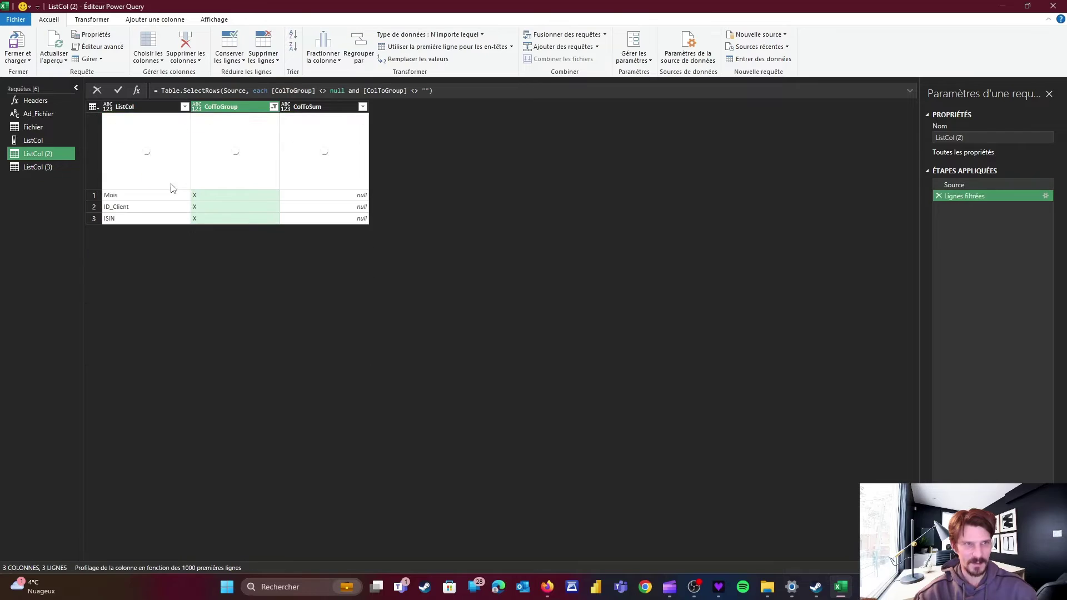
left_click(140, 194)
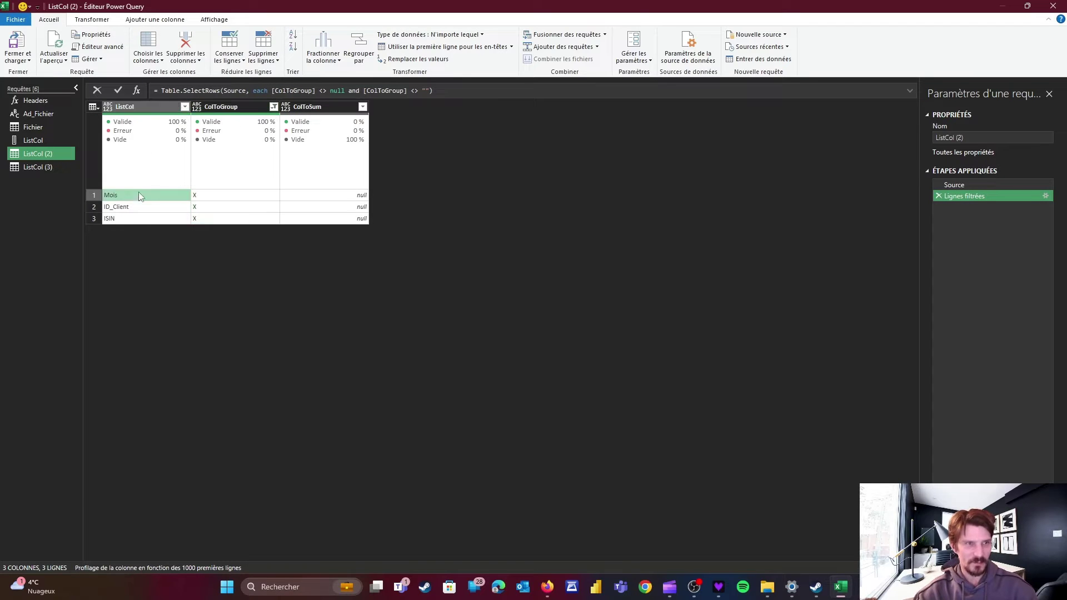
left_click(135, 206)
left_click(136, 218)
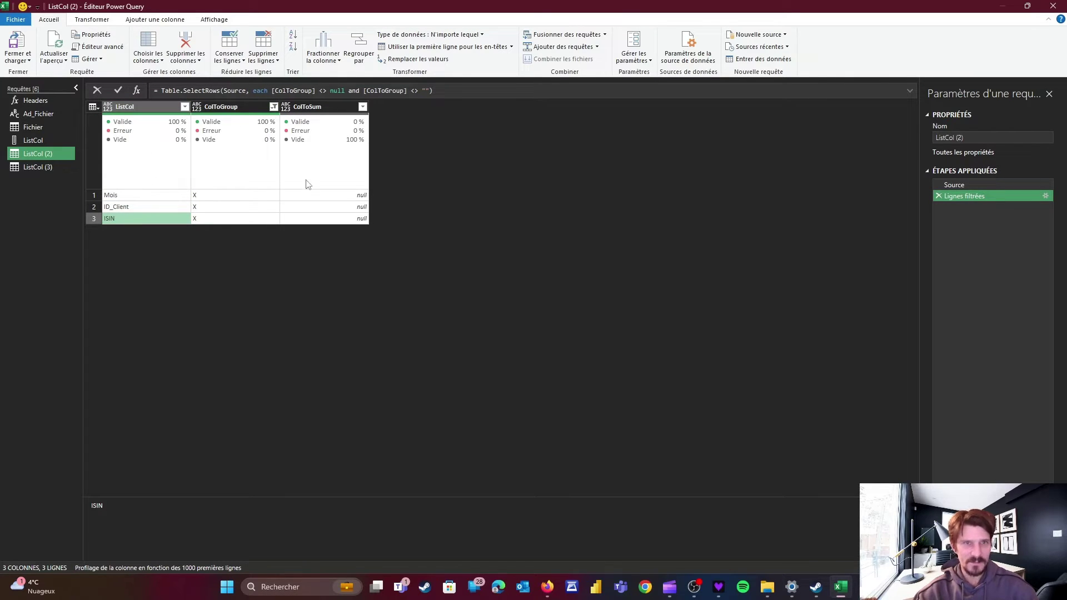
Step: Append [ListCol] to the Table.SelectRows formula so the filtered query returns a list
left_click(449, 90)
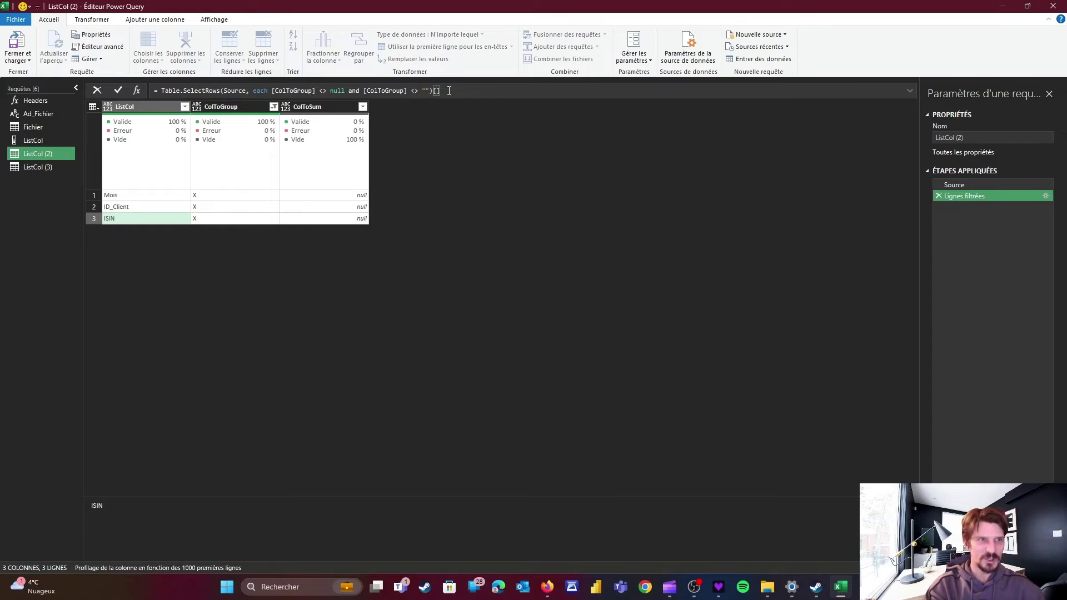
type("[List")
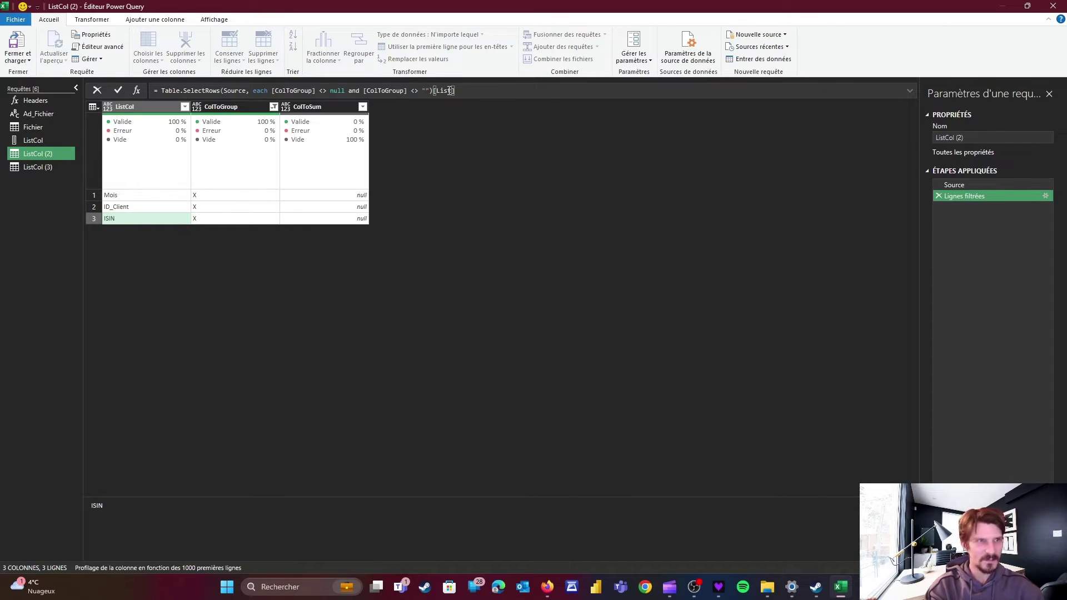
type("Col")
key("Return")
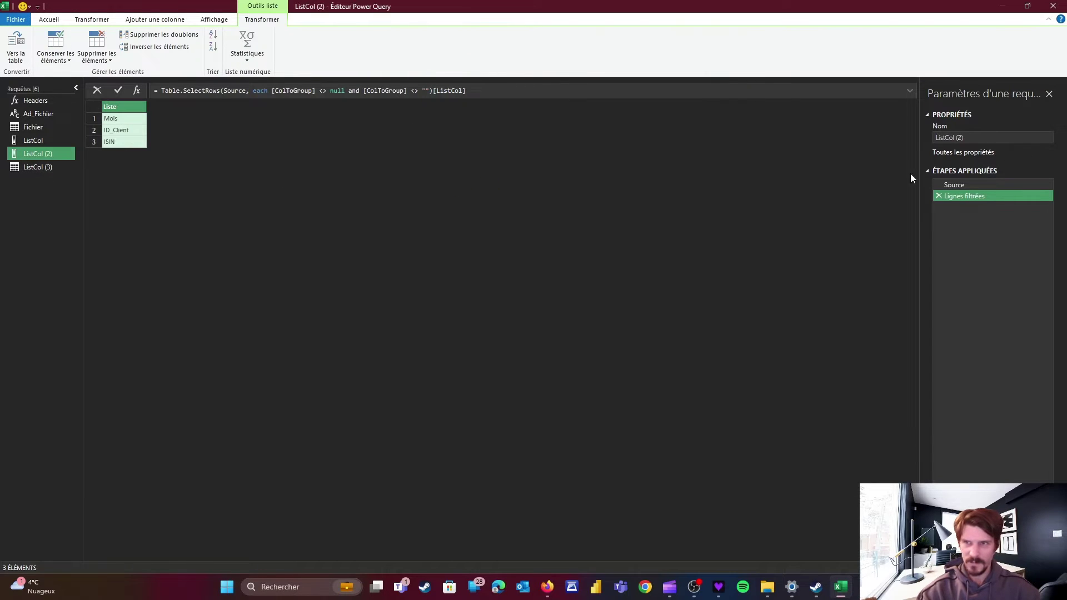
Step: Rename the ListCol (2) query as ColToGroup
left_click_drag(970, 137, 826, 143)
type("C")
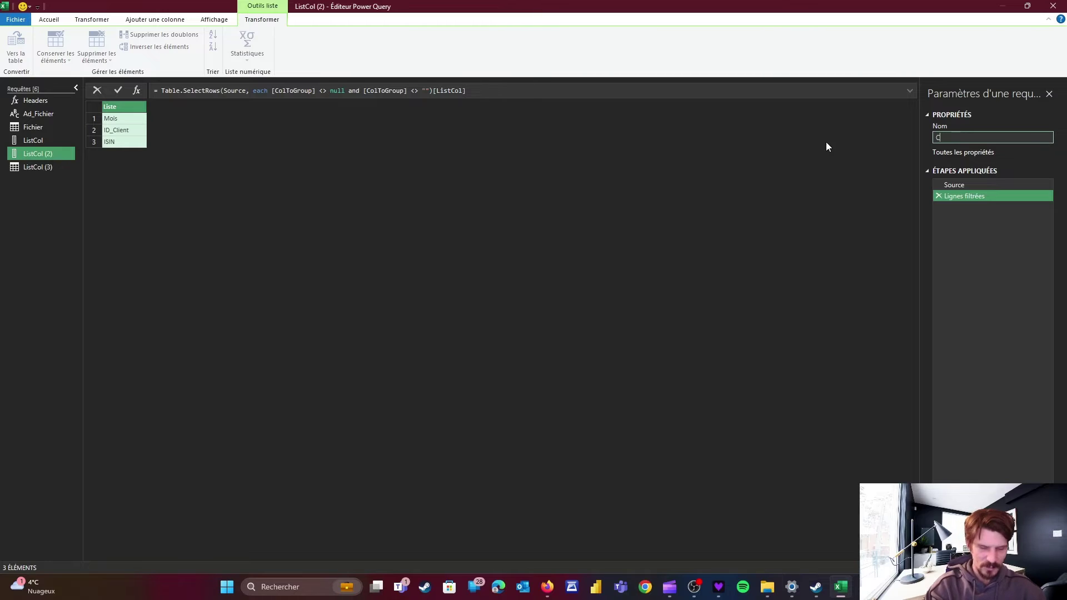
type("olToGroup")
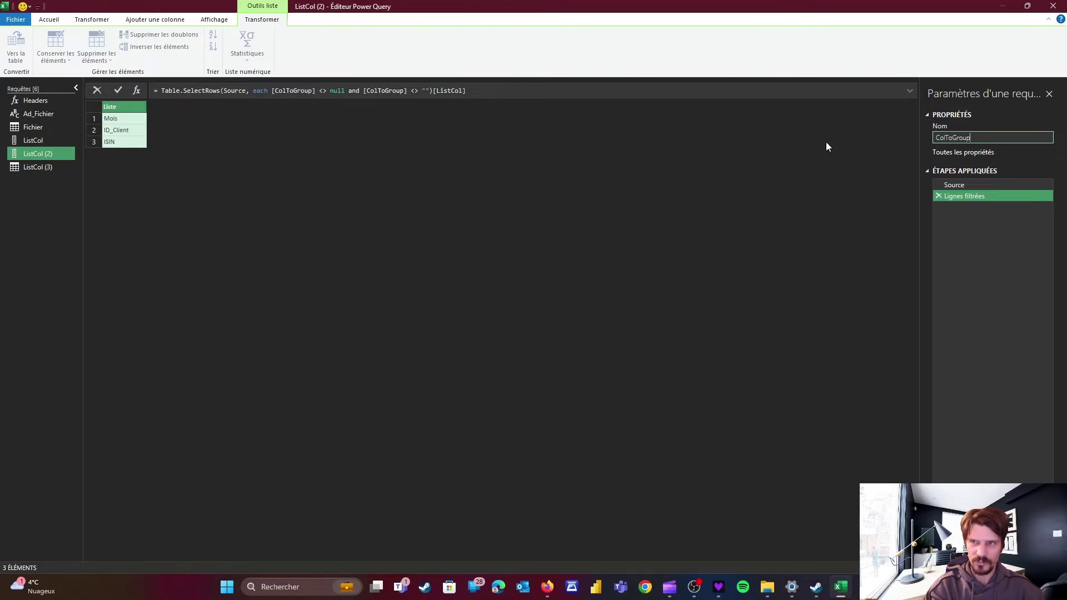
key("Return")
Step: Filter out the empty ColToSum rows in the ListCol (3) query
left_click(36, 167)
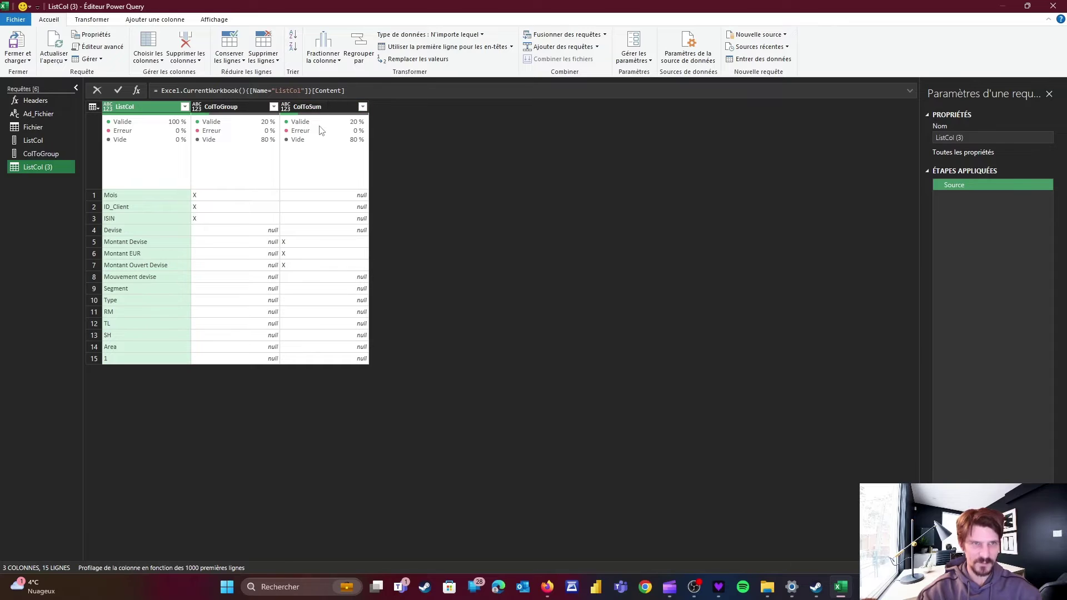
left_click(363, 107)
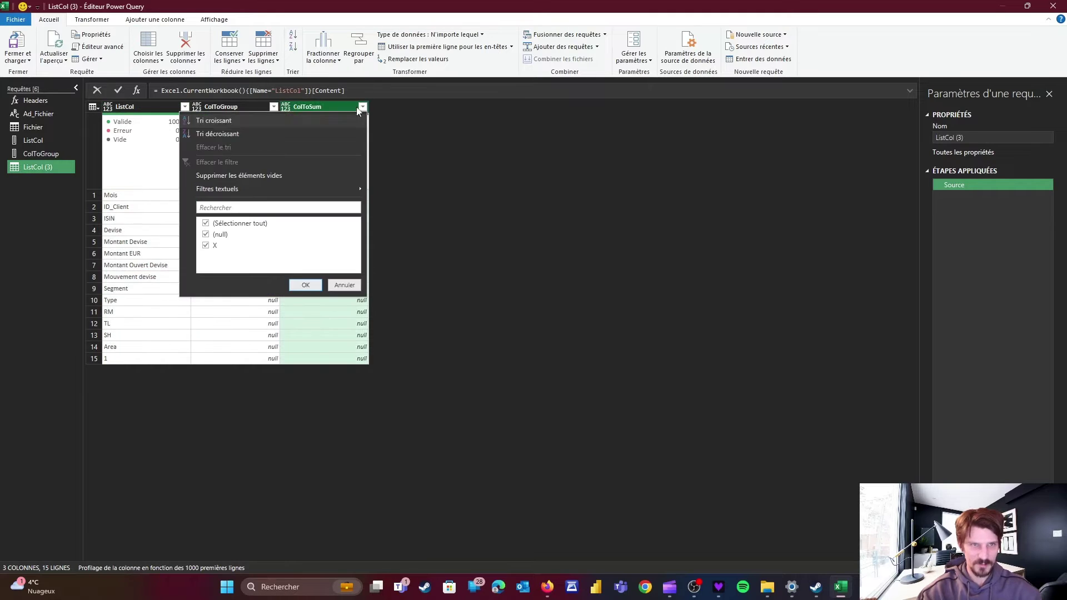
left_click(249, 177)
Step: Append [ListCol] to the Table.SelectRows formula on ColToSum so the query returns a list
left_click(431, 91)
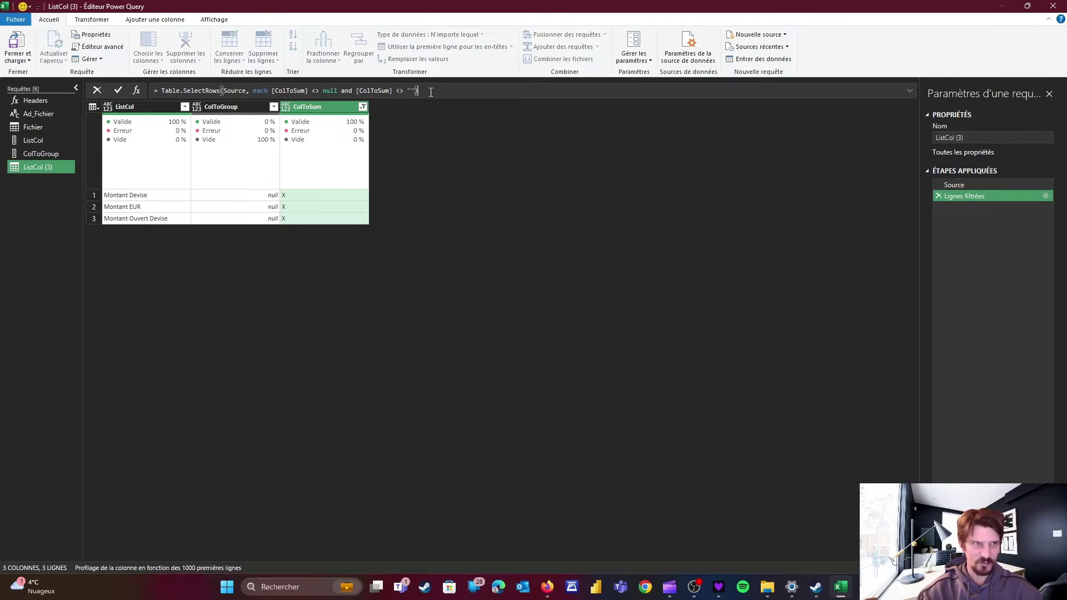
type("[ListCol]")
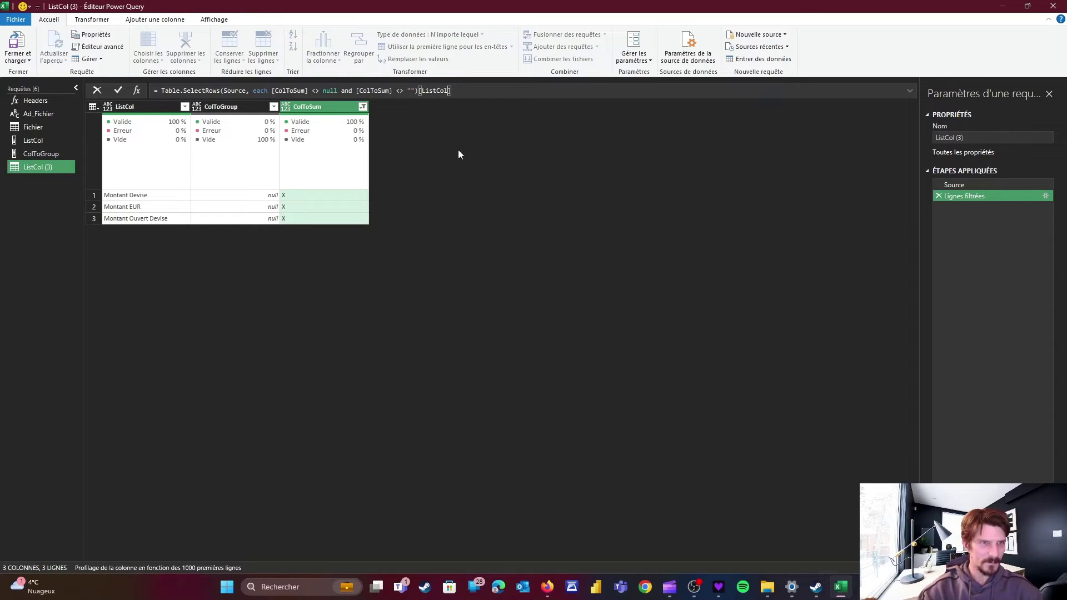
key("Return")
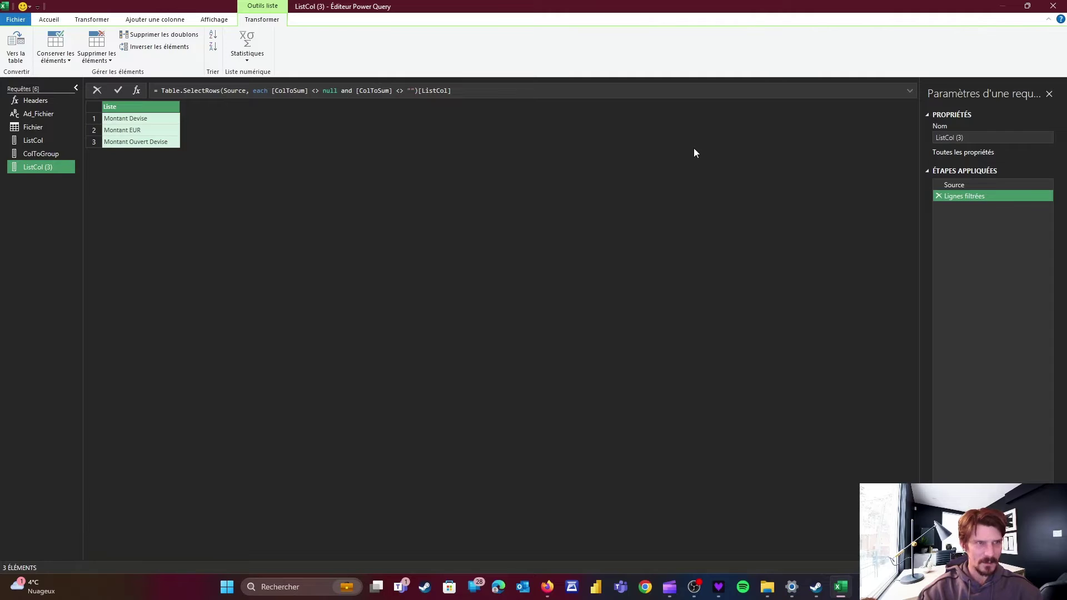
Step: Rename the ListCol (3) query as ColToSum
key("F2")
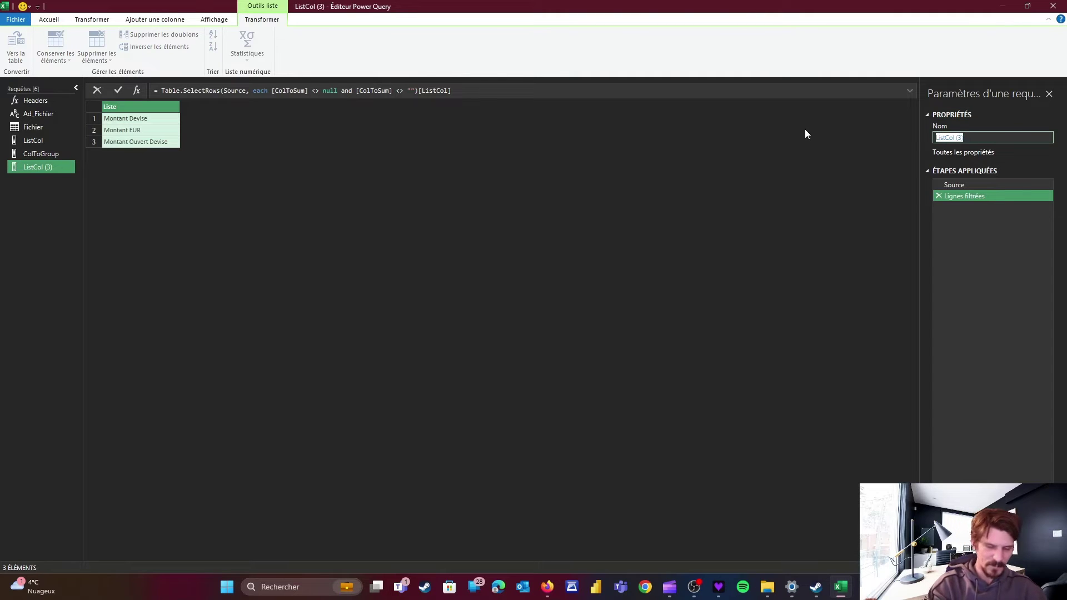
type("ColToSum")
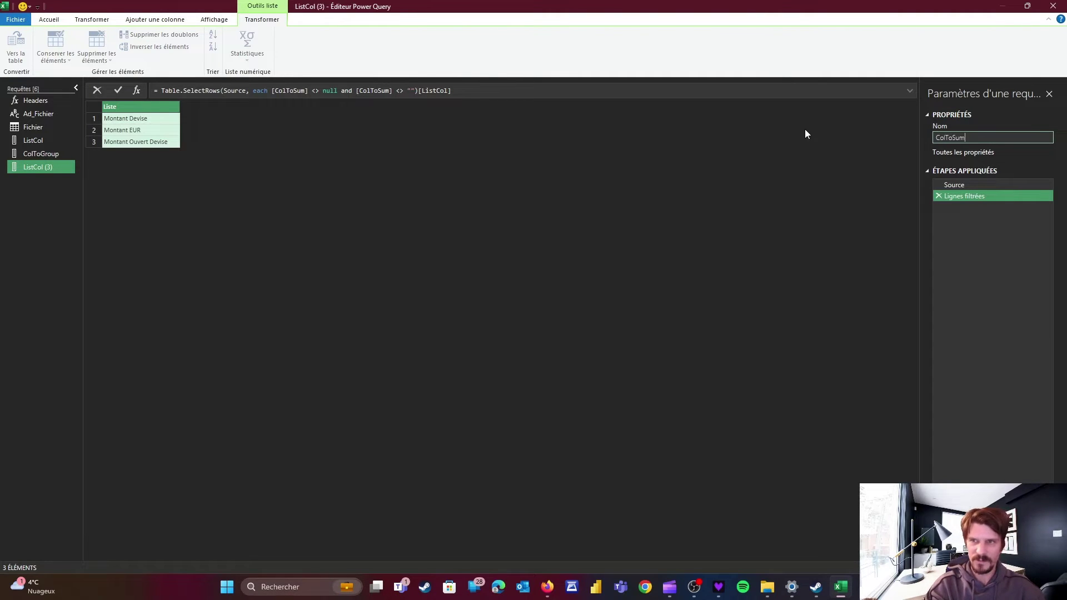
key("Return")
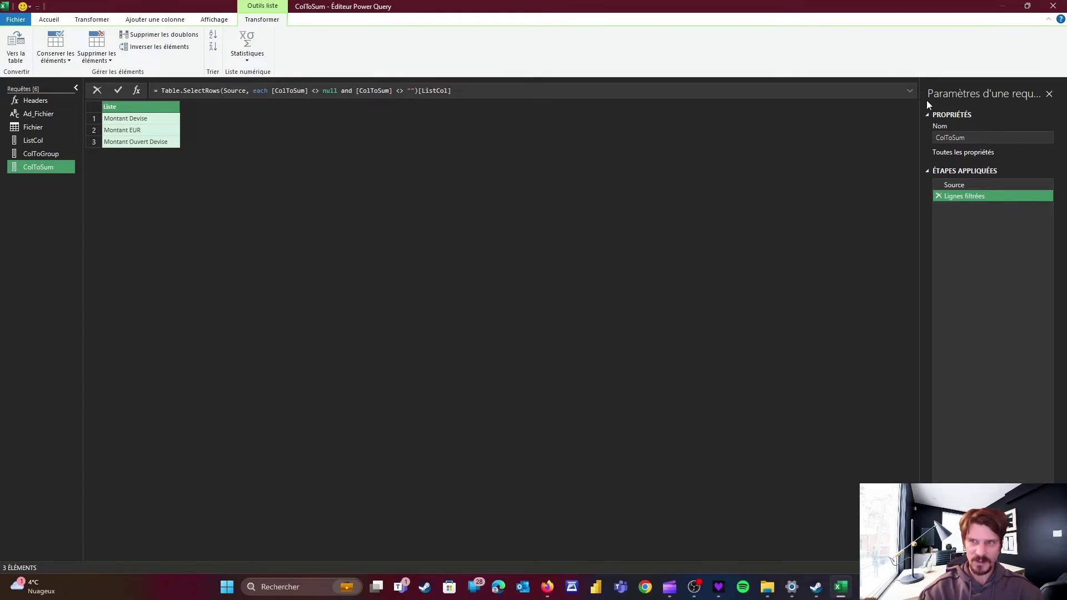
Step: Expand the formula bar and add a custom step at the end of the Fichier query
left_click(910, 90)
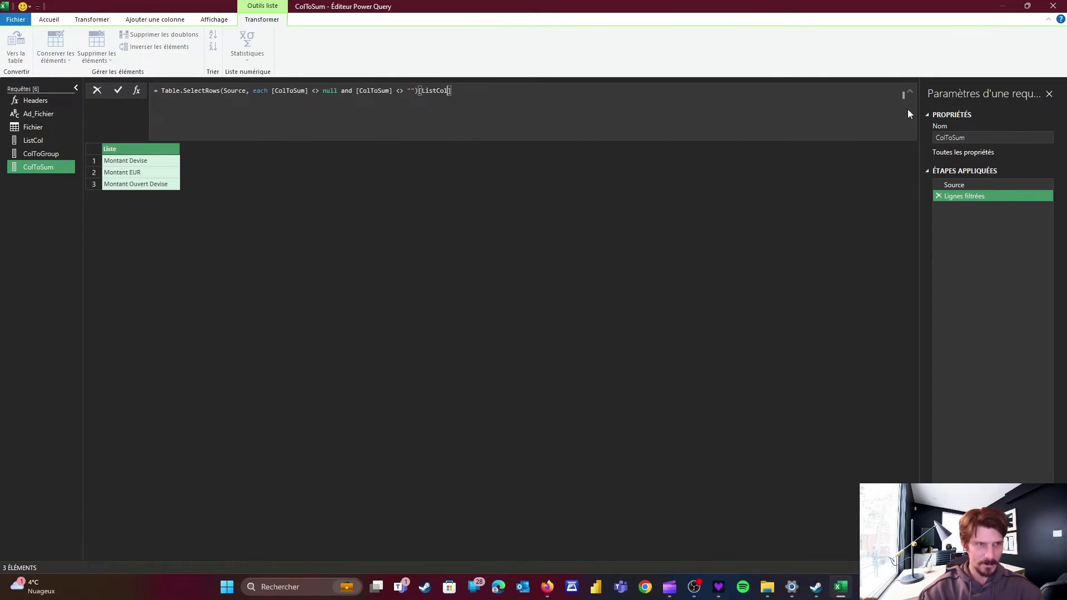
scroll(908, 109, "up", 3)
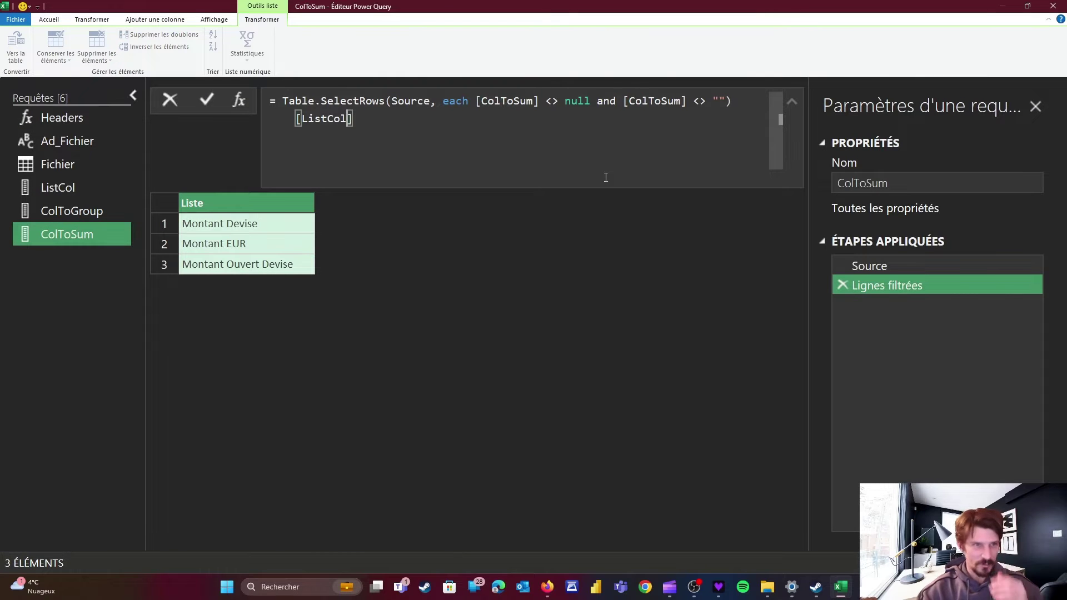
left_click(262, 224)
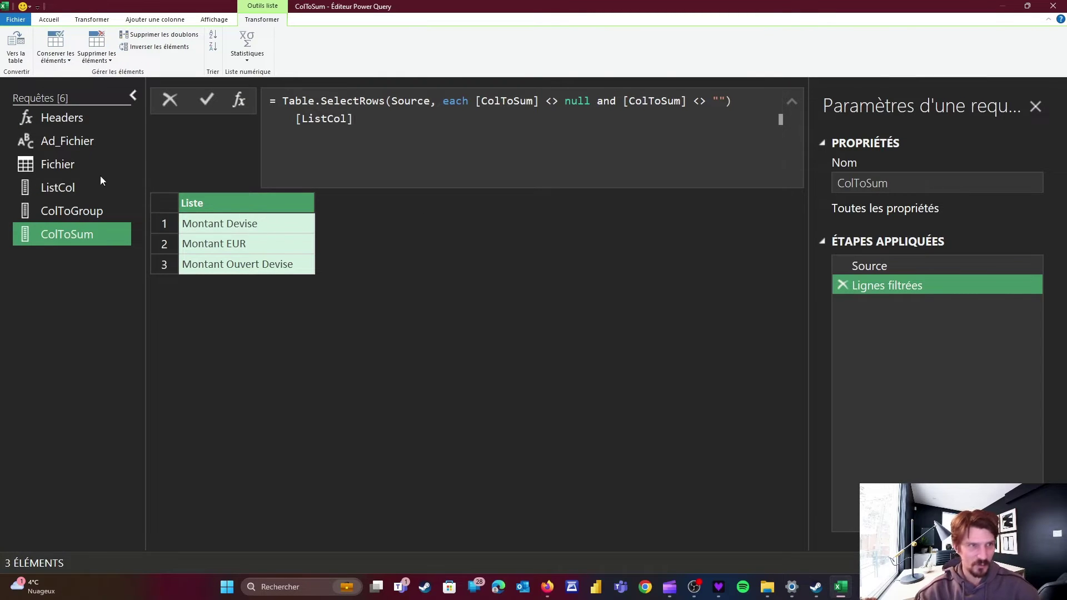
left_click(49, 164)
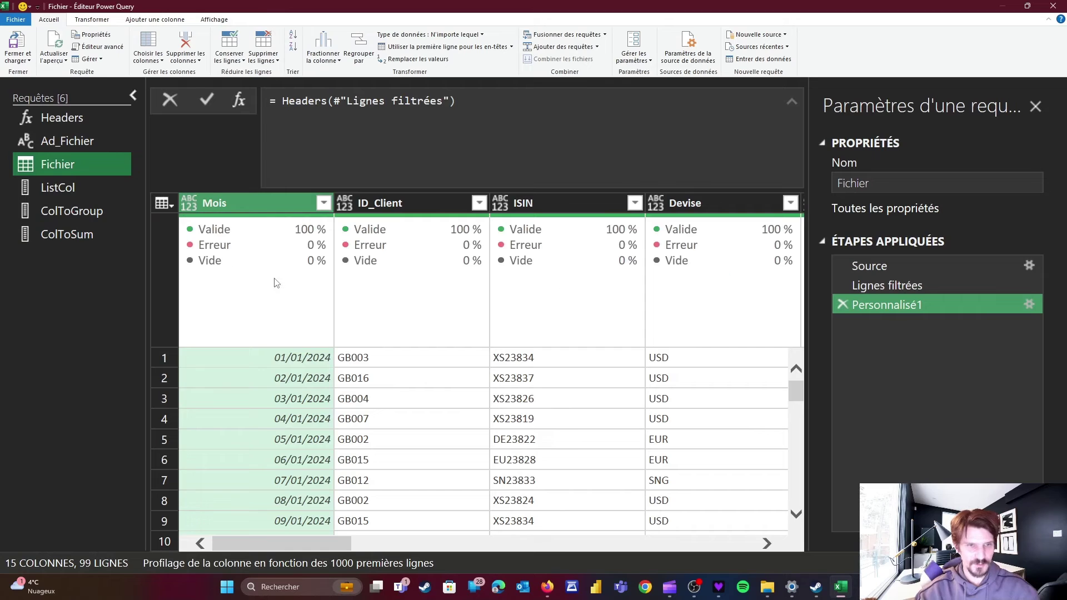
left_click(238, 101)
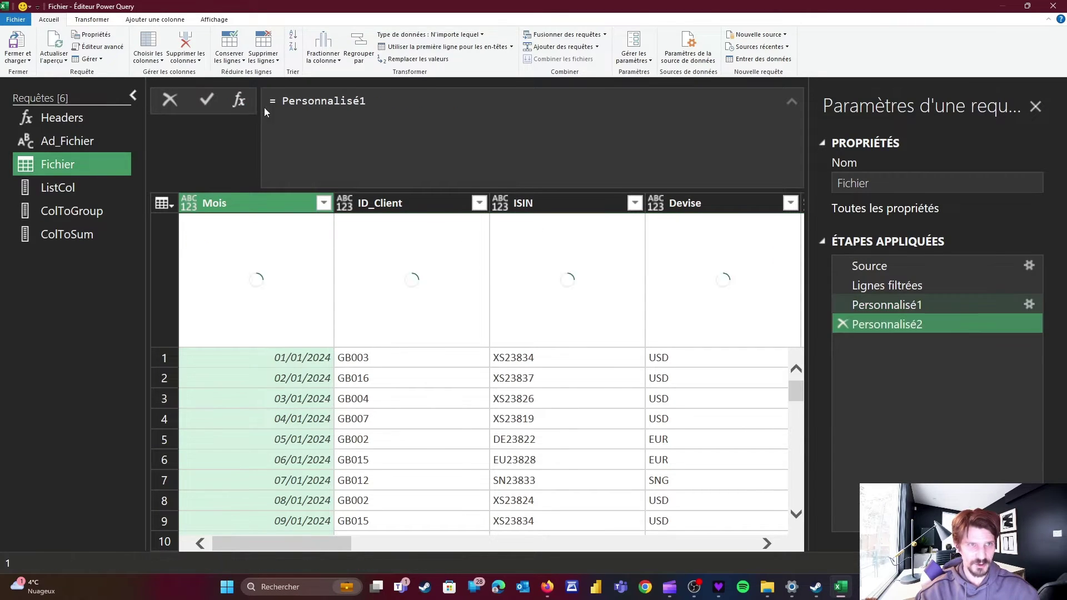
left_click(282, 101)
type("Ta")
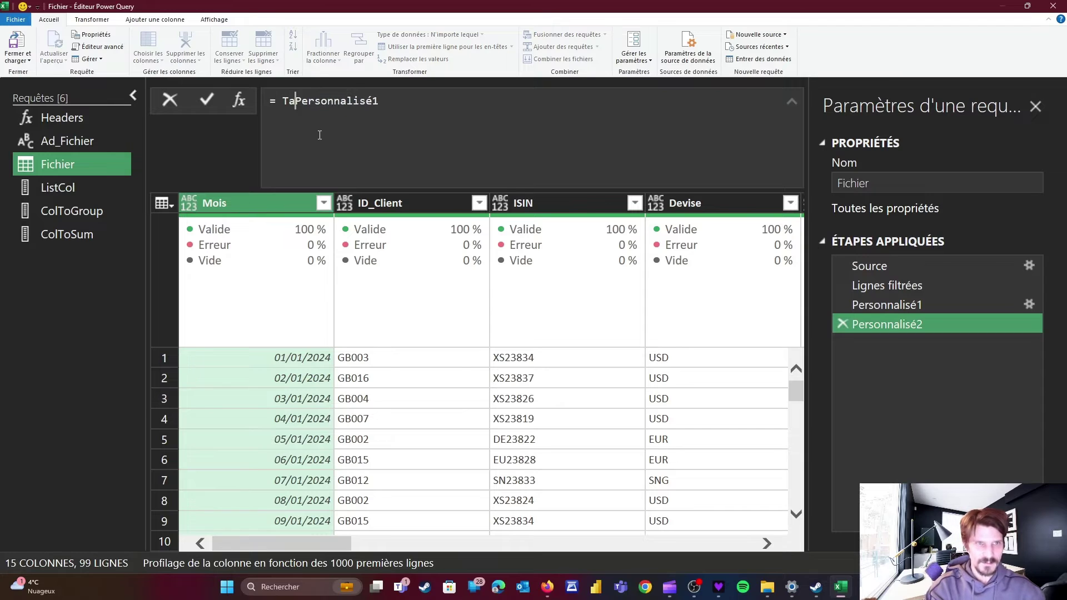
type("ble.")
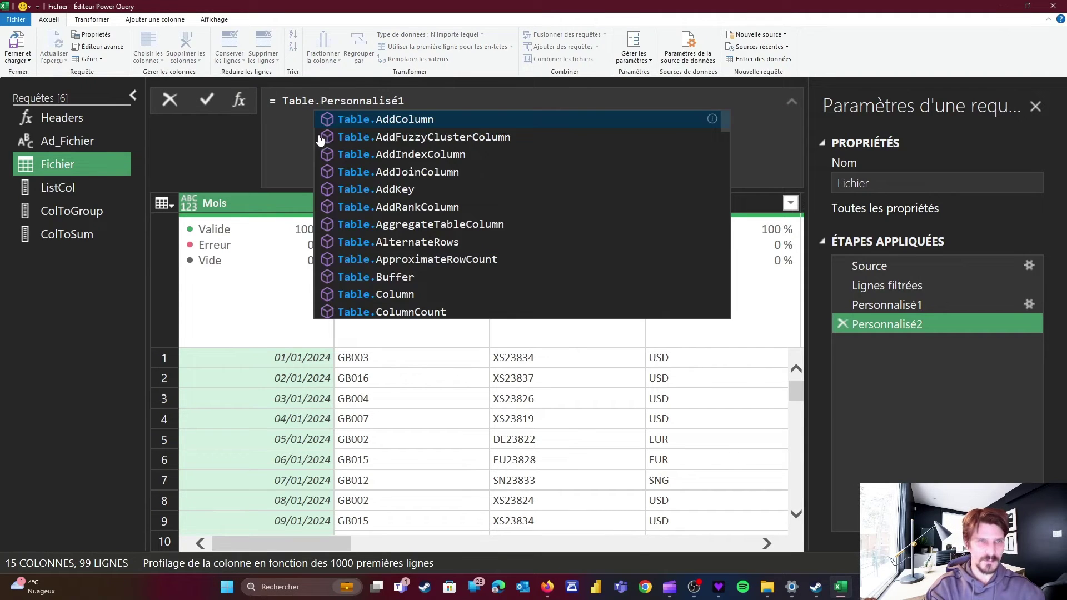
key("BackSpace")
key("BackSpace")
key("BackSpace")
key("BackSpace")
key("BackSpace")
key("BackSpace")
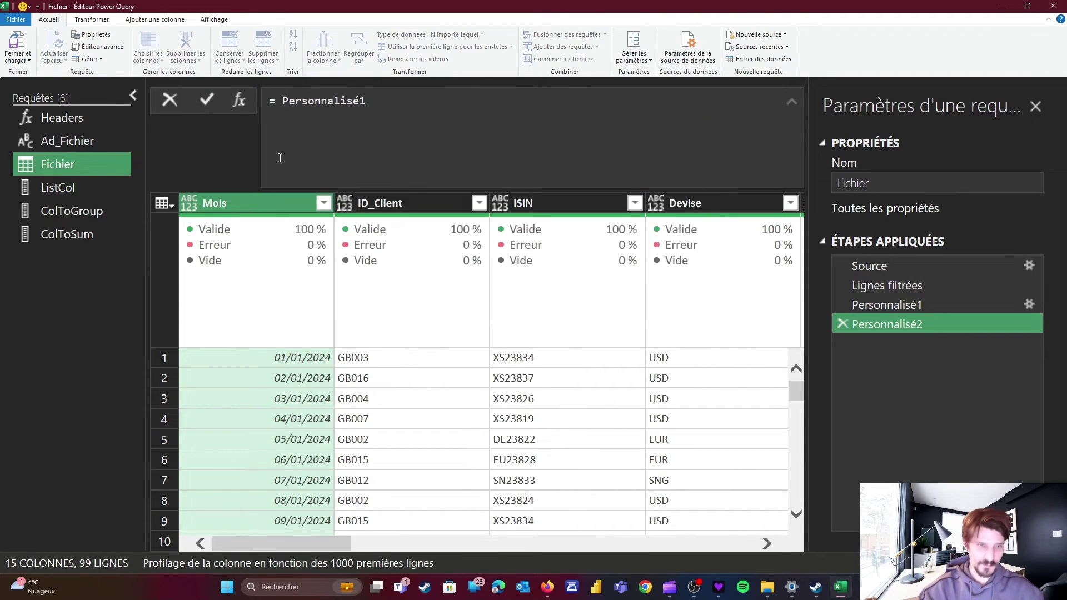
Step: Group the Fichier rows by ID_Client with a Somme aggregation of Mois in a column named Nombre
left_click(392, 207)
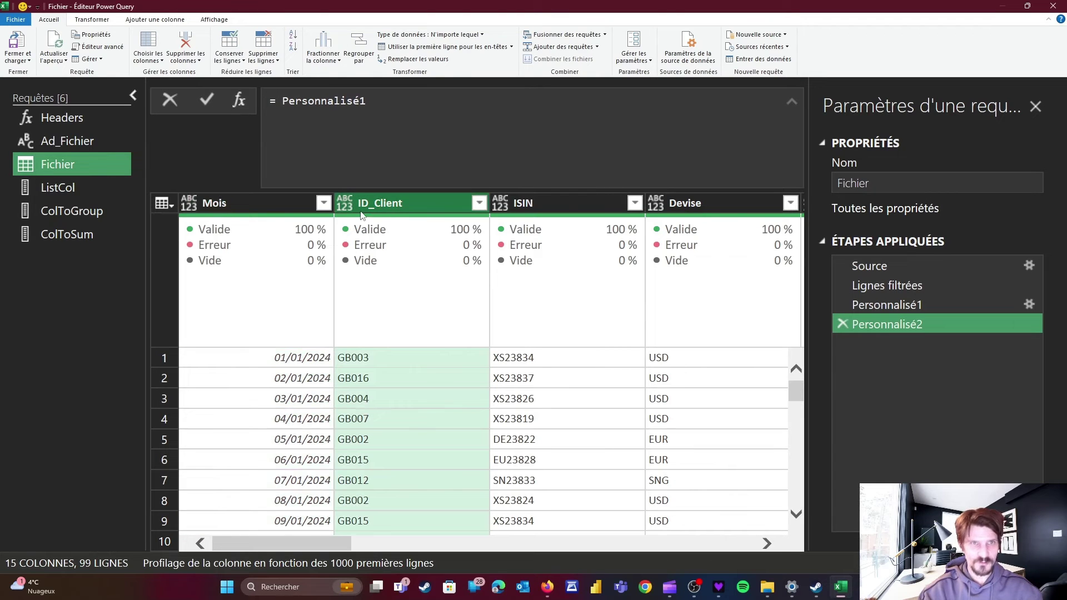
left_click(92, 20)
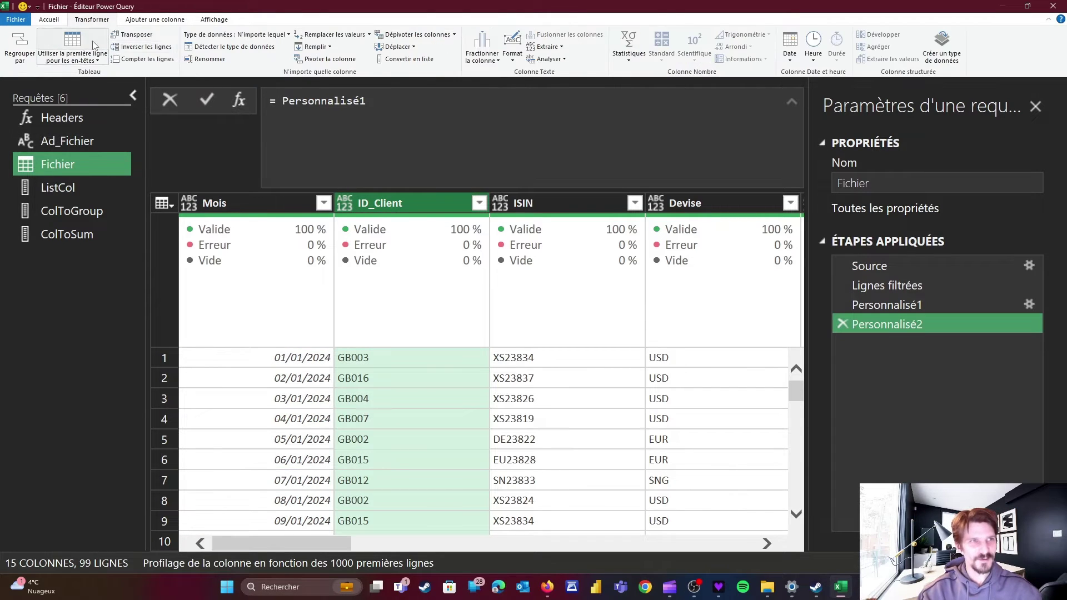
left_click(13, 54)
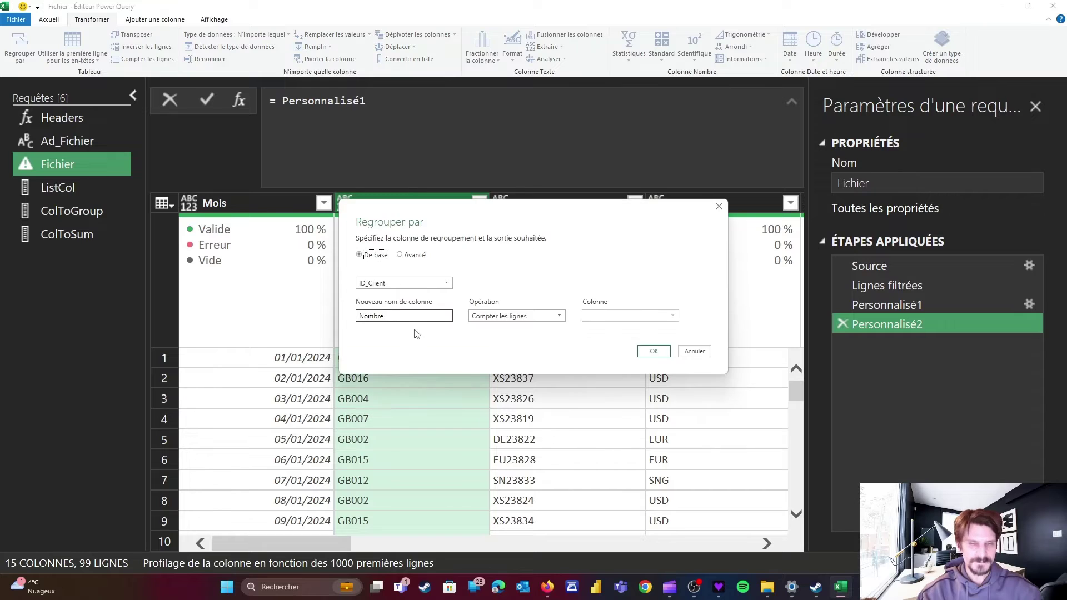
left_click(483, 316)
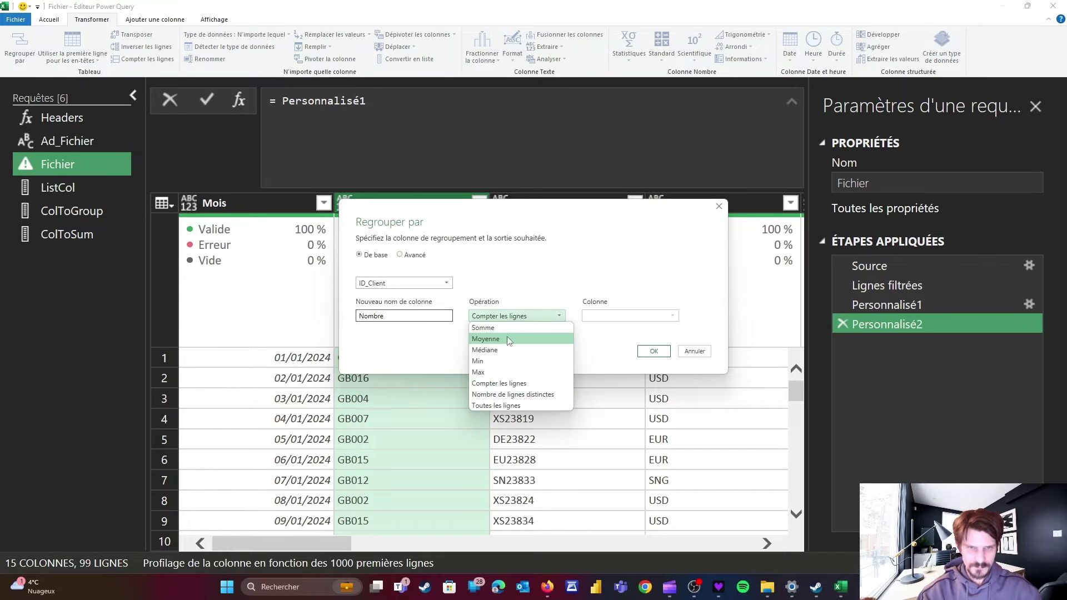
left_click(503, 340)
left_click(653, 352)
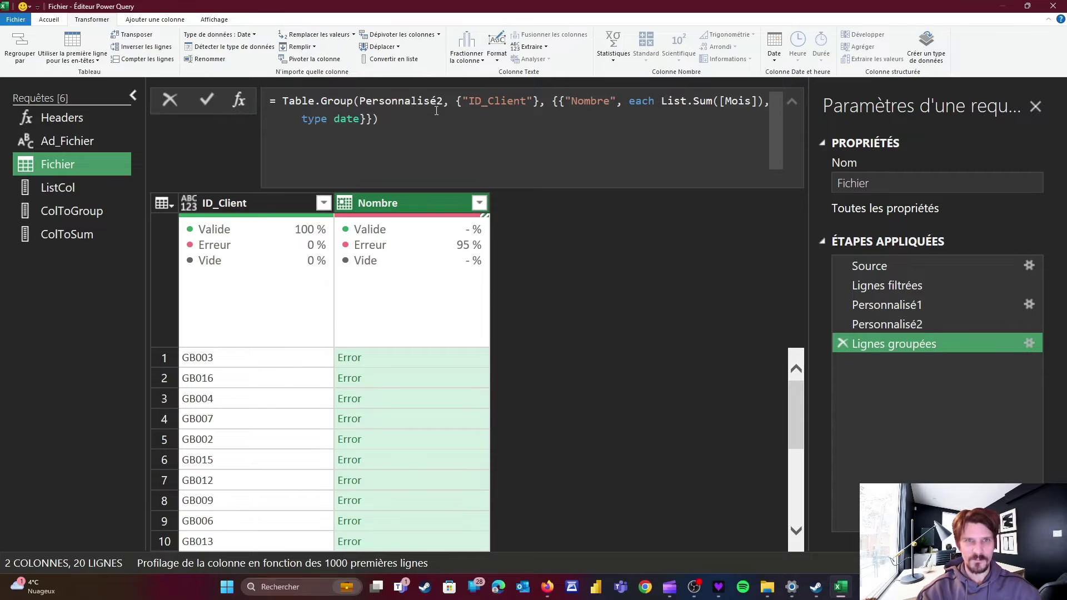
Step: Replace {"ID_Client"} in the Table.Group formula with the ColToGroup list and review its aggregation argument
left_click_drag(457, 100, 539, 100)
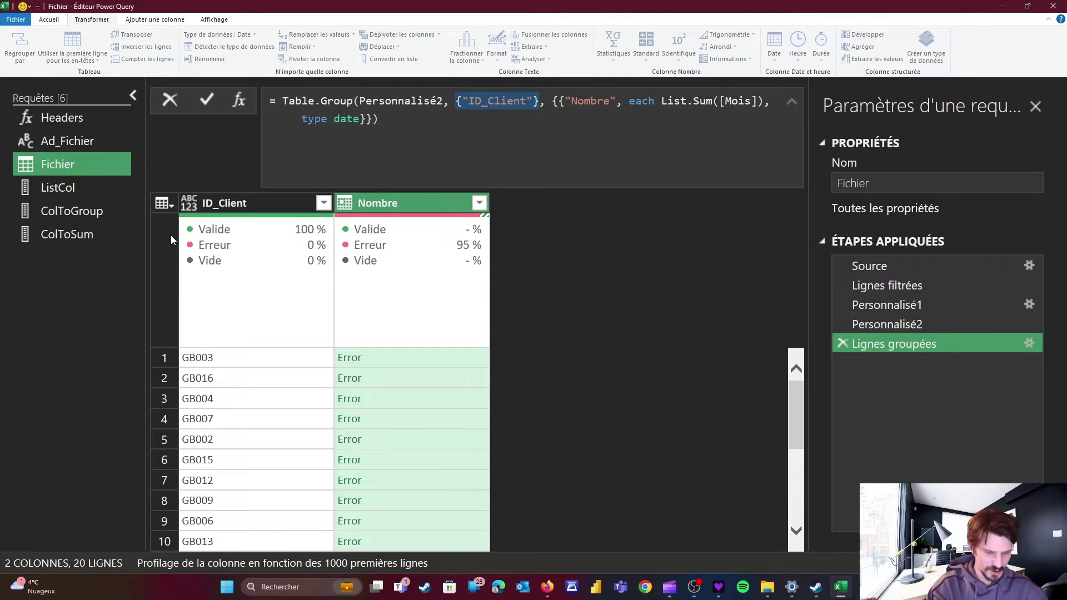
type("Col")
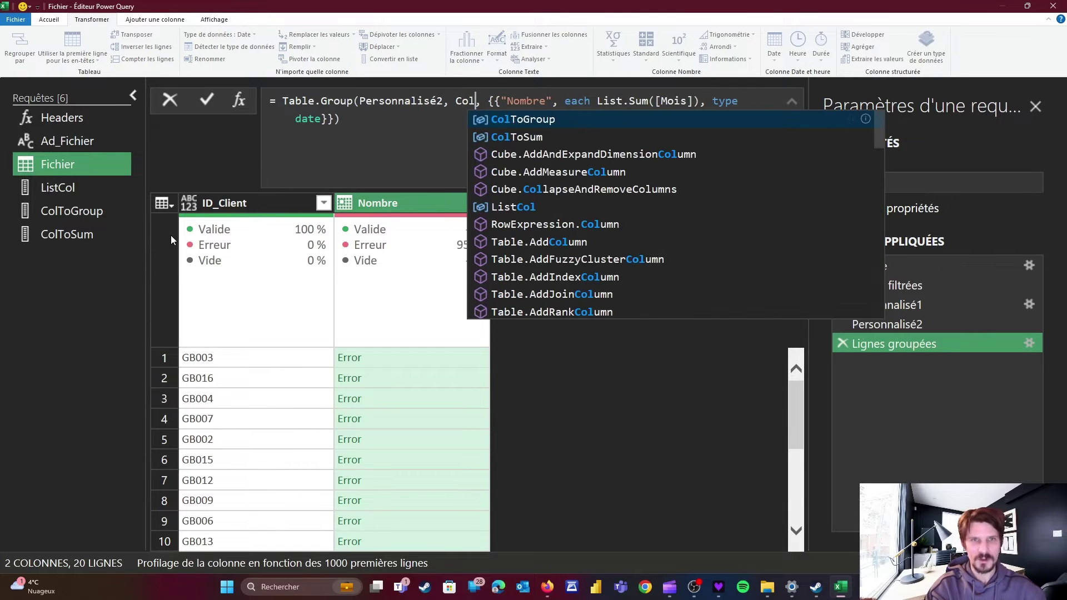
type("ToG")
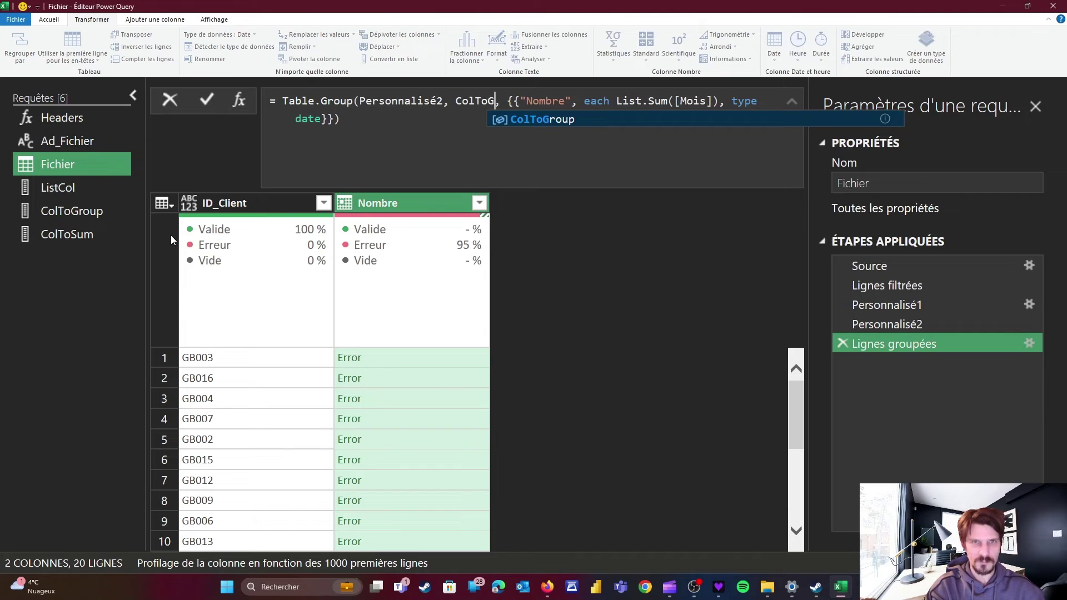
type("roup")
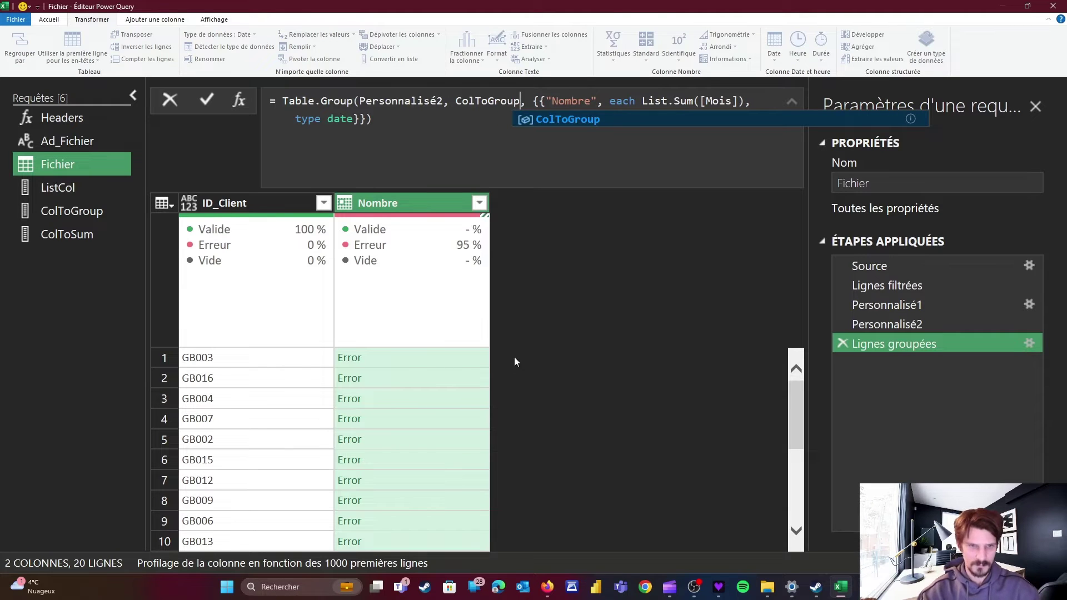
key("Return")
left_click_drag(346, 542, 507, 543)
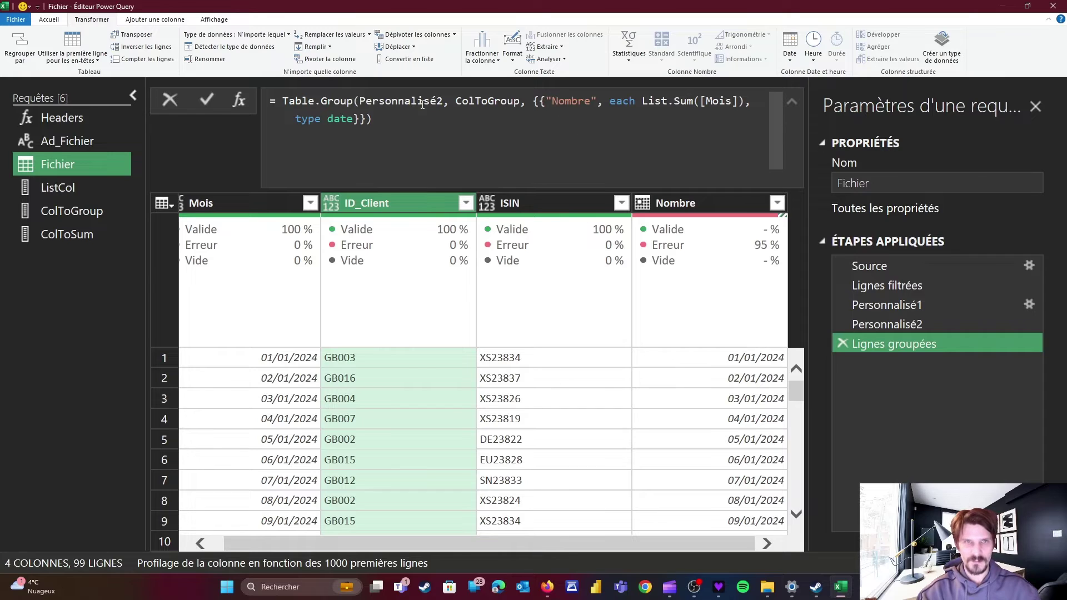
left_click(537, 104)
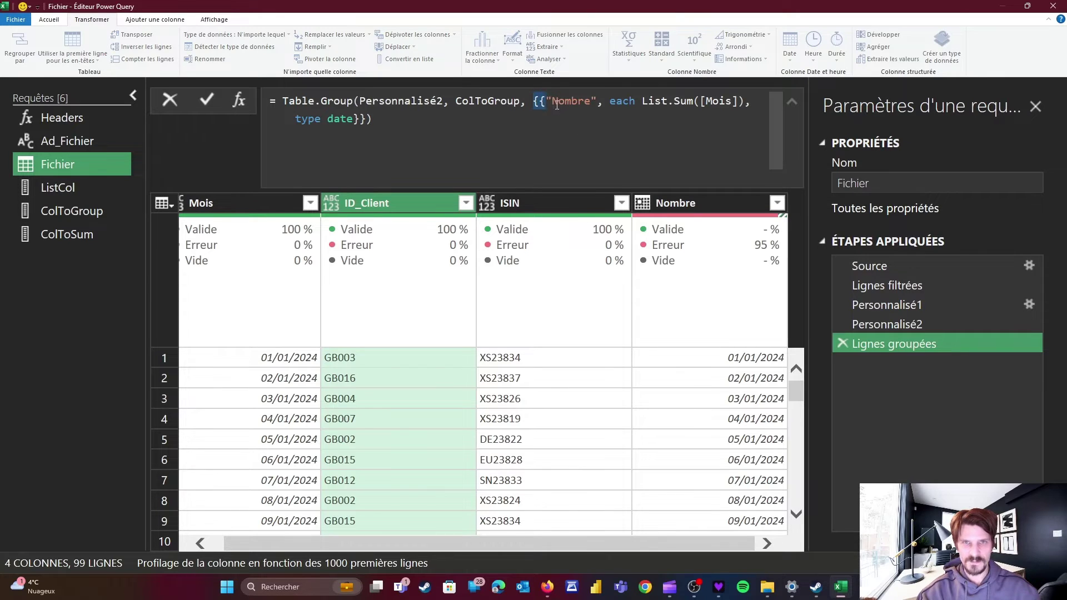
left_click_drag(557, 105, 662, 104)
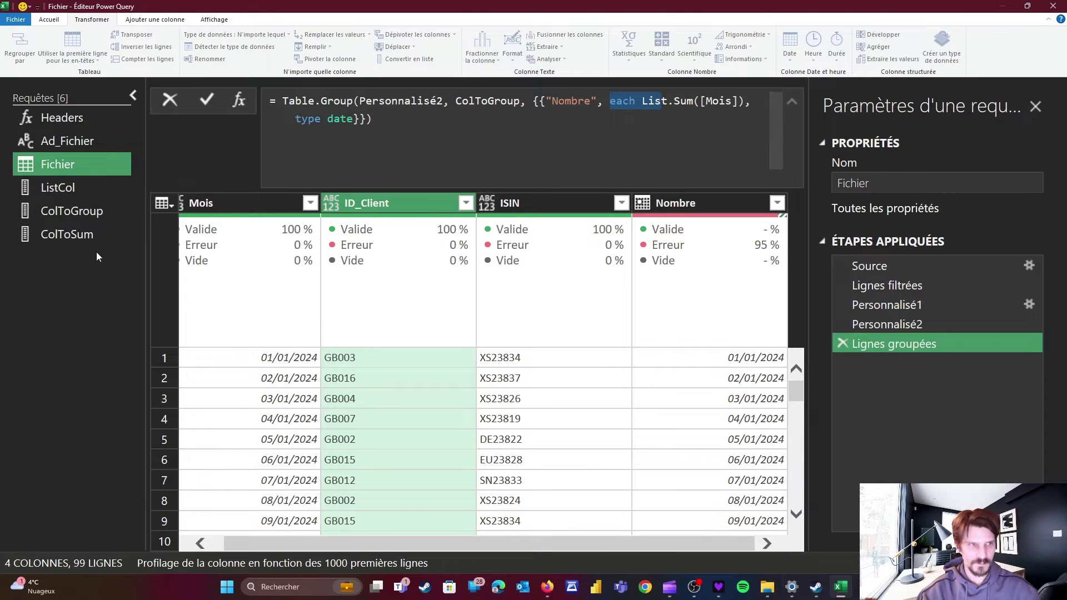
Step: Add a custom step to the ColToSum query that passes #"Lignes filtrées" as the first argument of List.Transform
left_click(72, 233)
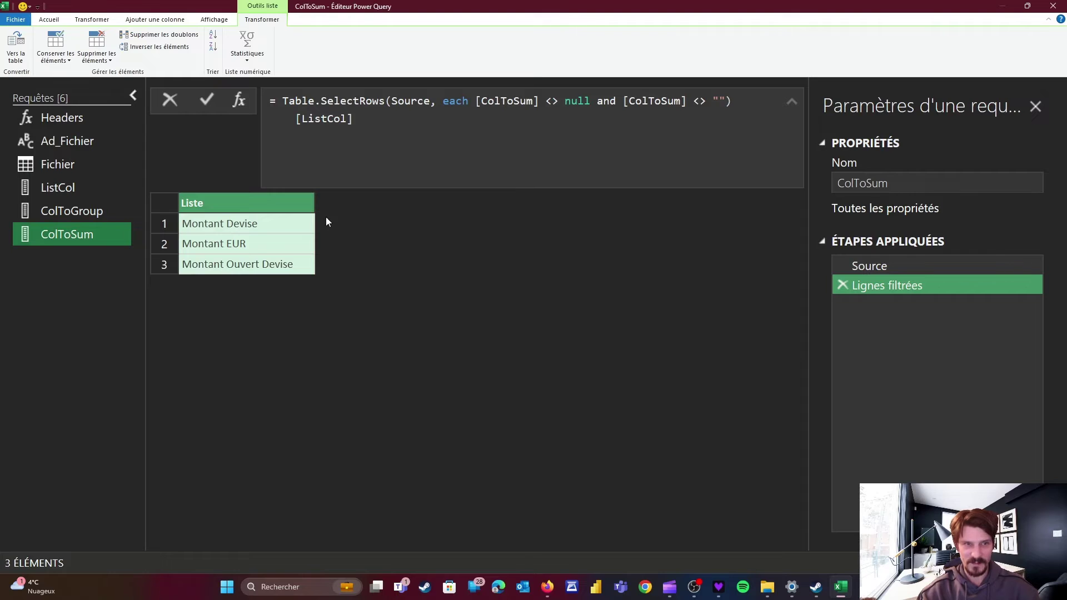
left_click(240, 103)
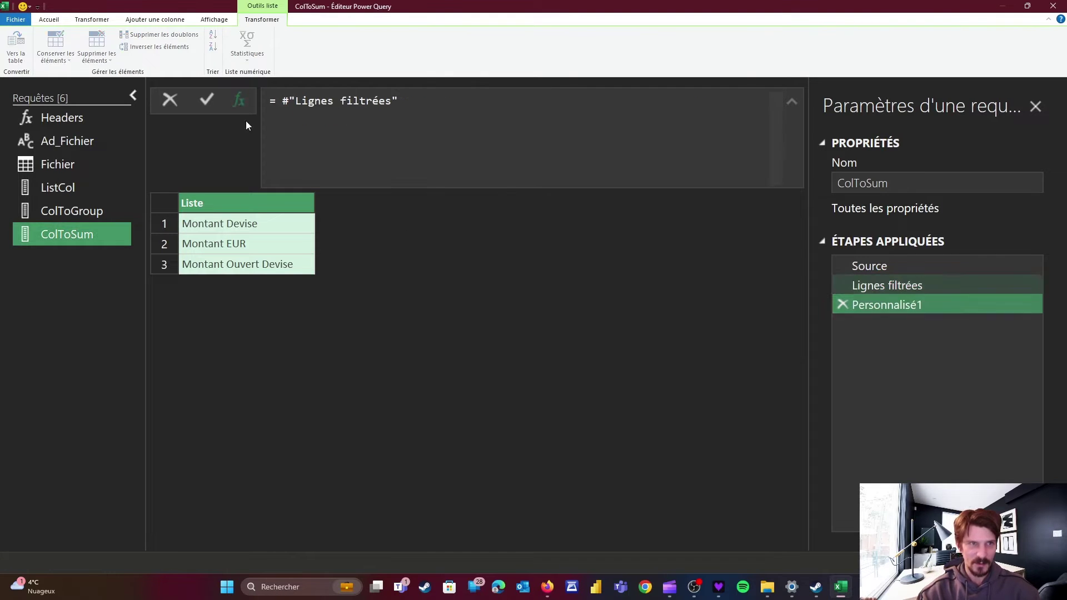
type("List.Tran")
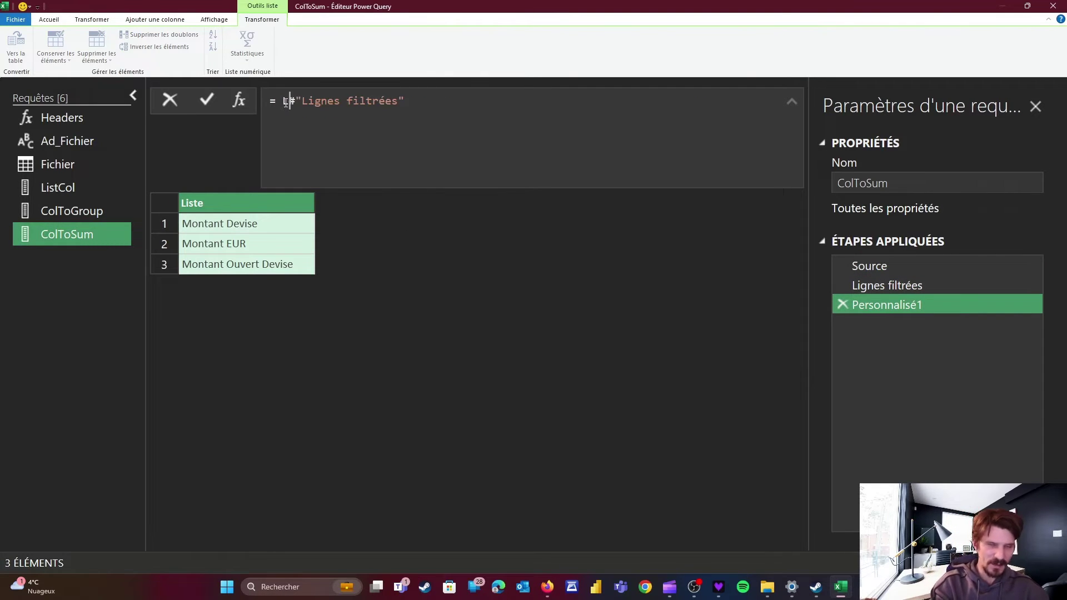
type("sform(")
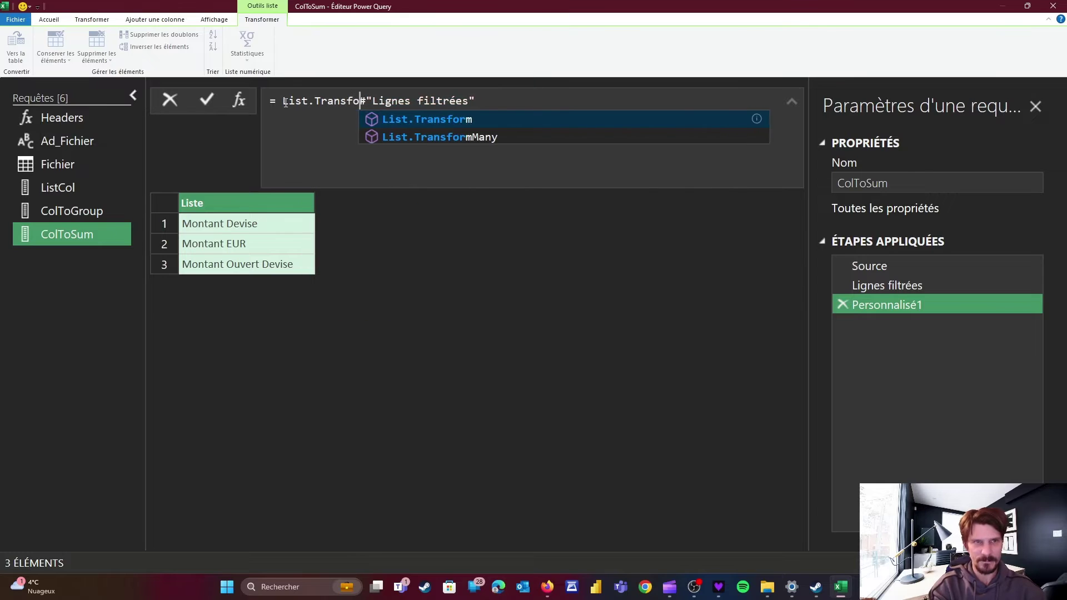
key("End")
type(",")
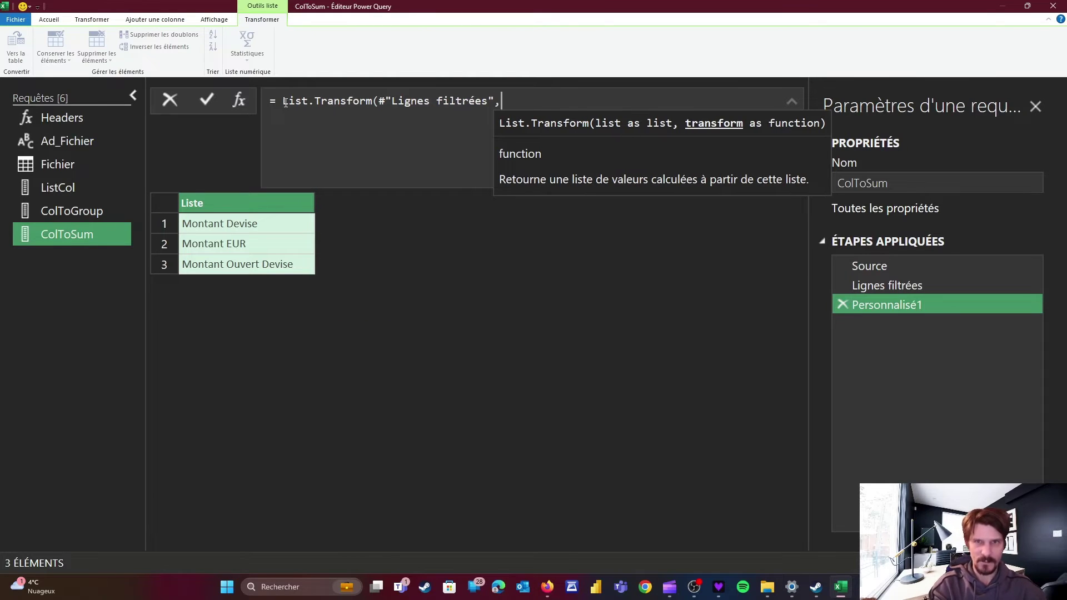
Step: Complete the List.Transform formula on a new line with each {_}) and preview the first resulting list
key("shift+Return")
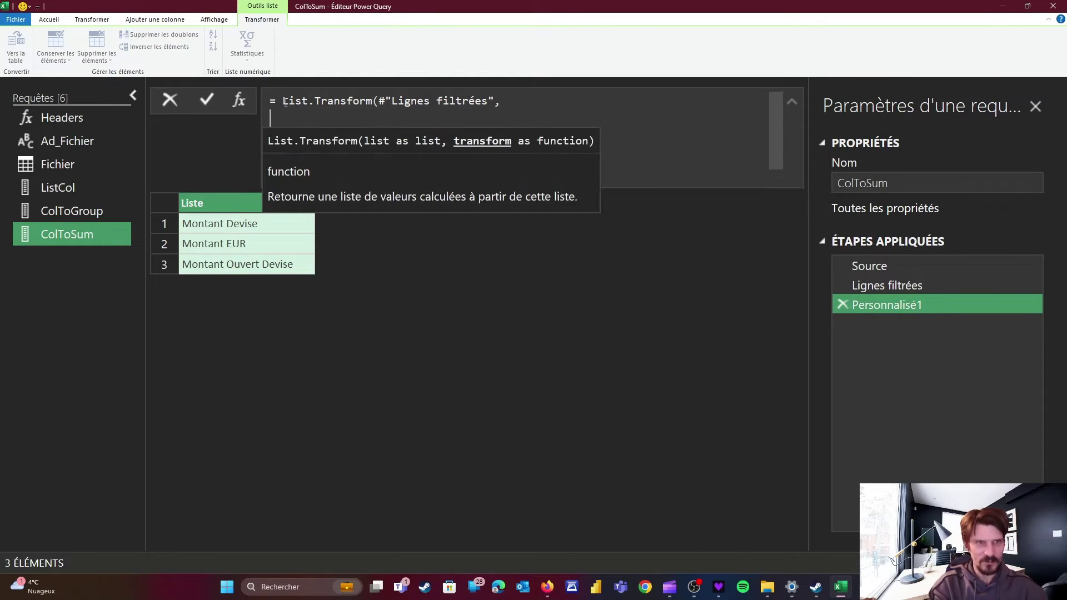
type("each")
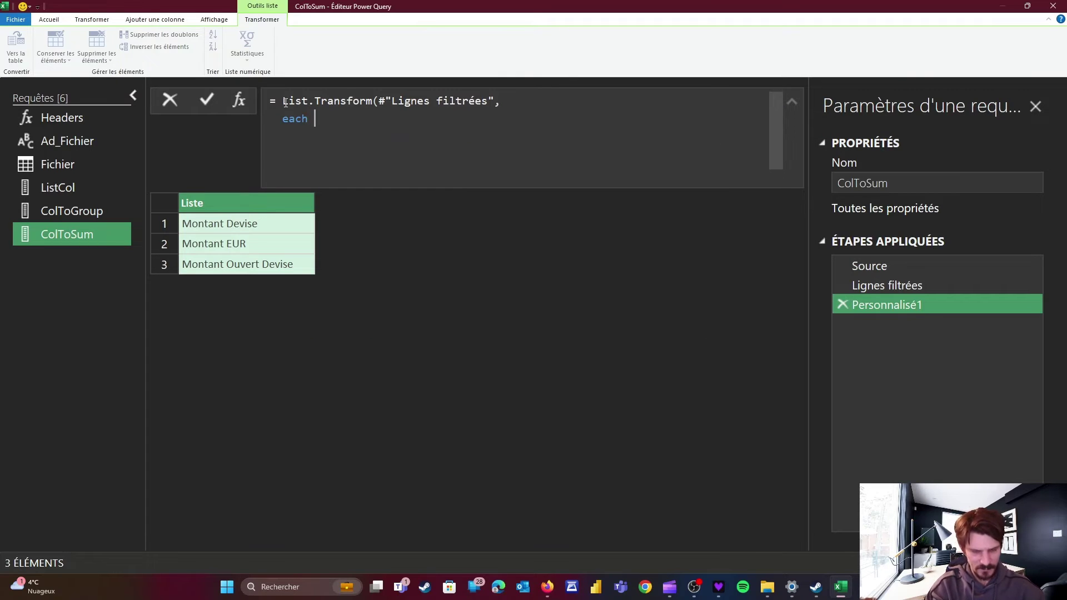
type(" {_")
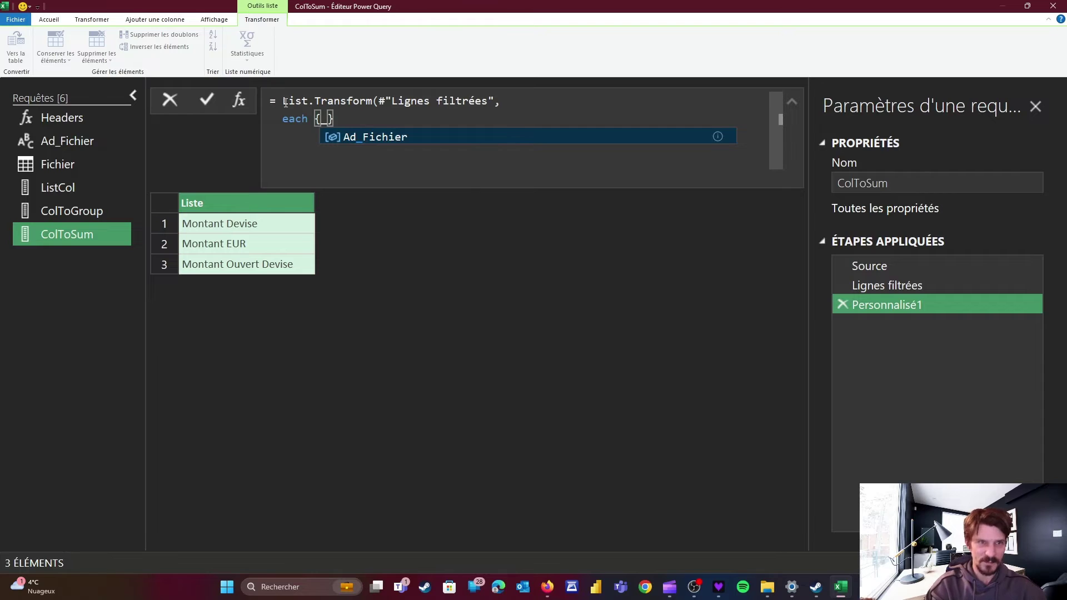
type("})")
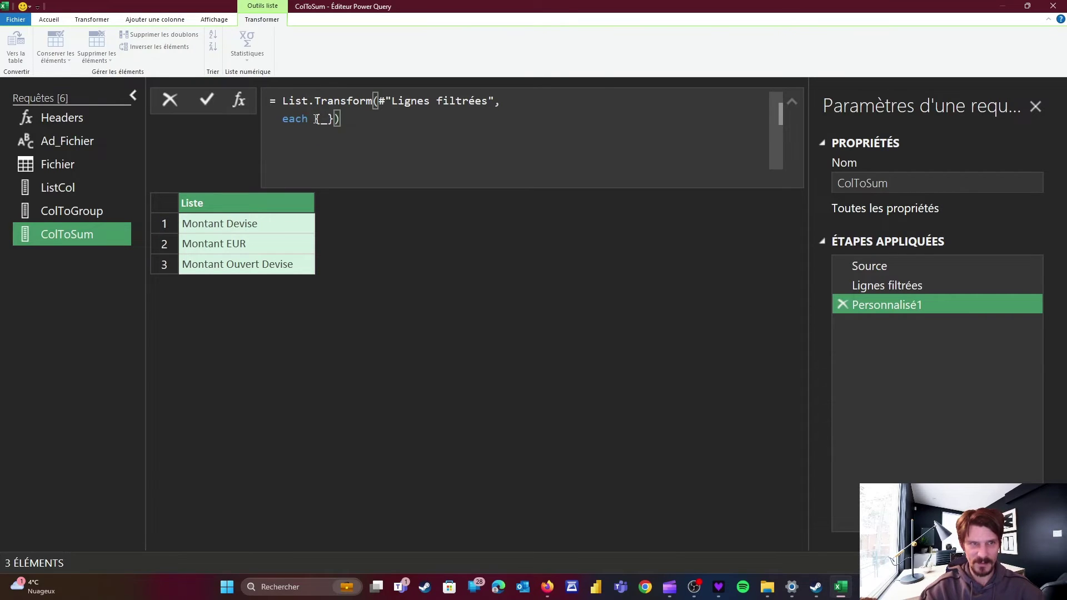
double_click(324, 120)
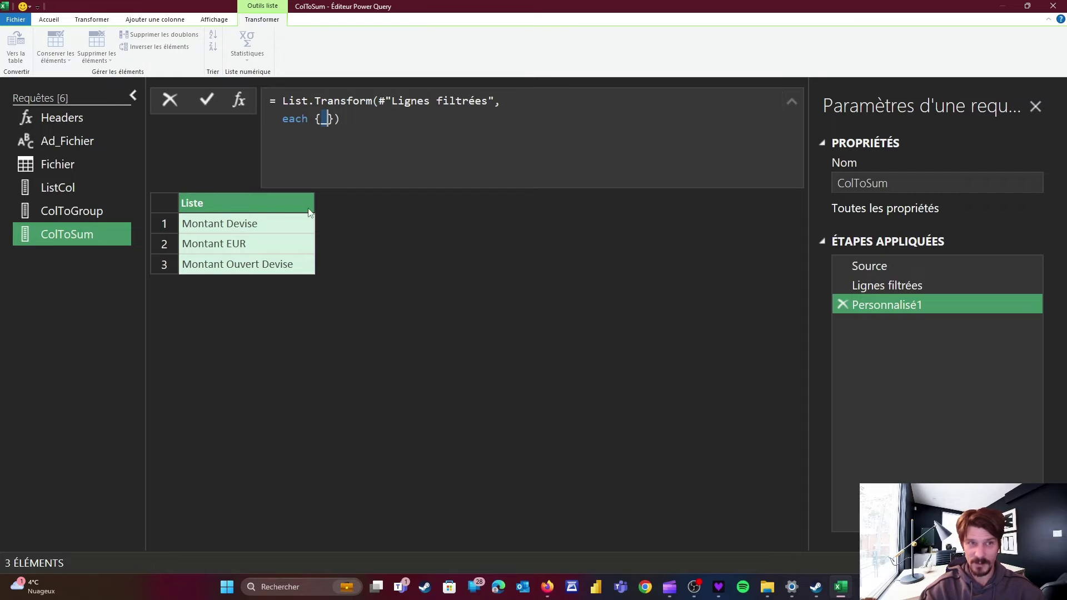
key("Return")
left_click(238, 225)
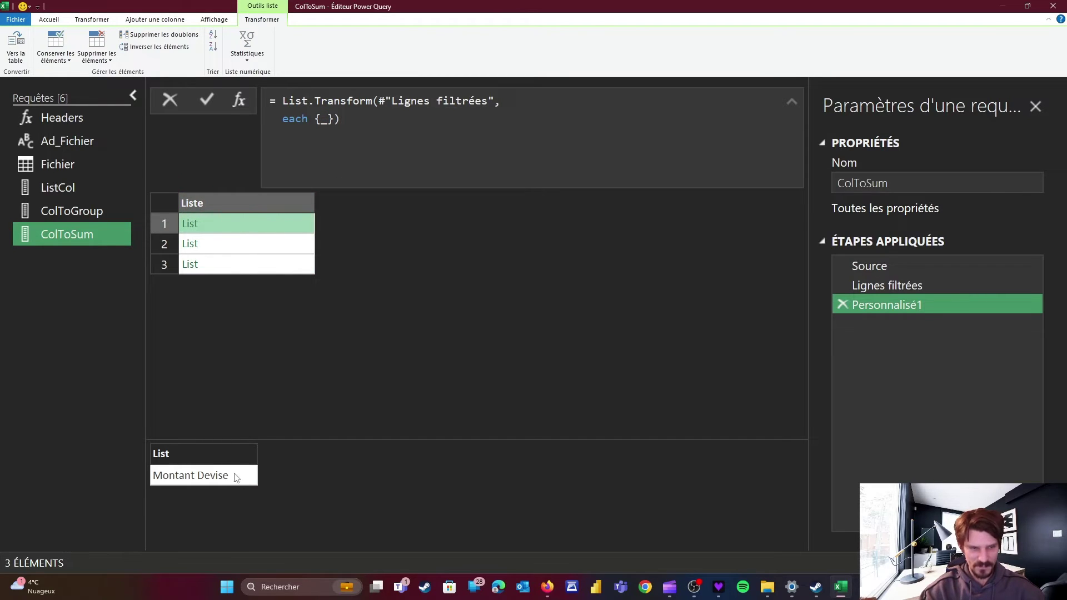
Step: Remove the braces around the underscore so that the List.Transform function reads each _
left_click(316, 119)
left_click(332, 120)
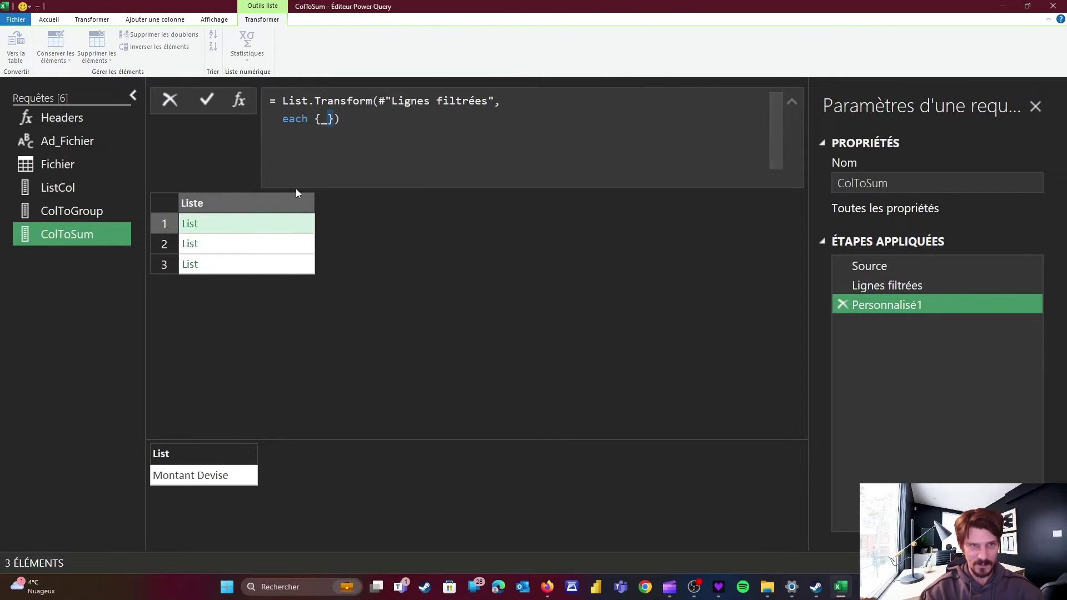
key("BackSpace")
key("Left")
key("BackSpace")
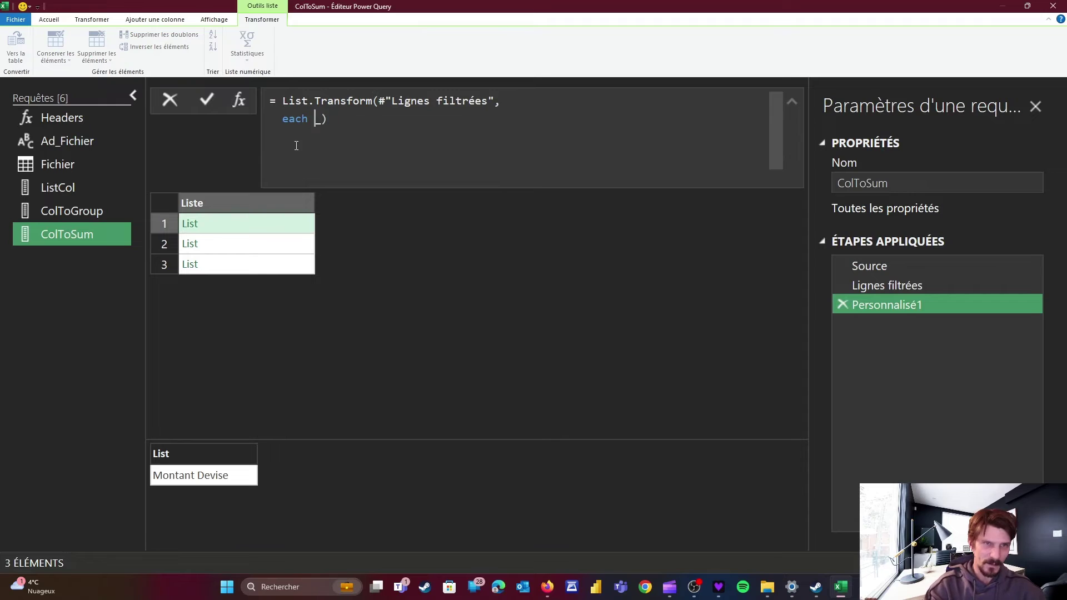
key("Return")
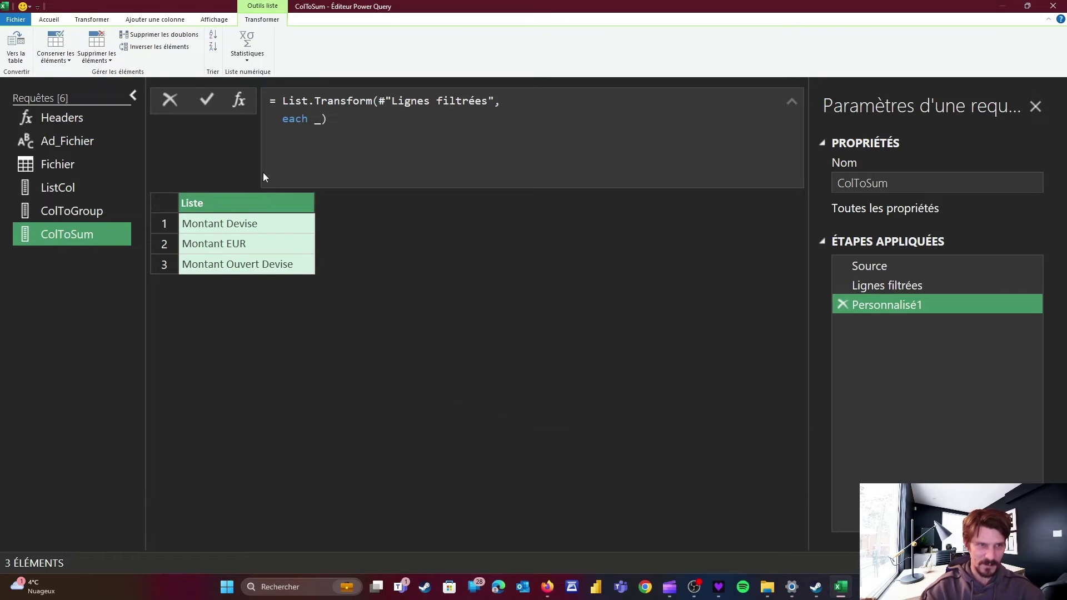
Step: Put the braces back around the underscore in the List.Transform formula and preview the first list
left_click(315, 119)
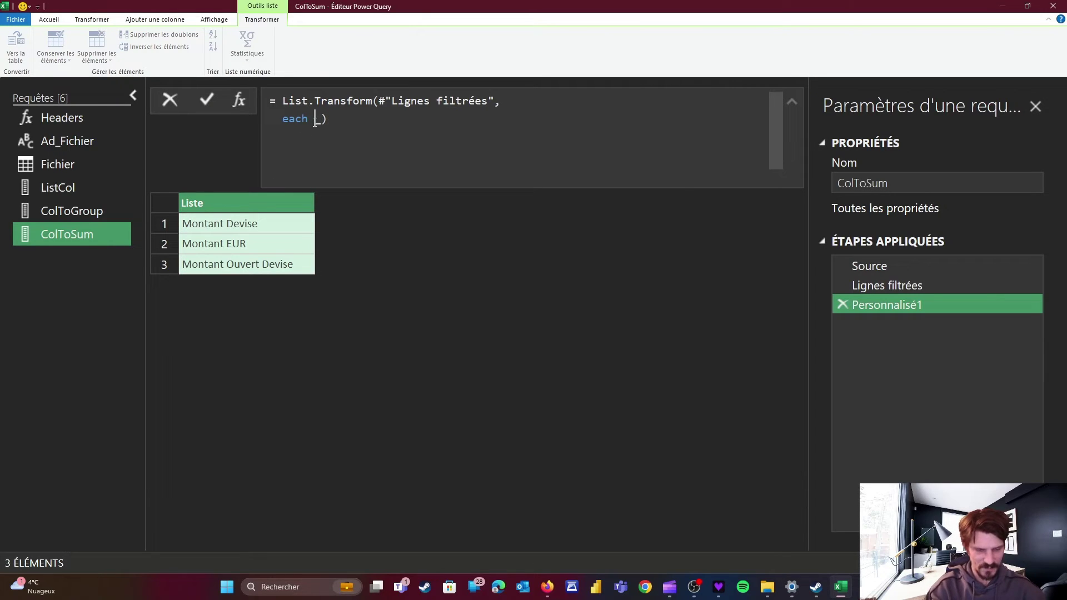
type("{")
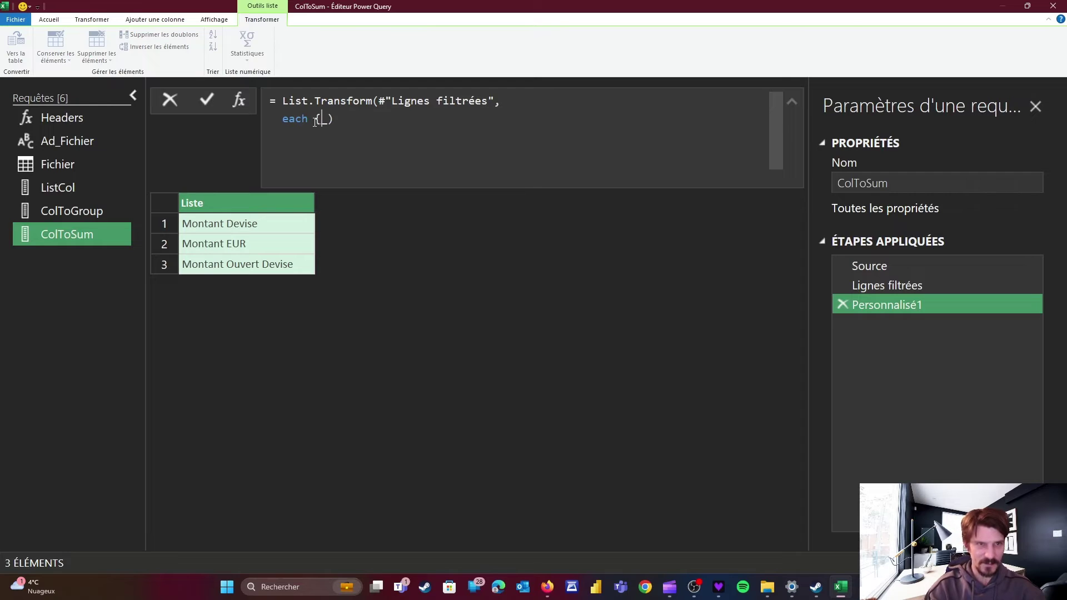
key("Right")
type("}")
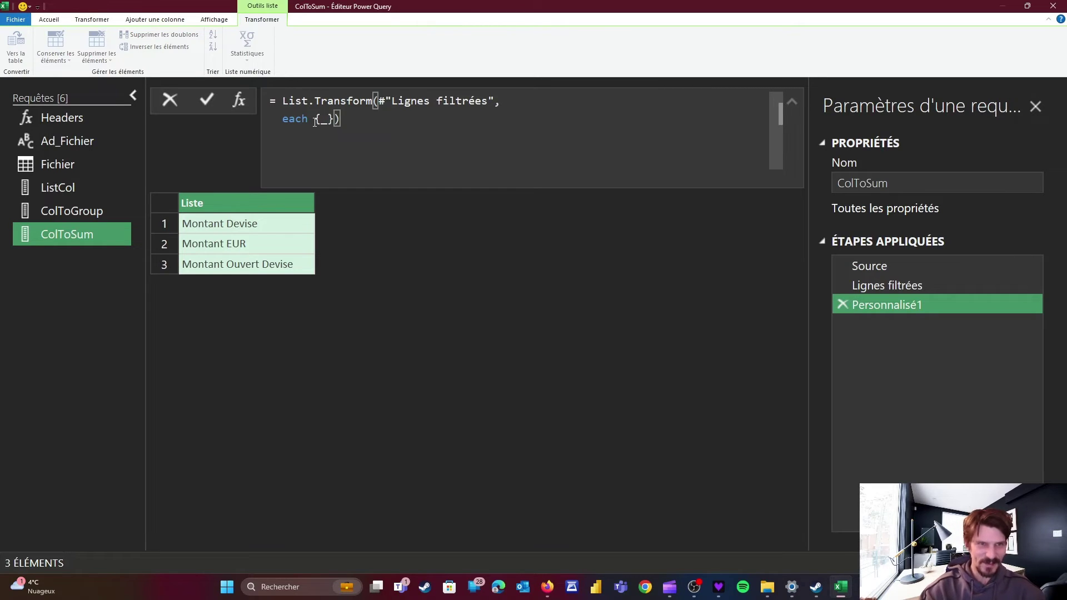
key("Return")
left_click(215, 220)
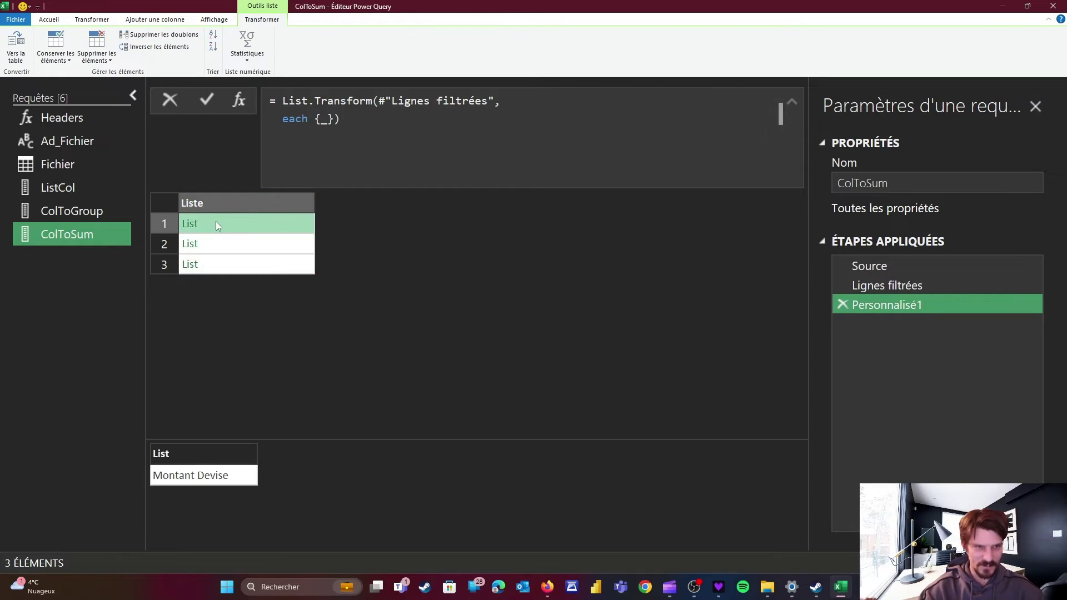
Step: Add a second underscore inside the braces, giving each {_, _}, and preview the first list
left_click(332, 122)
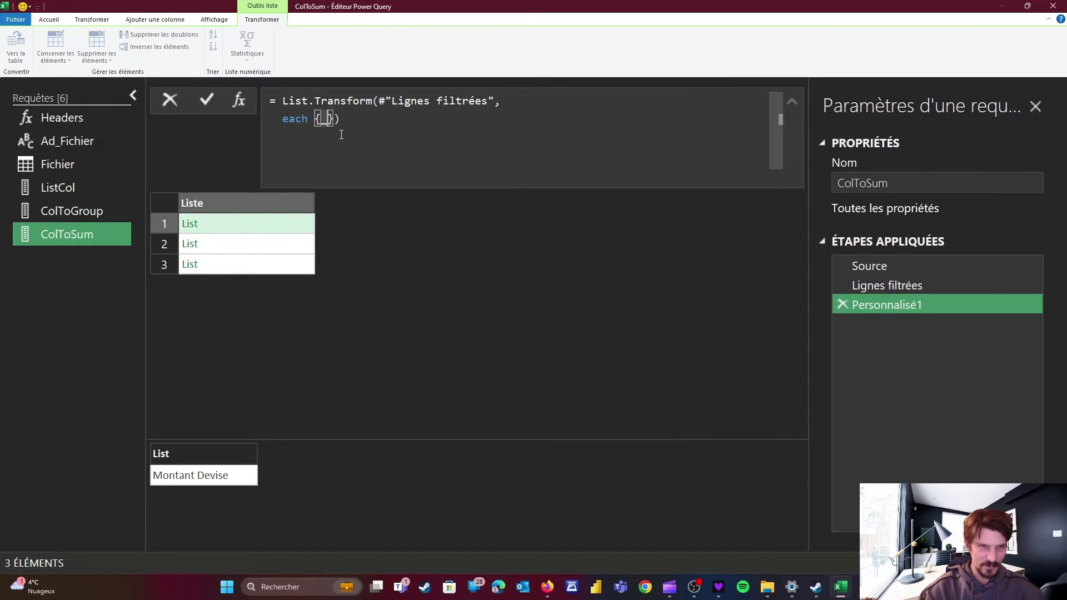
type(", _")
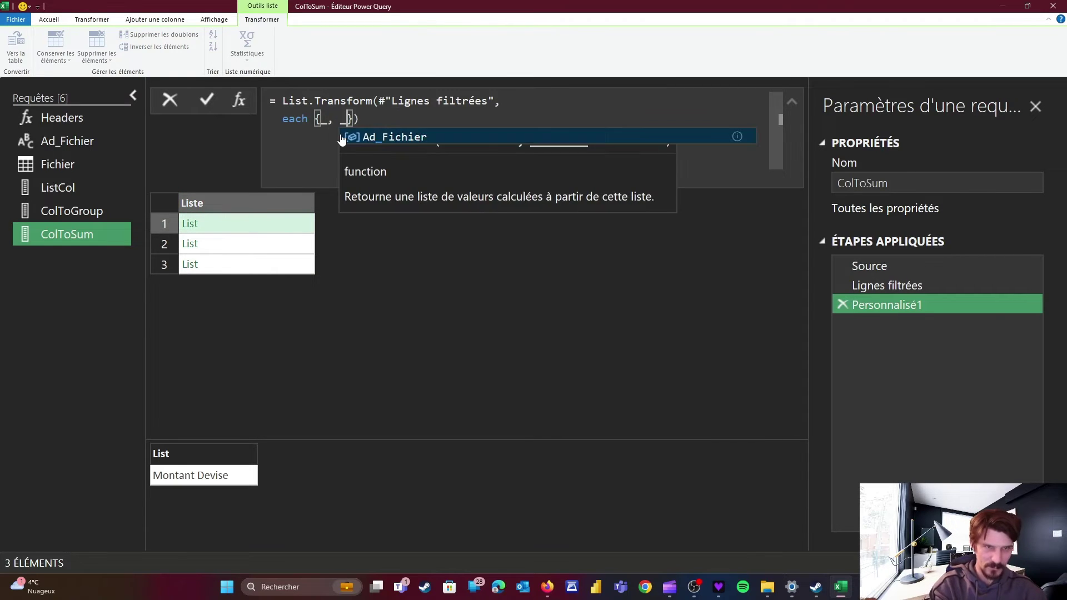
left_click(390, 254)
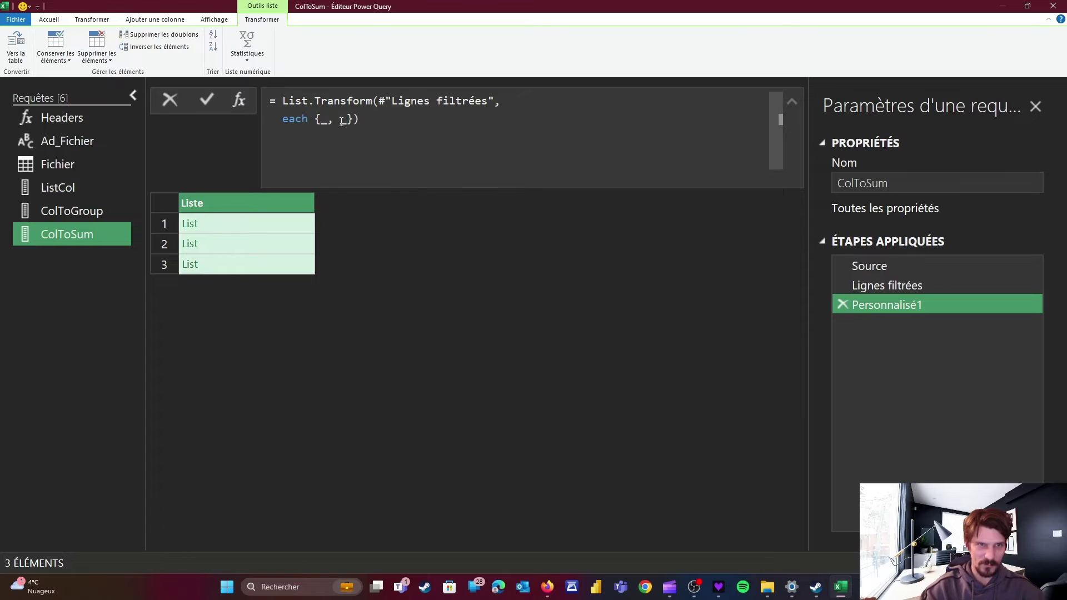
left_click(258, 228)
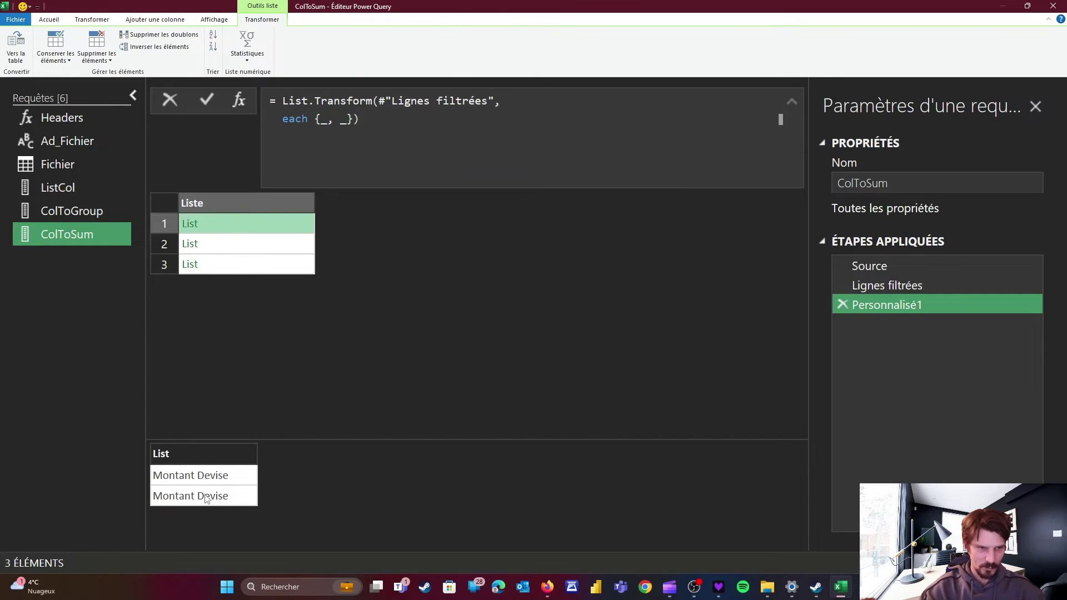
Step: Turn the second list element, on its own line, into the function (x)=> Table.Column(x, _
left_click(342, 122)
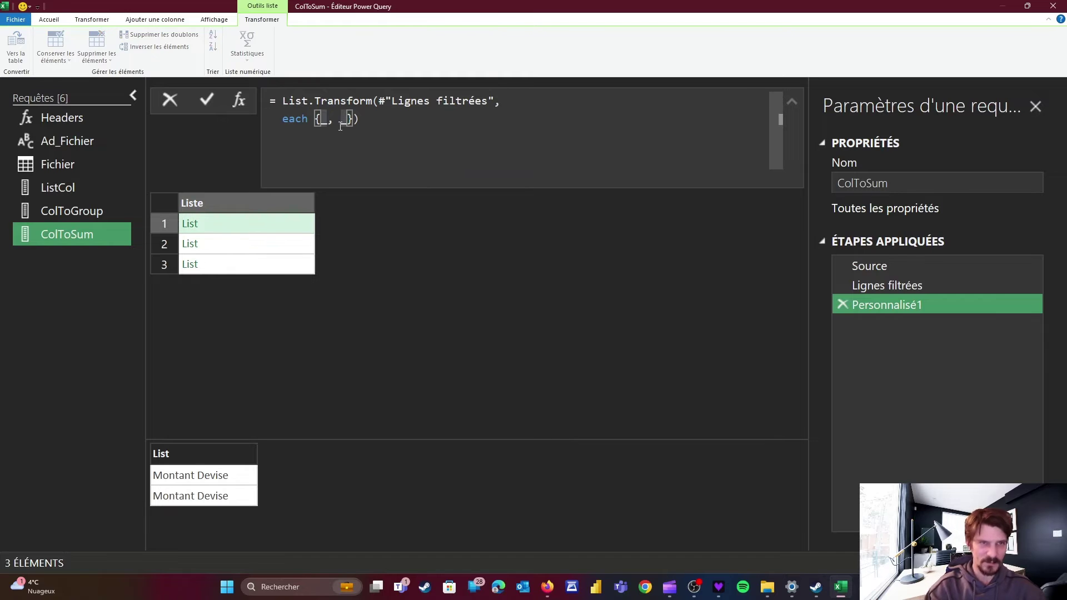
key("shift+Return")
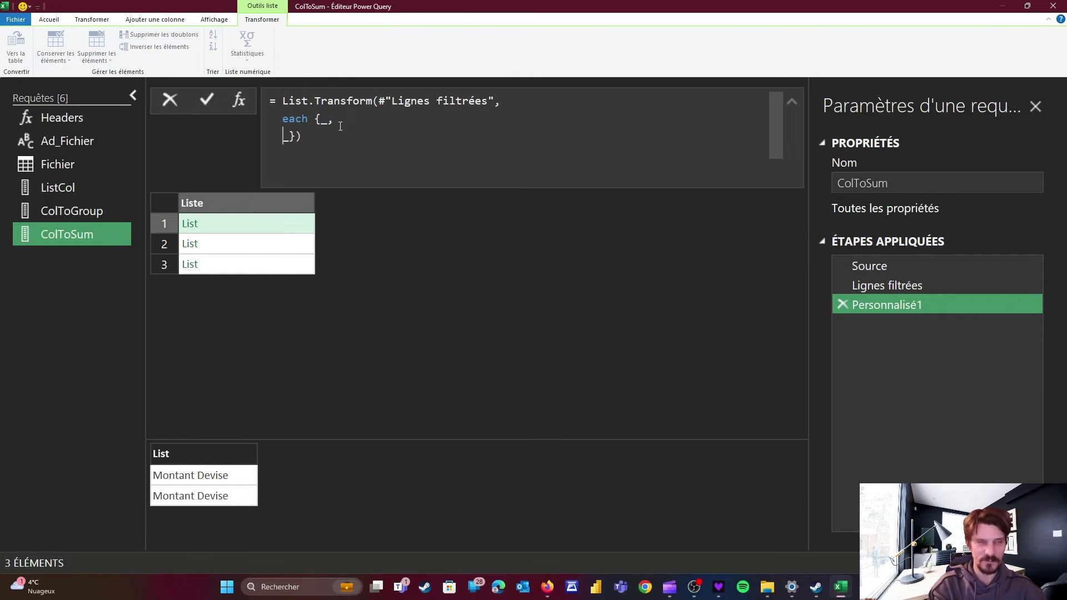
type("(x)>=")
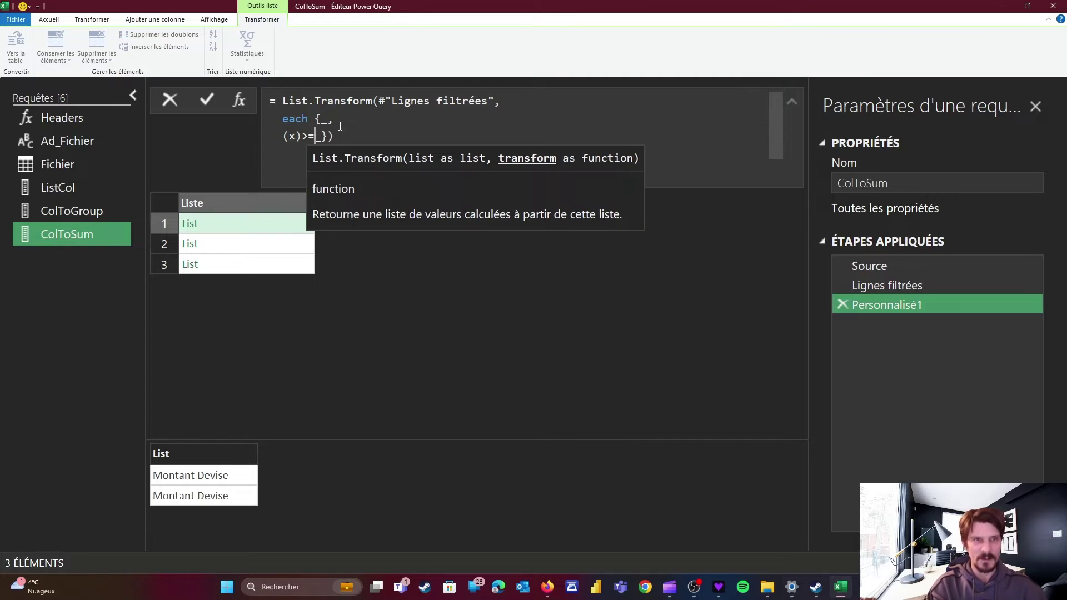
key("BackSpace")
type("=>")
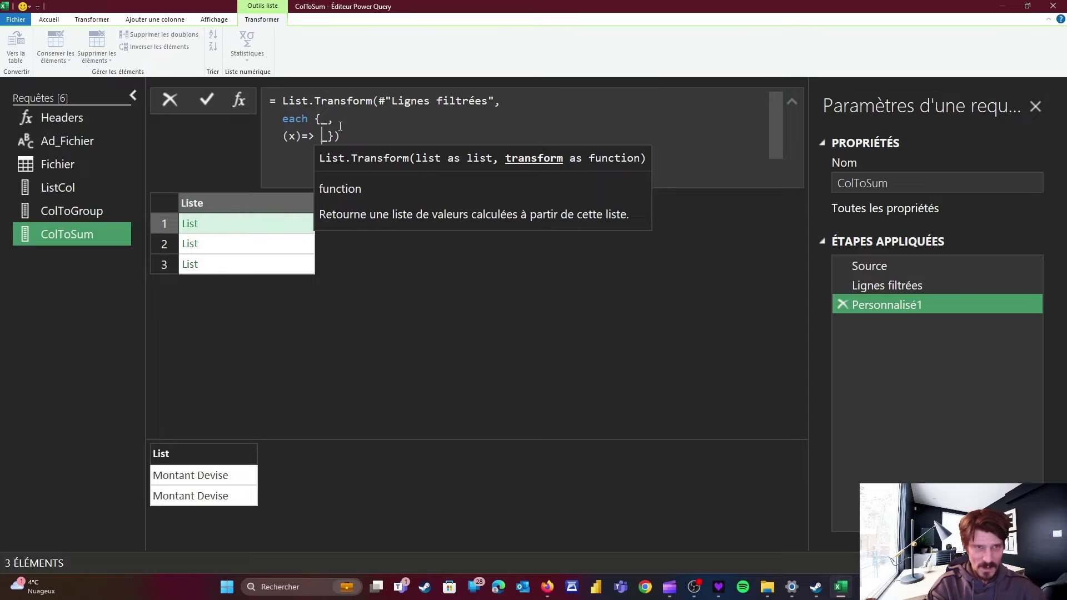
type(" Table.Column(")
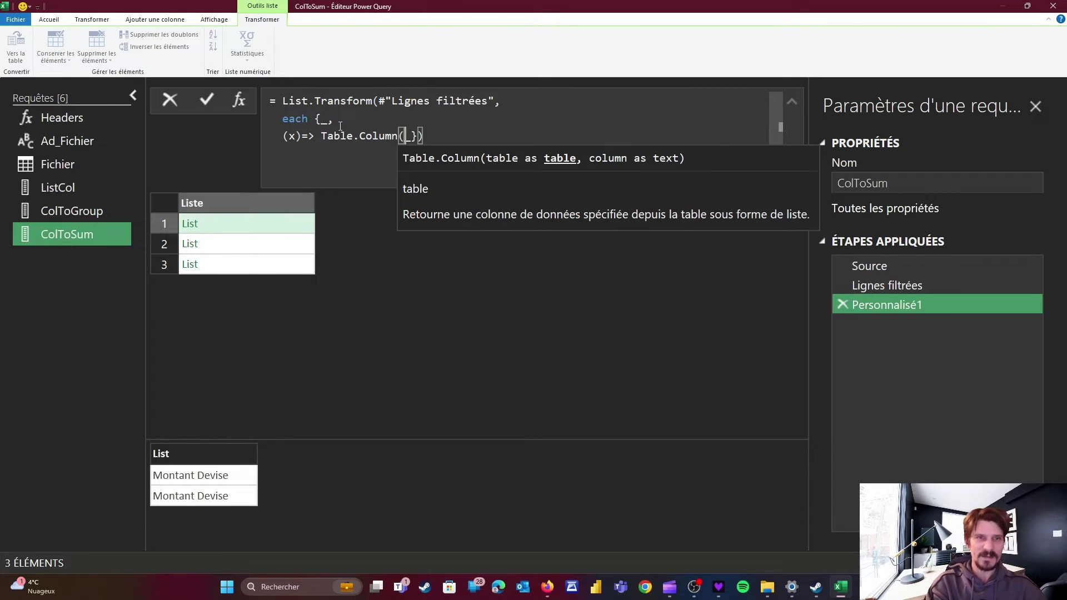
type("x, ")
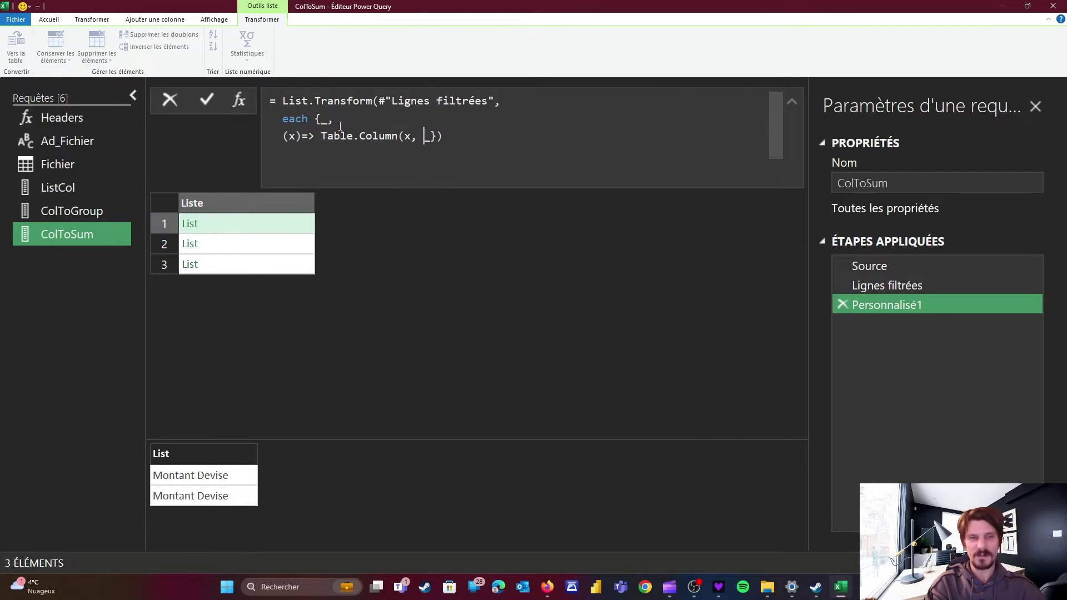
type("_")
Step: Insert List.Sum( in front of Table.Column in the (x)=> function
key("shift+Left")
key("Left")
key("Left")
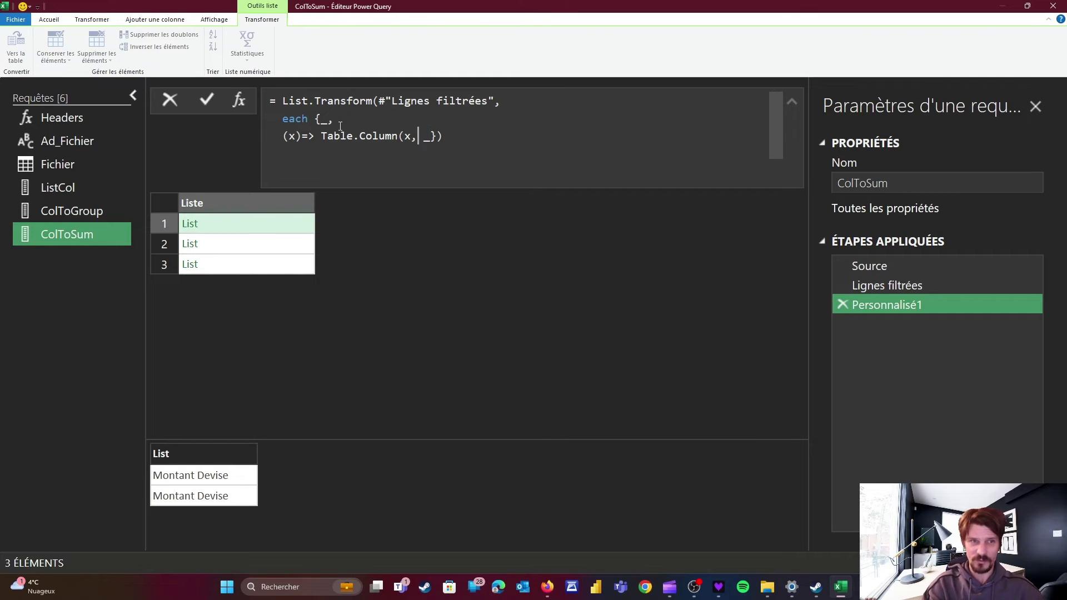
key("Left")
key("Left")
key("Left")
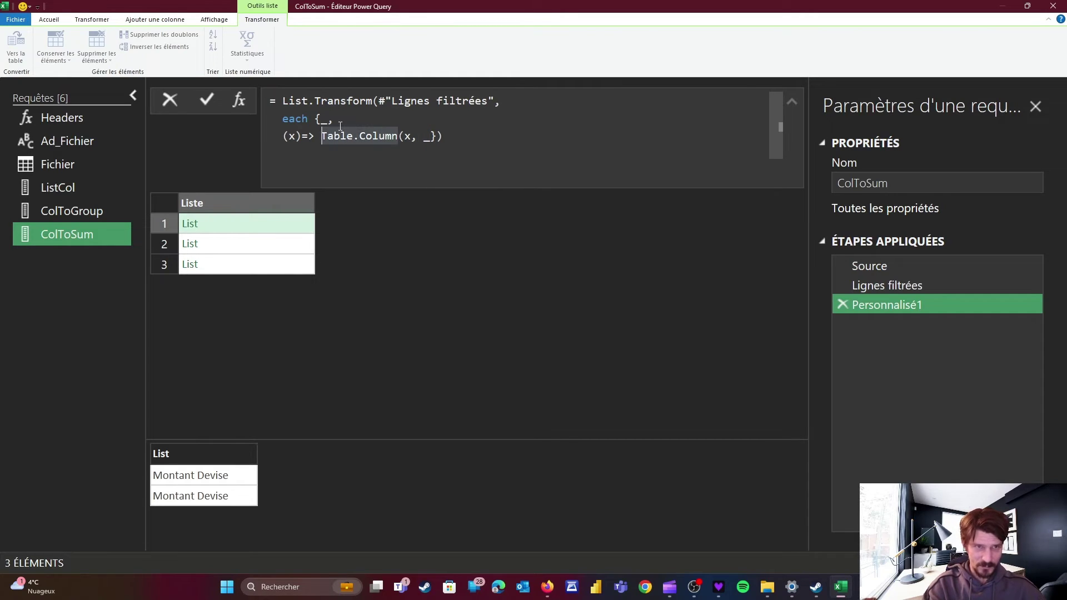
key("ctrl+Left")
key("ctrl+Left")
type("List.Su")
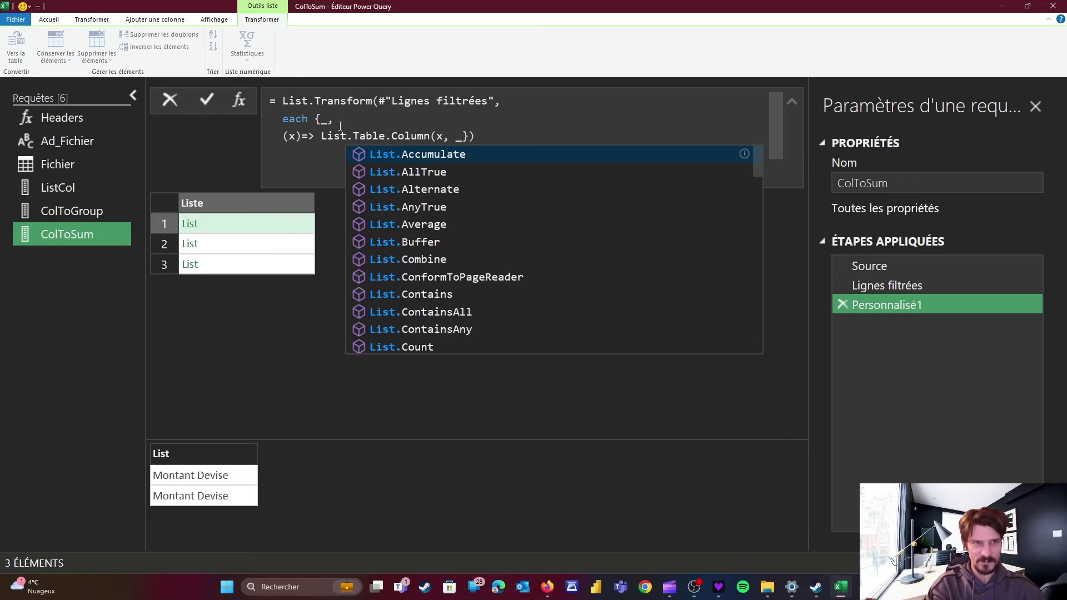
type("m(")
Step: Add a closing parenthesis after the underscore in Table.Column and another at the end of the formula, and apply it
key("Right")
key("Right")
key("Right")
key("Right")
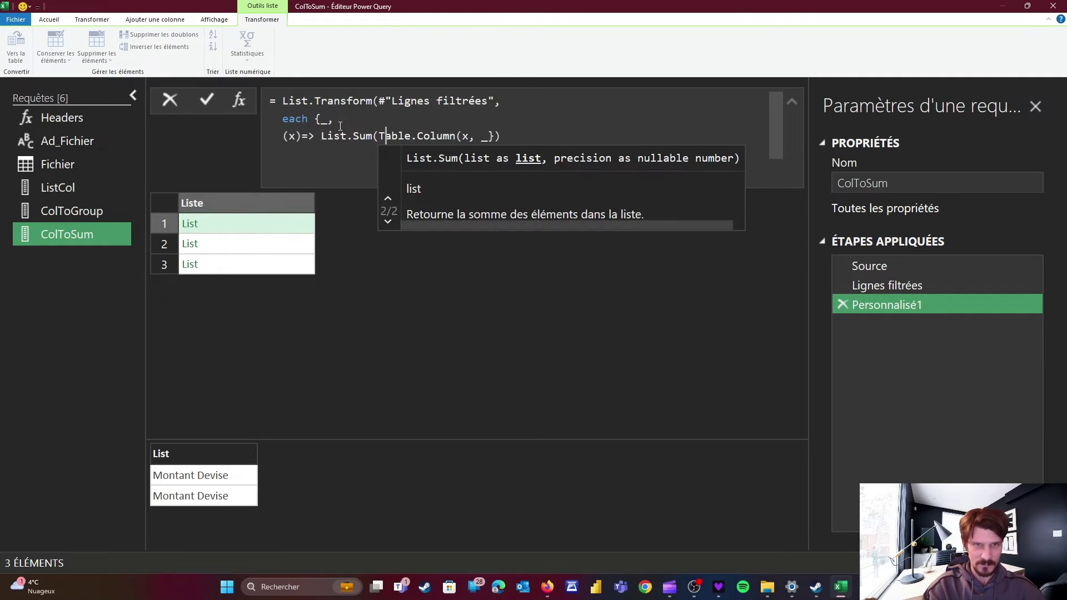
key("Right")
key("Right")
key("Right")
key("Right")
key("Right")
key("Right")
key("Right")
key("Right")
key("Right")
key("Right")
key("Right")
key("Right")
key("Right")
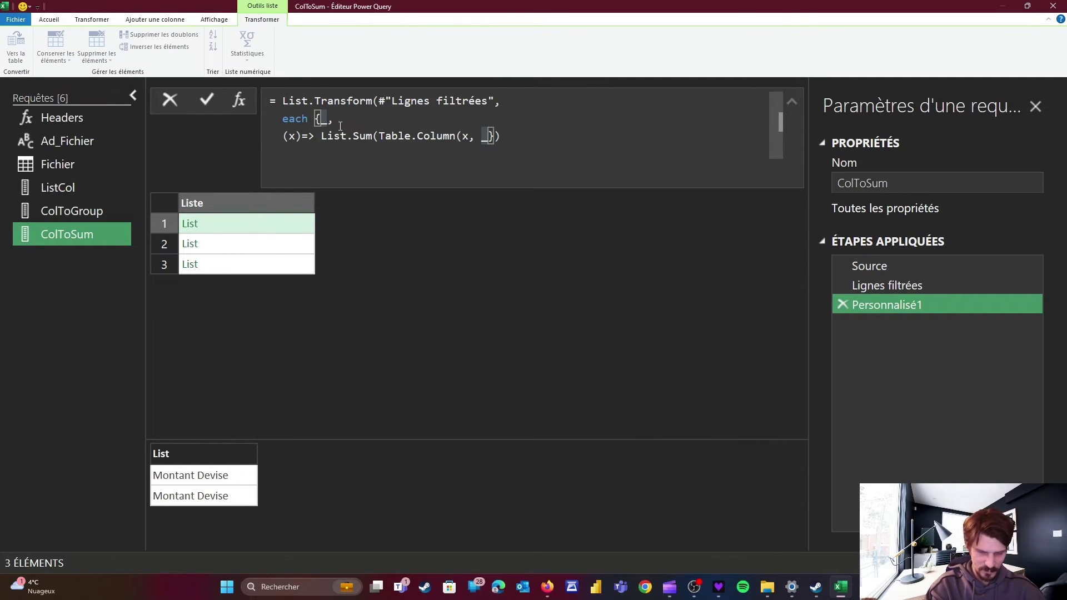
type(")")
key("Right")
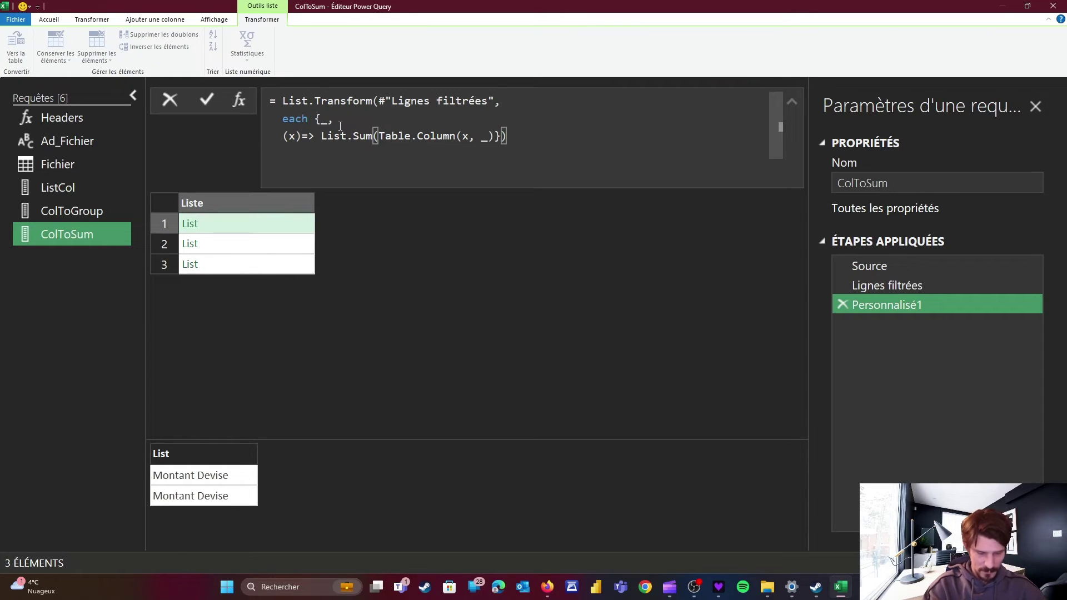
type(")")
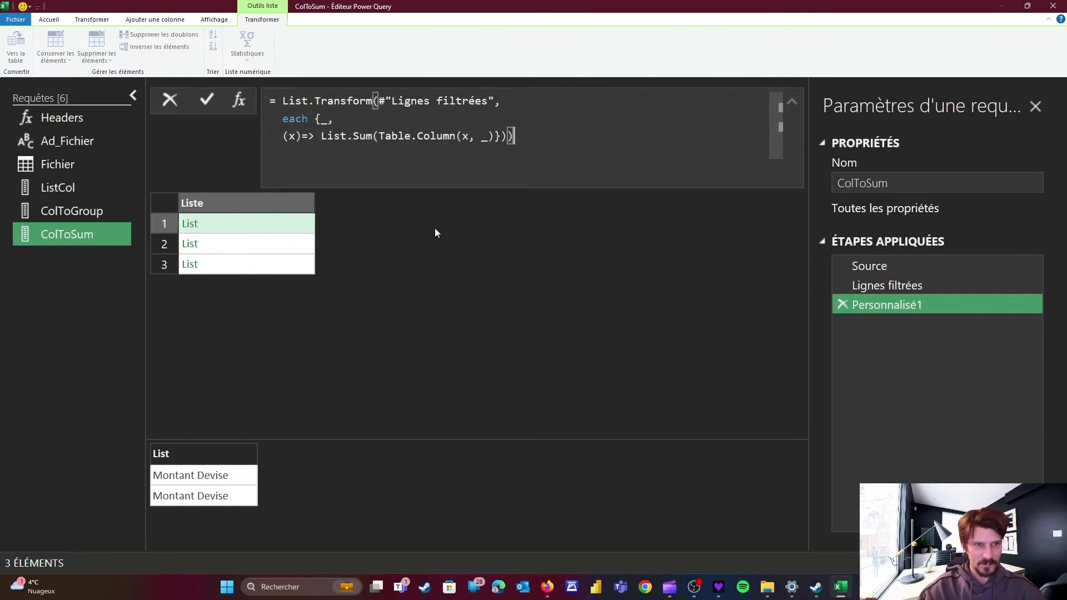
key("Return")
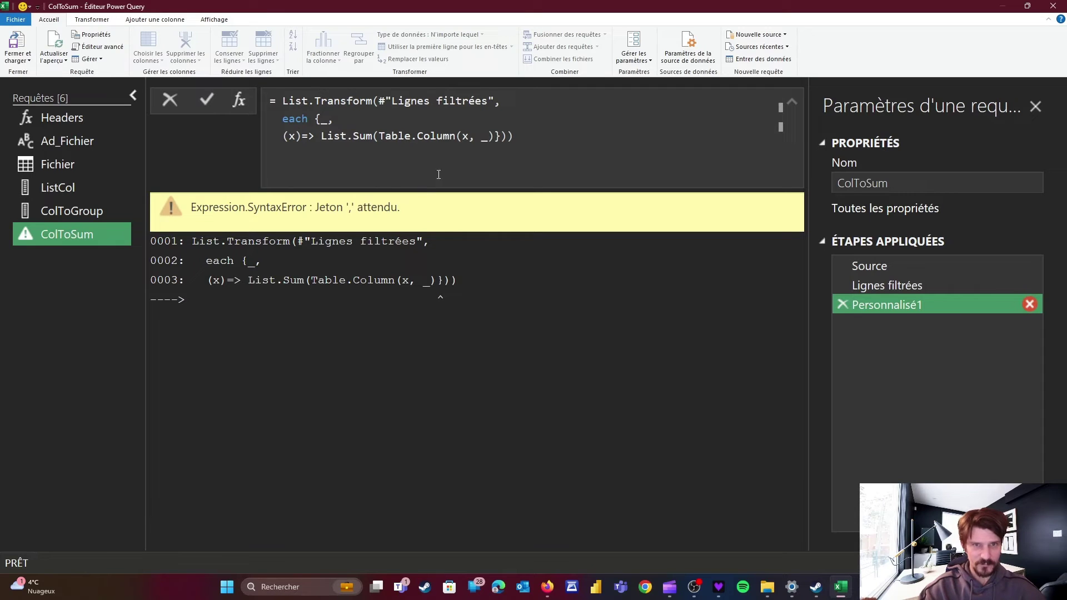
Step: Correct the closing brackets so the function reads (x)=> List.Sum(Table.Column(x, _)) before the closing brace, and preview the first list in an enlarged preview area
left_click(494, 136)
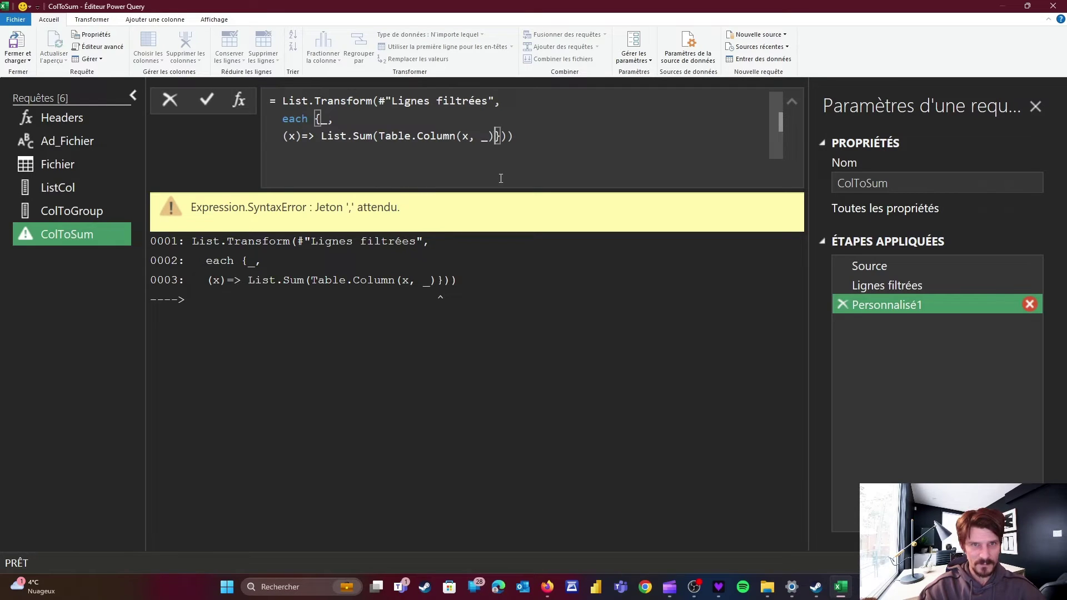
key("BackSpace")
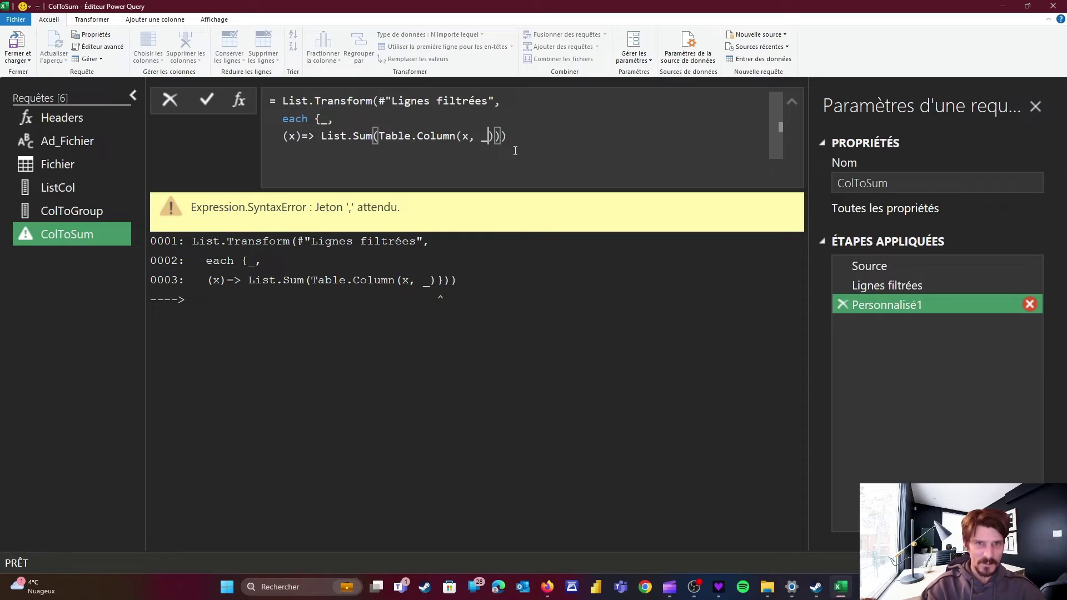
key("Right")
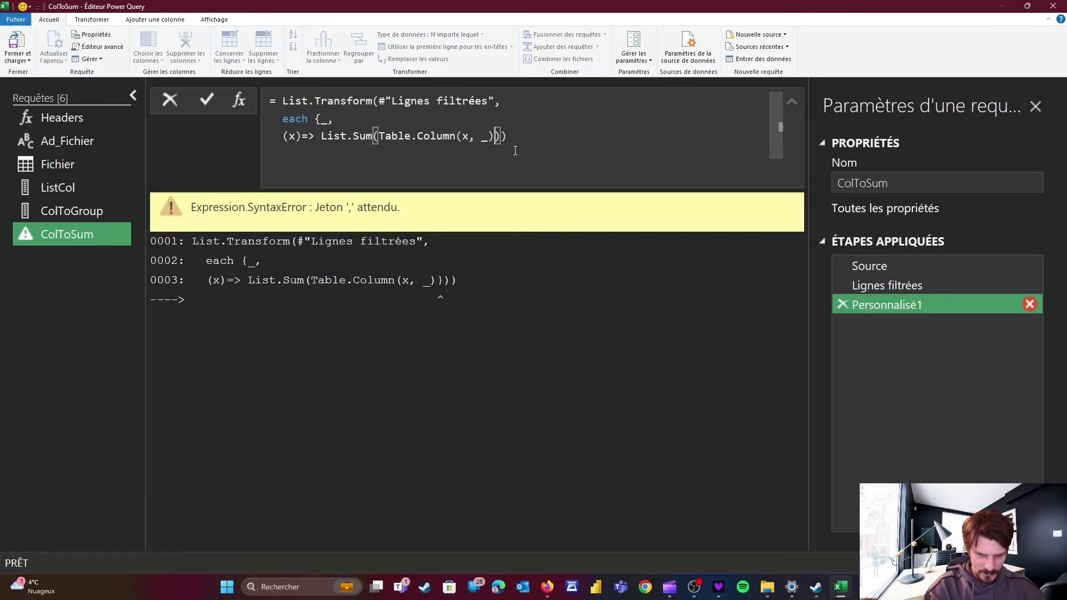
type("}")
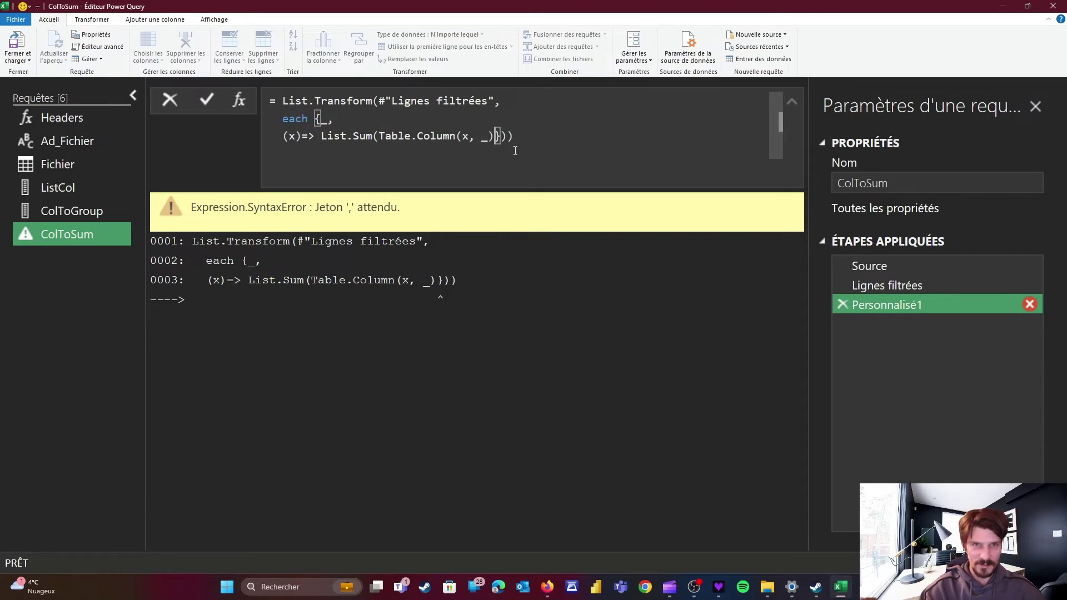
key("Left")
type(")")
key("Right")
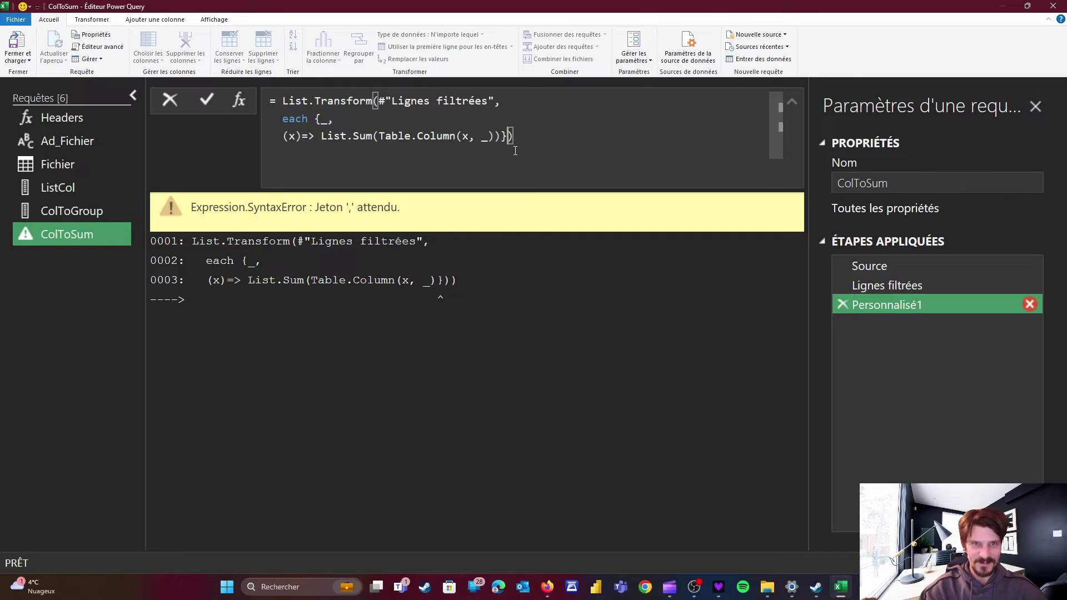
key("Return")
left_click(284, 224)
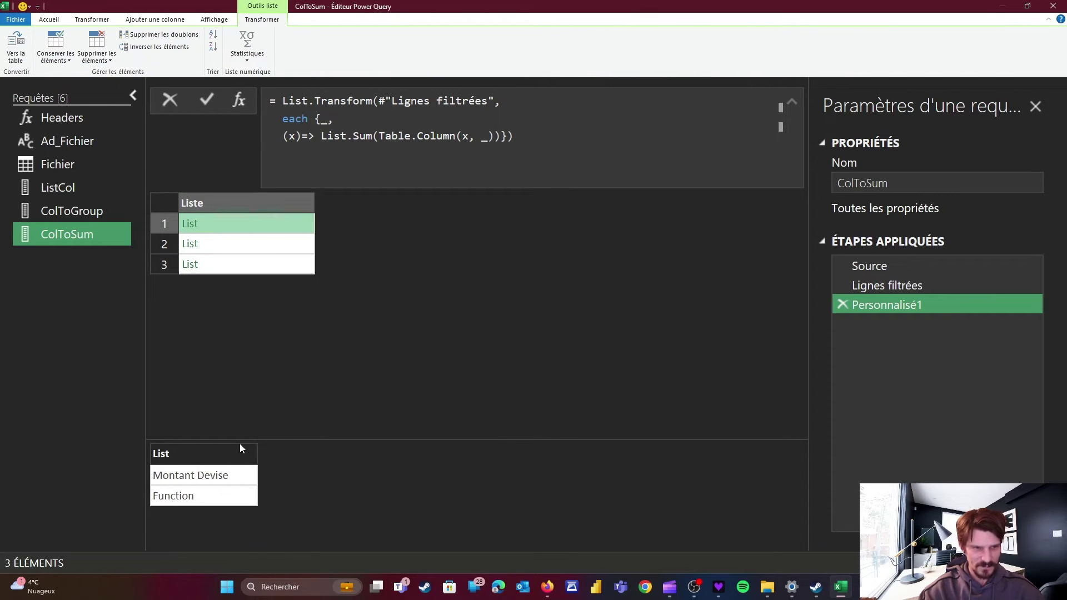
left_click_drag(265, 442, 266, 343)
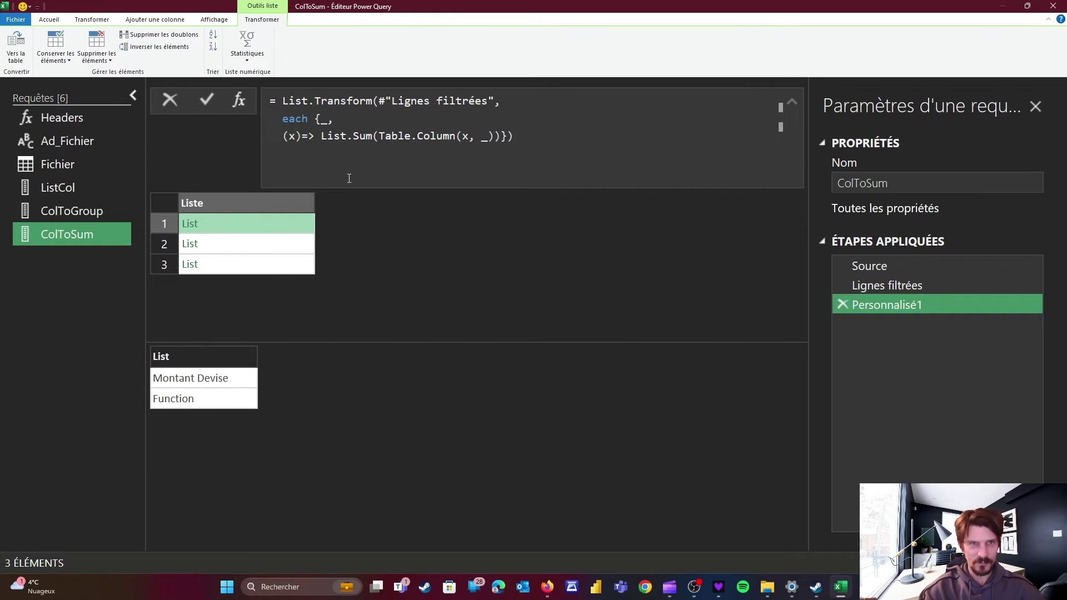
left_click_drag(322, 136, 500, 137)
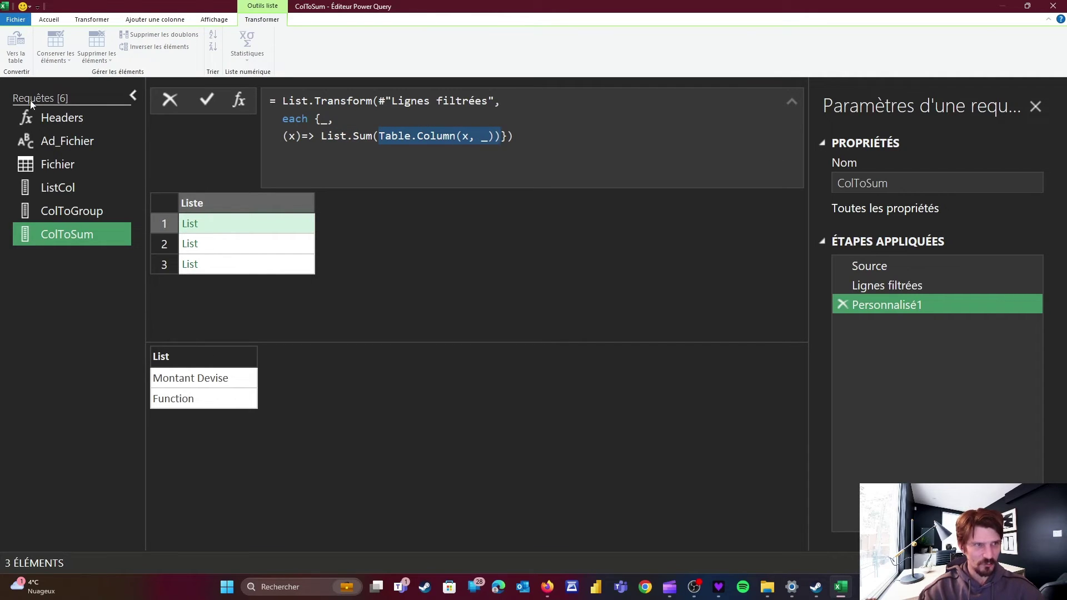
Step: In the Fichier query's Table.Group formula, replace the whole Nombre aggregation list with ColToSum and apply it
left_click(55, 162)
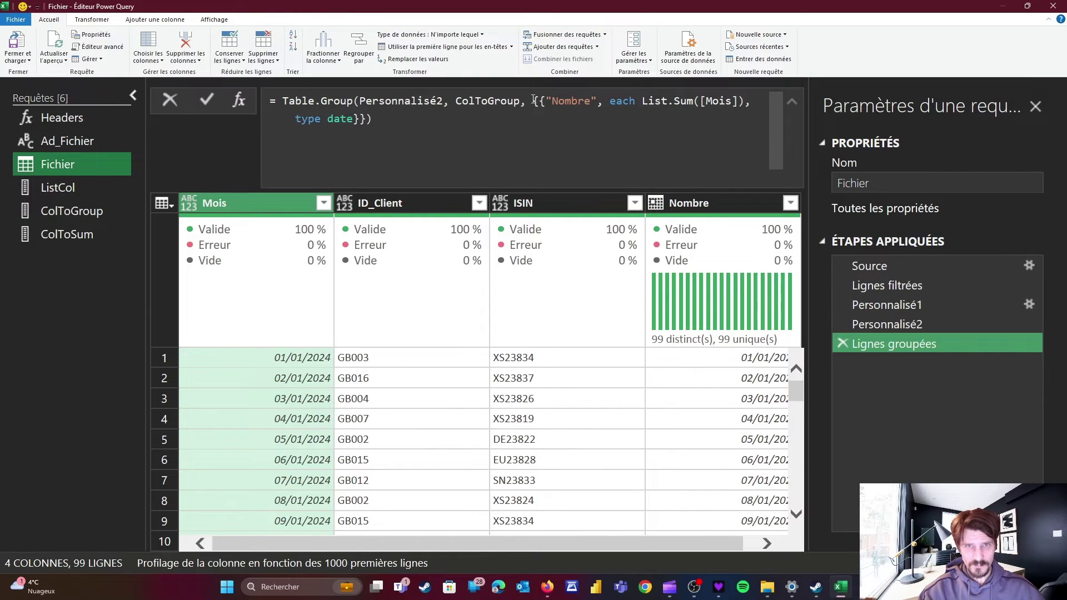
left_click_drag(533, 100, 365, 118)
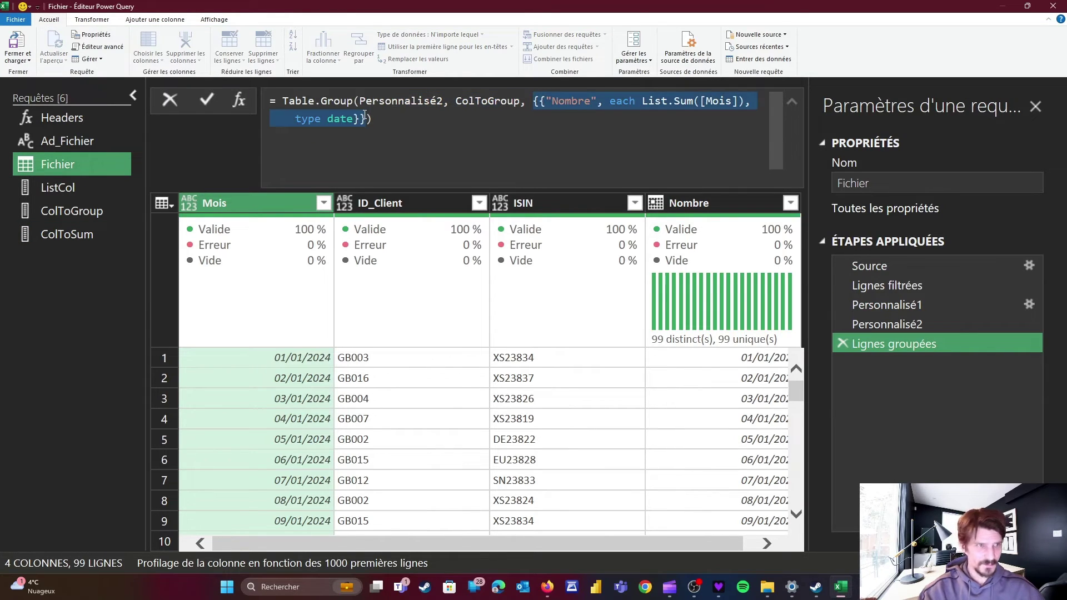
type("ColToGroup, Co")
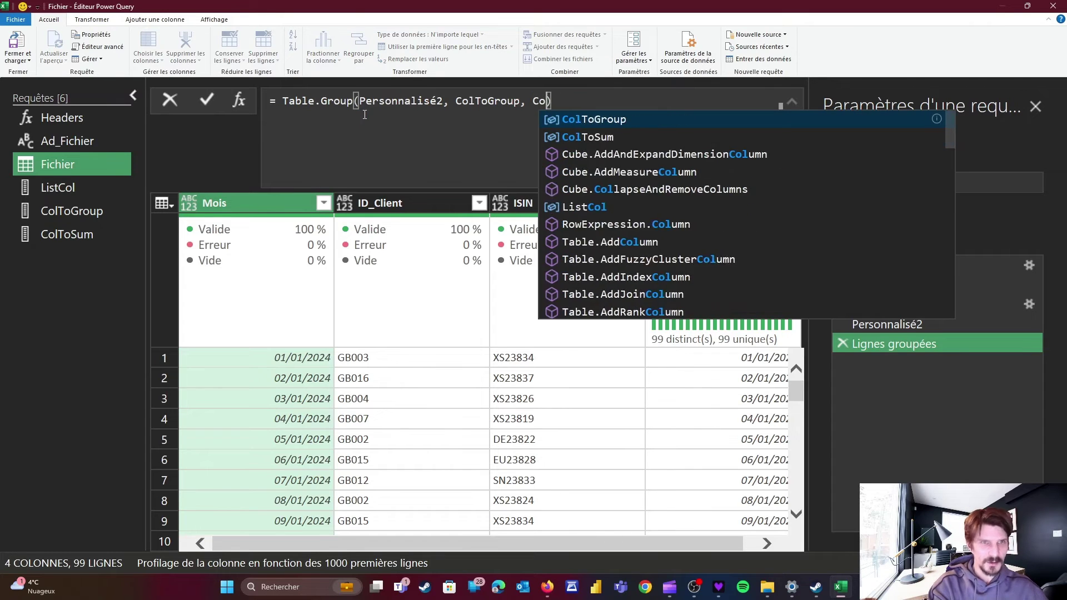
type("lToSum")
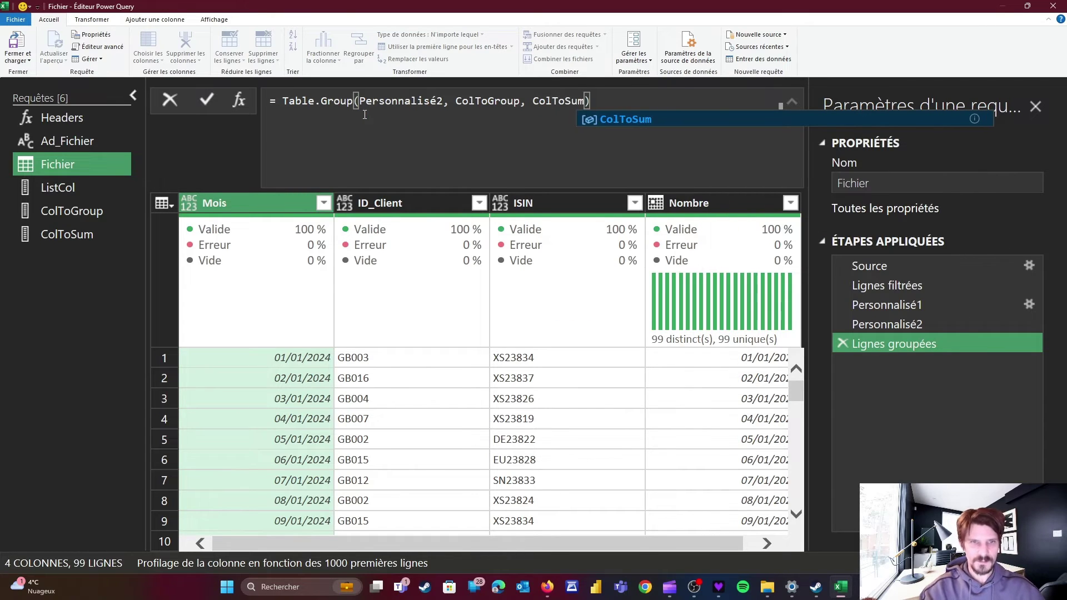
key("Return")
left_click_drag(505, 544, 518, 490)
Step: In the ColToSum query, add type number as a third list element after the List.Sum function and apply the formula
left_click(76, 235)
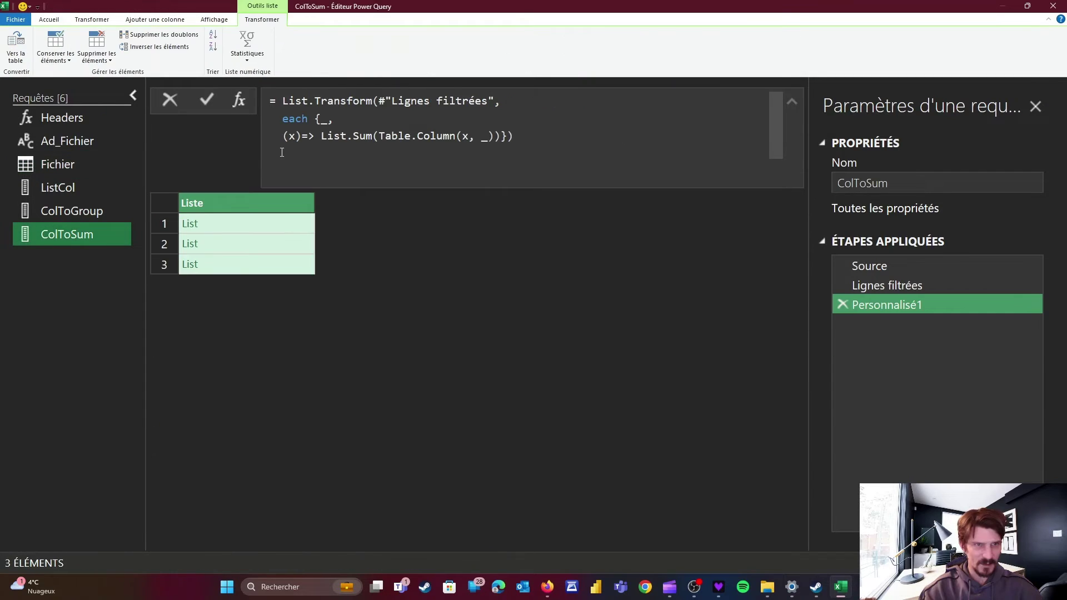
left_click(494, 136)
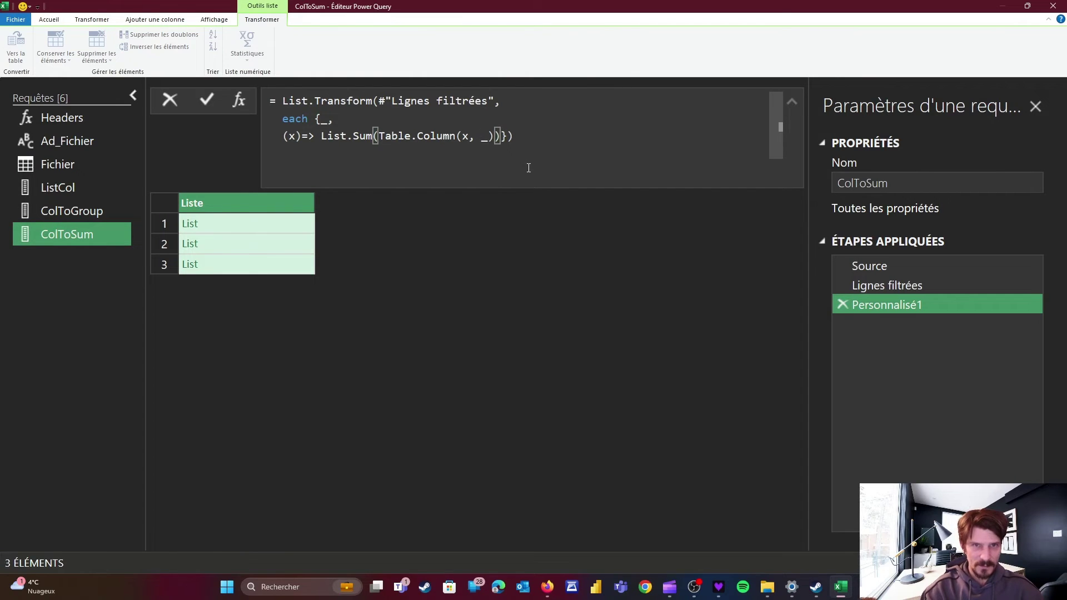
left_click(502, 136)
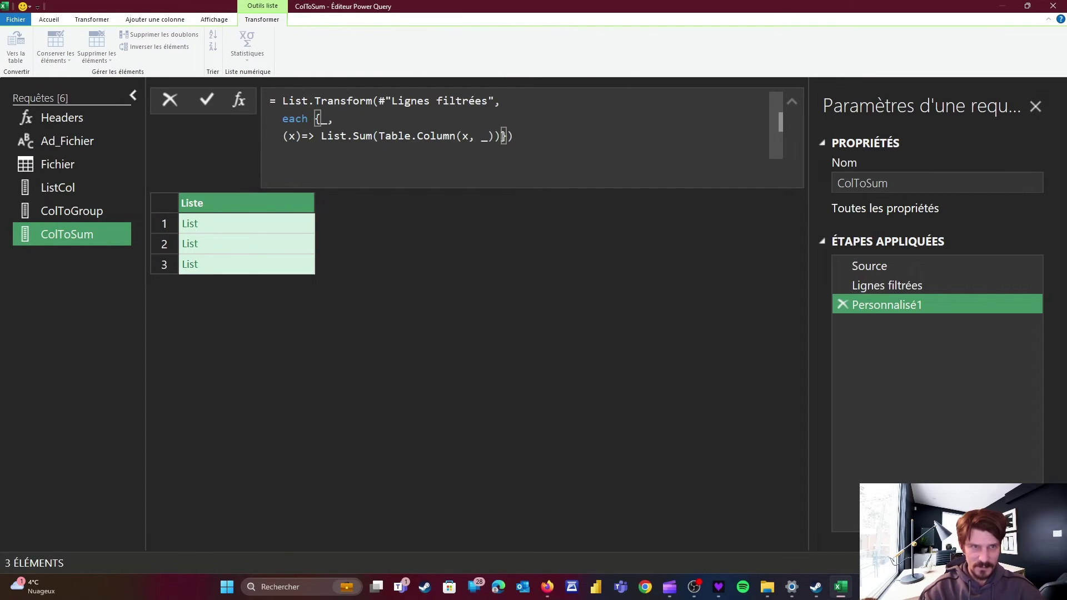
type(", type numb")
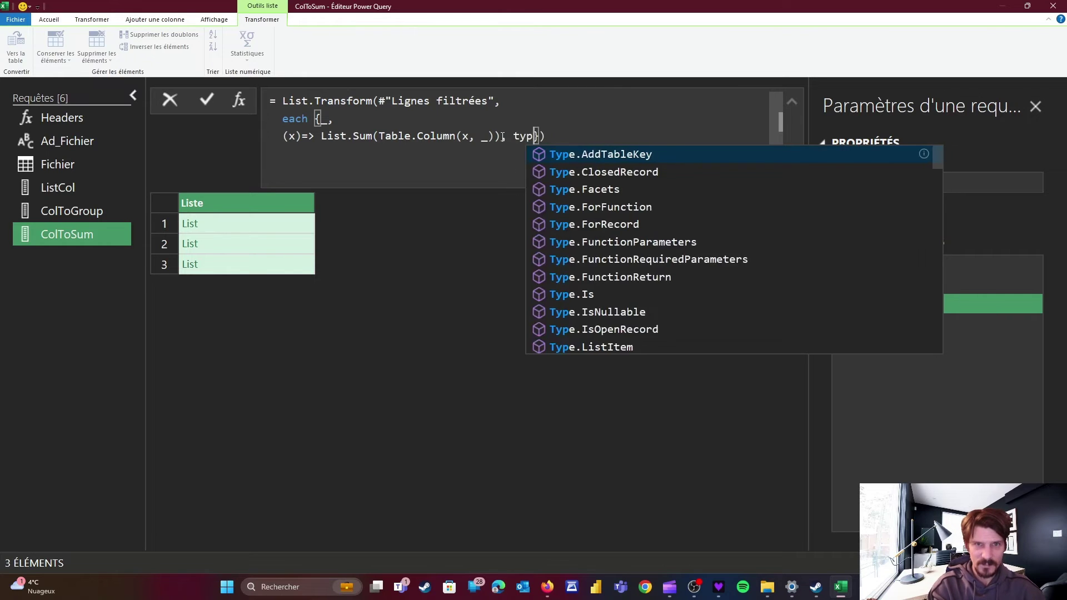
type("er")
left_click(447, 242)
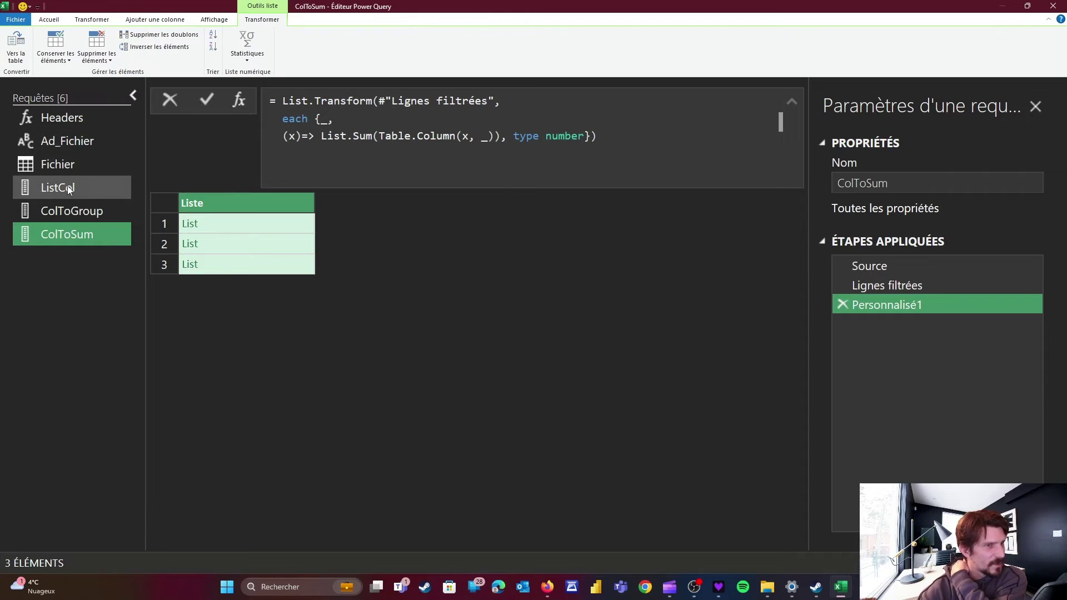
Step: Check the data types of the summed amount columns in the Fichier query
left_click(69, 164)
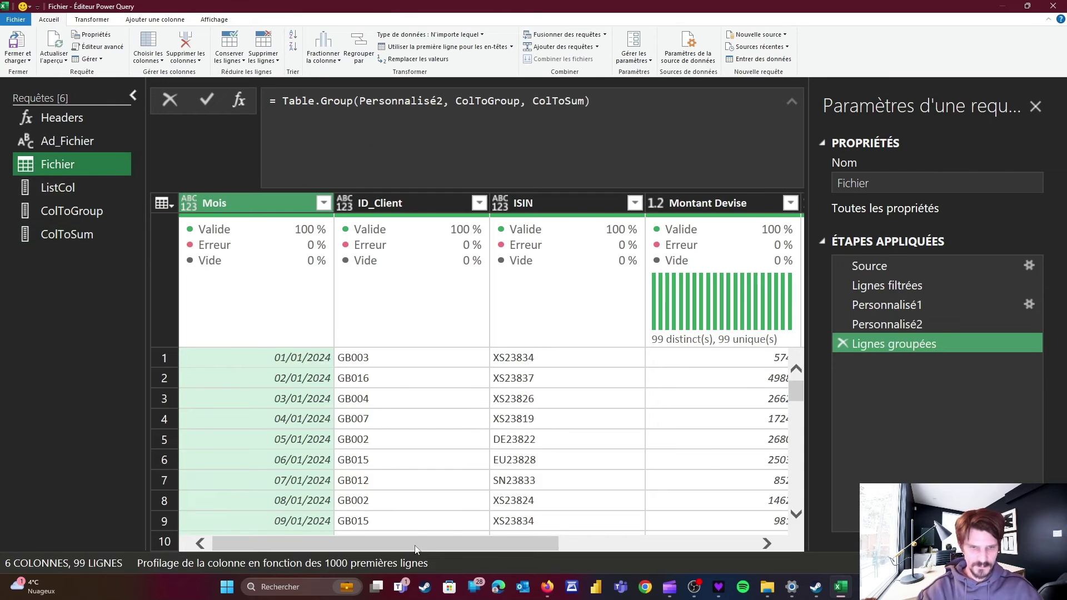
left_click_drag(416, 549, 710, 519)
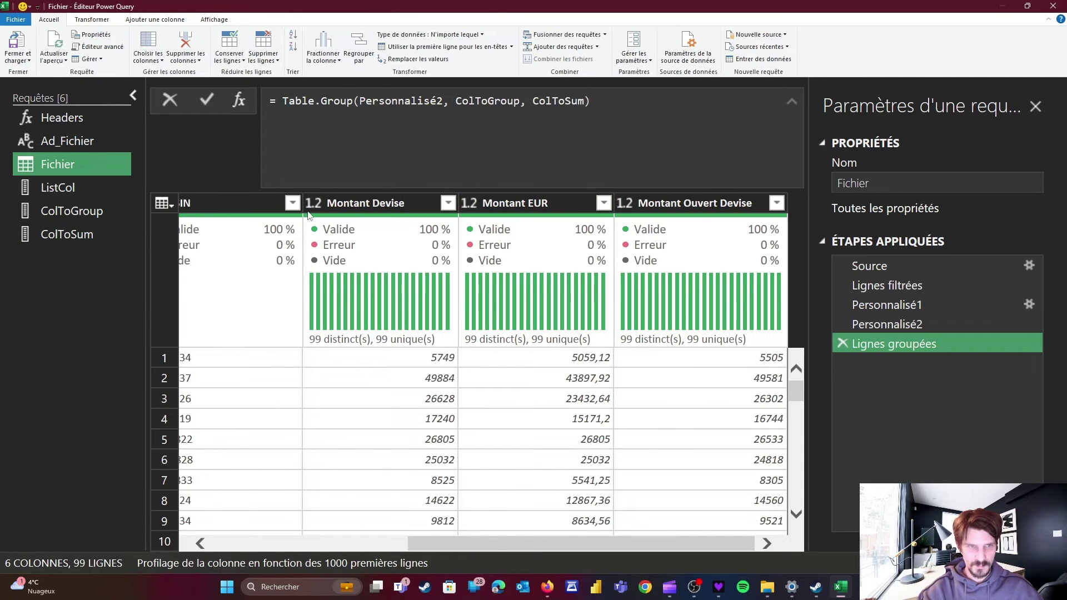
left_click_drag(559, 550, 374, 507)
left_click(323, 489)
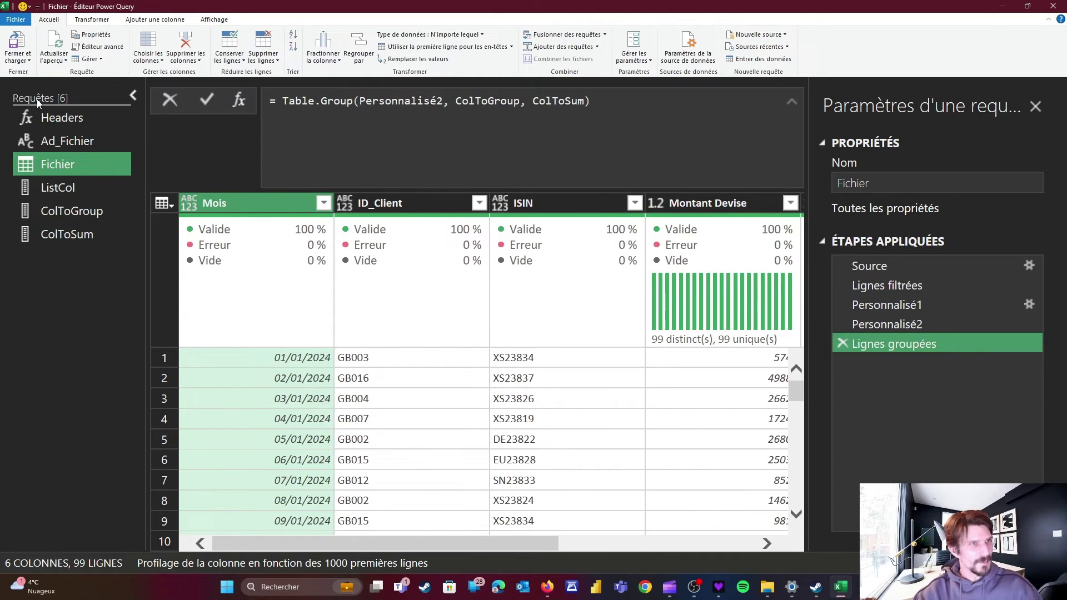
Step: Close and load the queries, and load the Fichier query as a table at cell I1 of the existing Feuil2 sheet
left_click(16, 60)
left_click(27, 70)
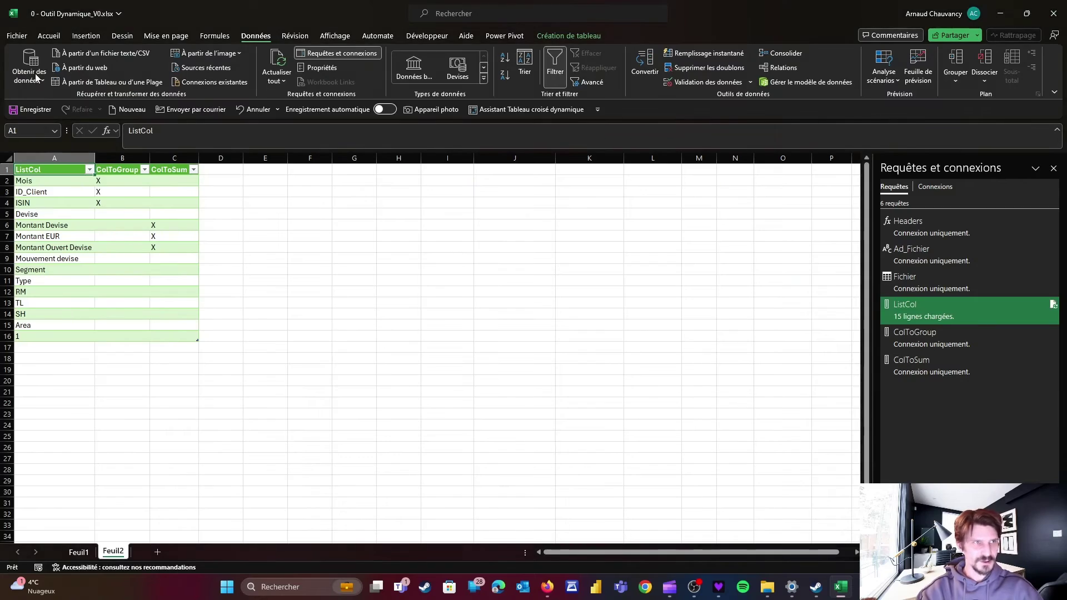
right_click(906, 280)
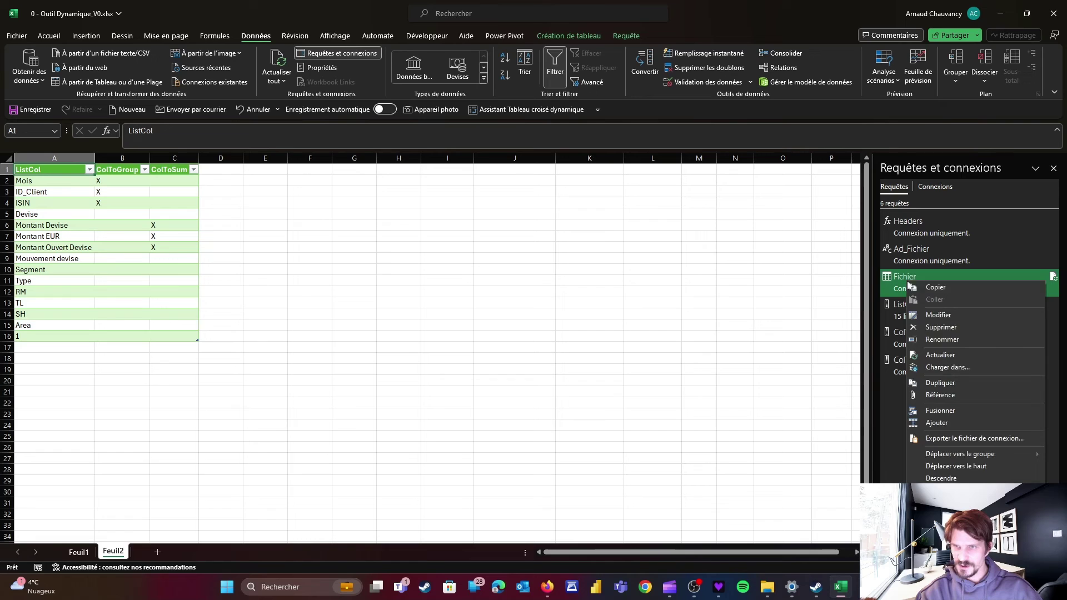
left_click(944, 366)
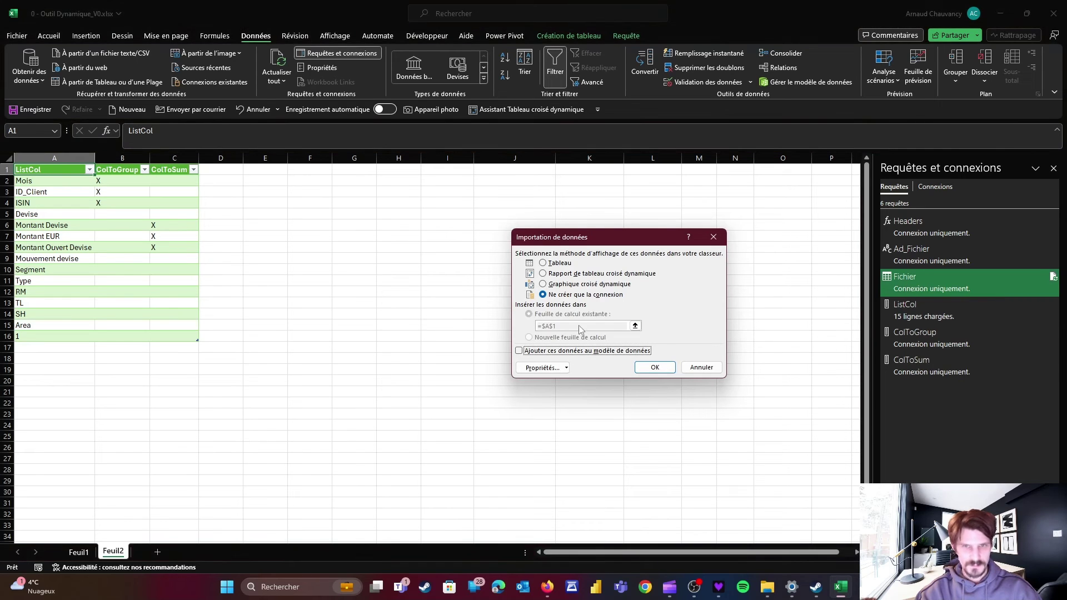
left_click(554, 264)
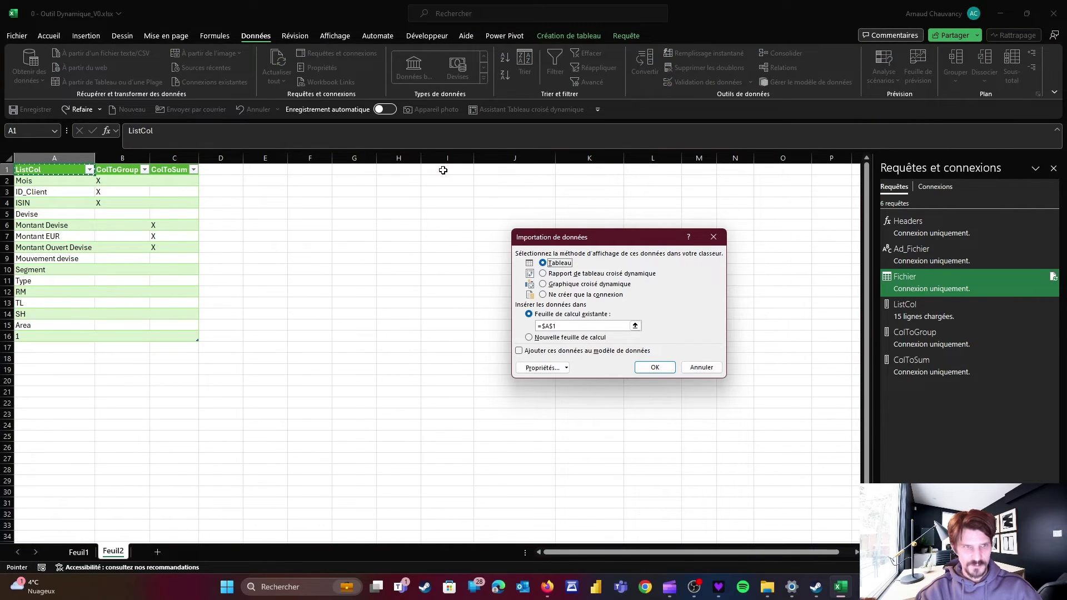
left_click(443, 170)
left_click(650, 367)
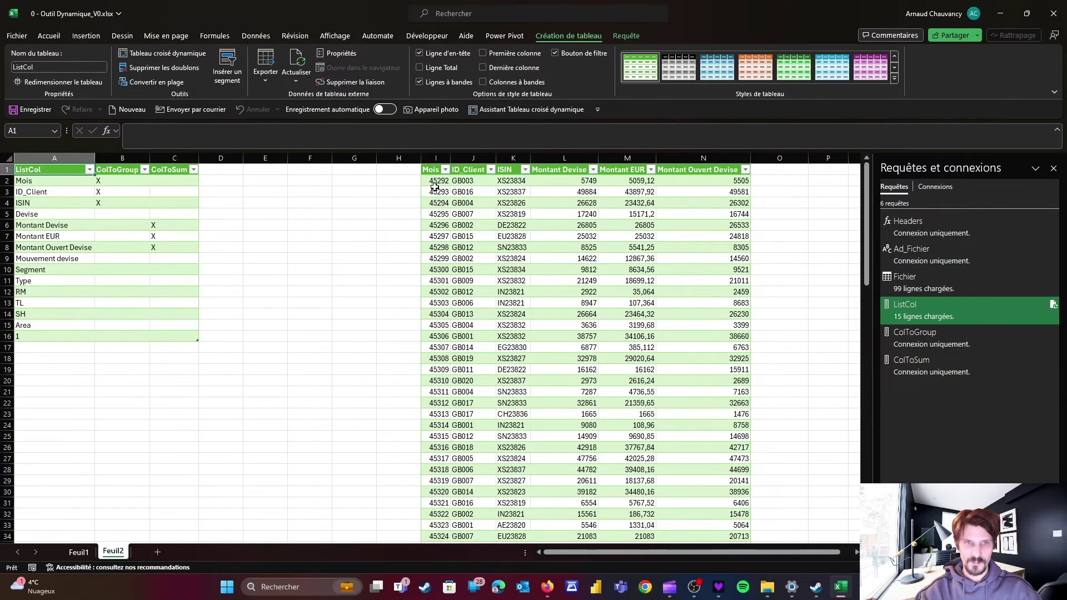
left_click_drag(435, 183, 439, 270)
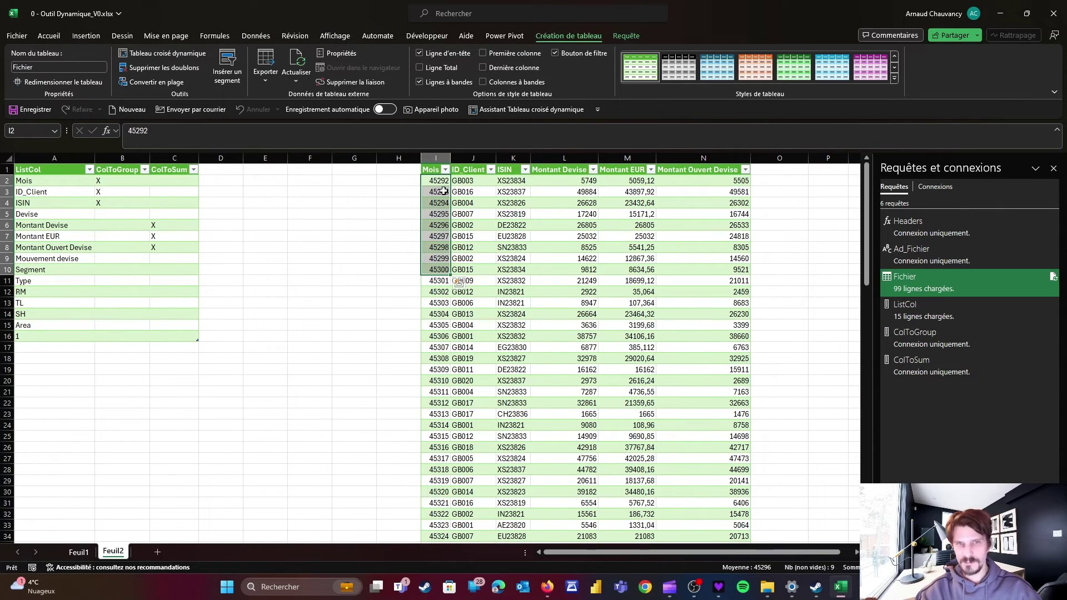
Step: Clear the X beside Mois in the ColToGroup column and refresh the ListCol table
left_click(100, 181)
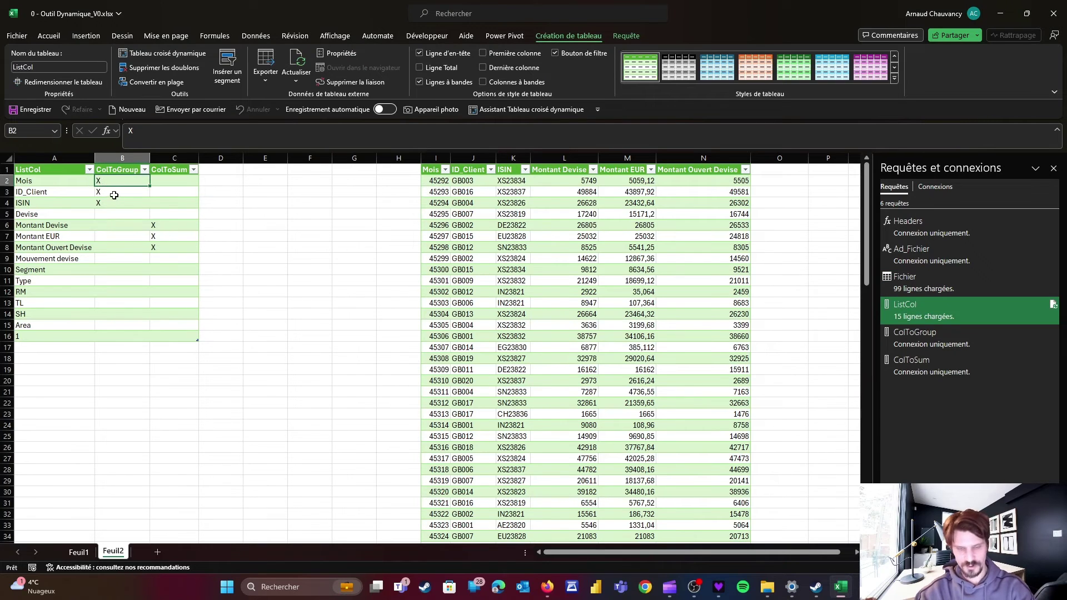
key("Delete")
left_click(56, 225)
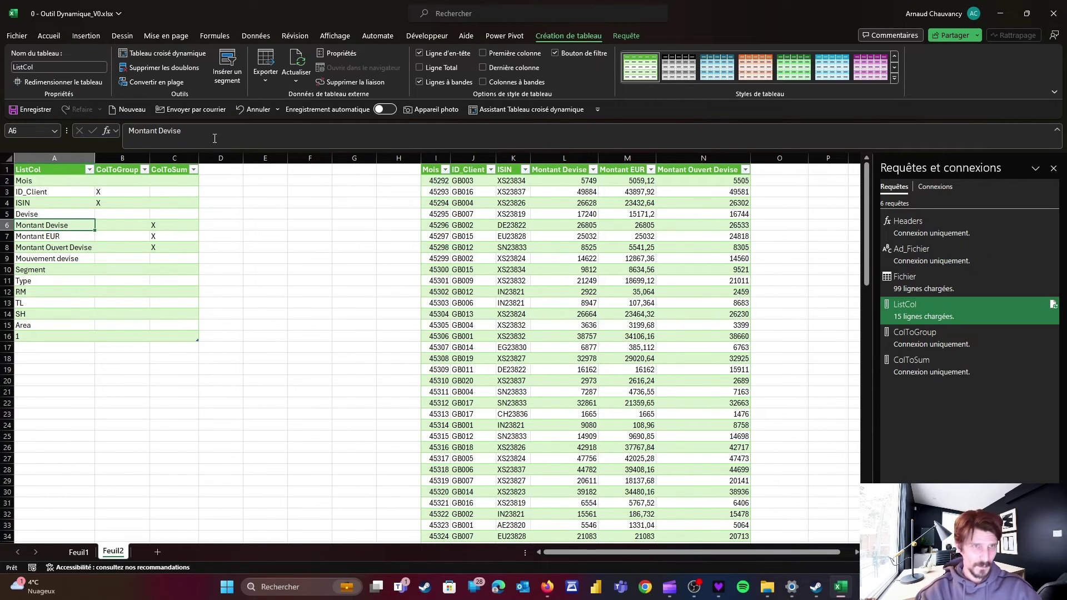
left_click(296, 77)
left_click(302, 95)
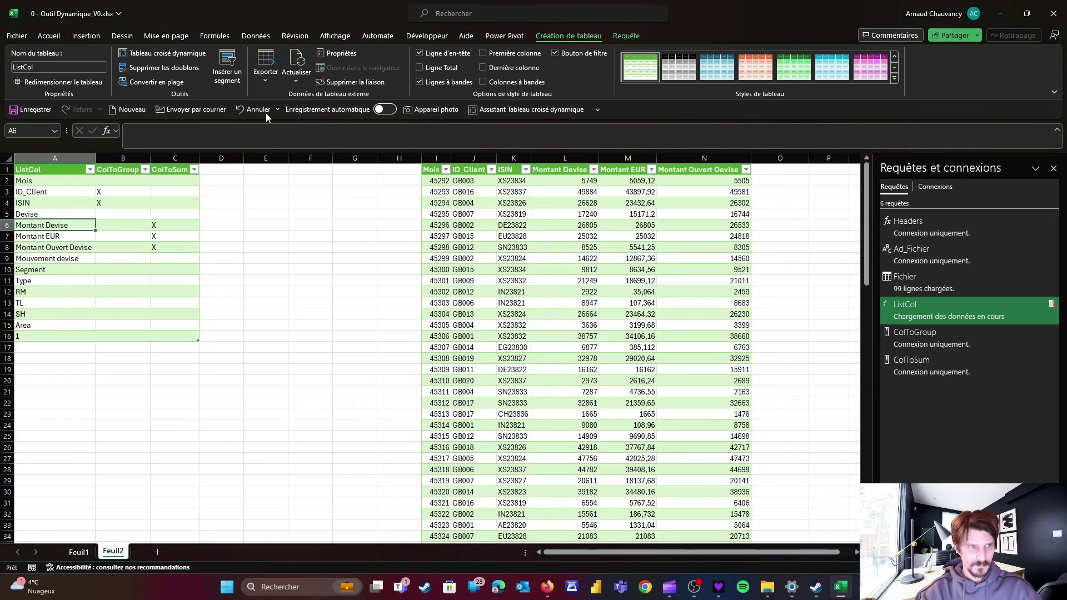
left_click(123, 369)
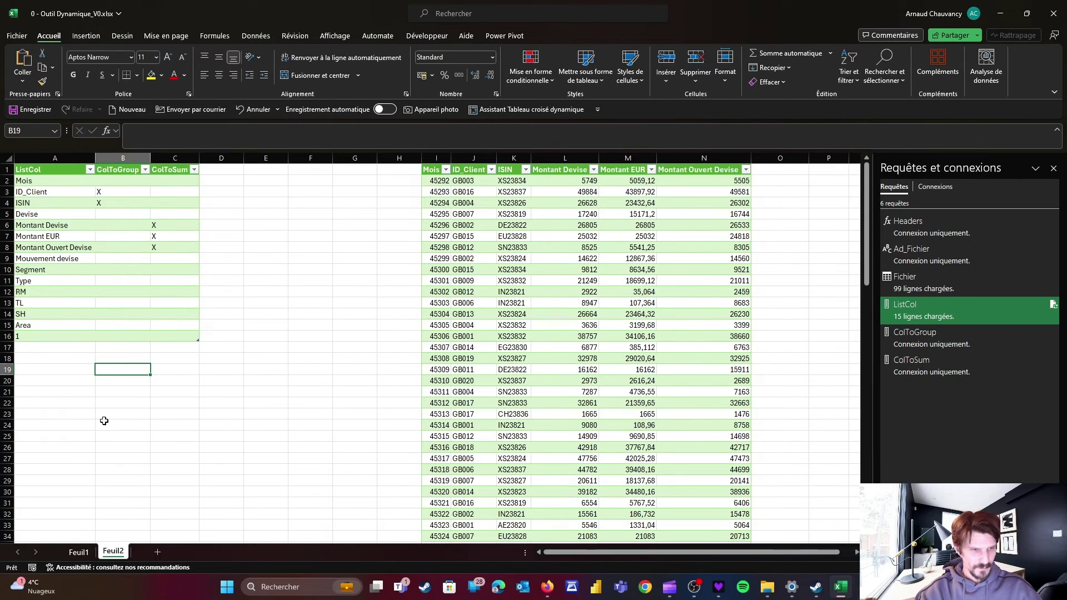
Step: Copy the ListCol column of the query table into column F of Feuil2
left_click_drag(28, 181, 172, 333)
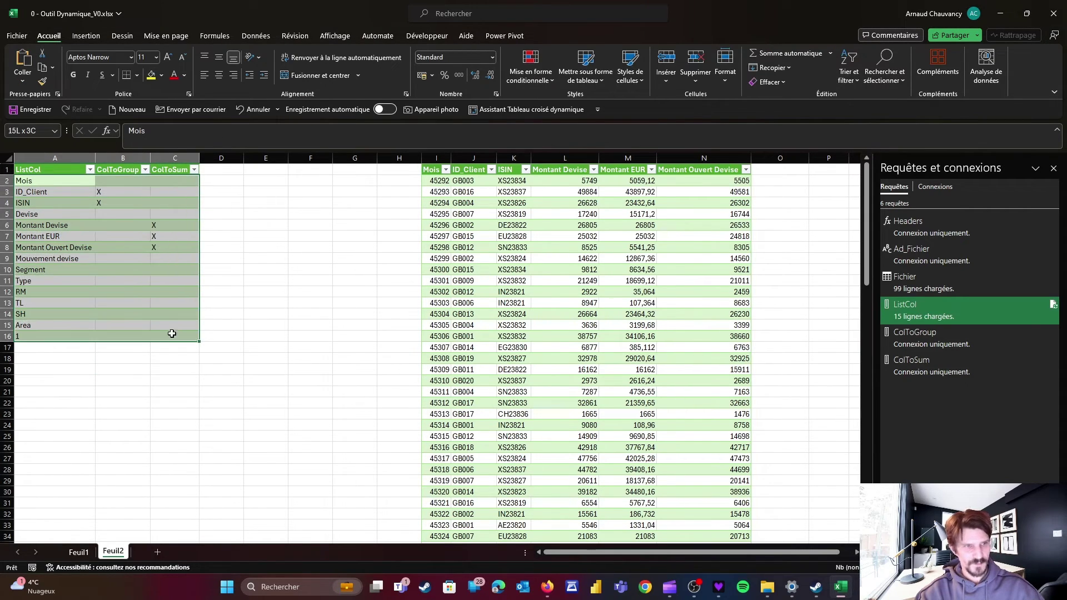
left_click_drag(78, 183, 60, 339)
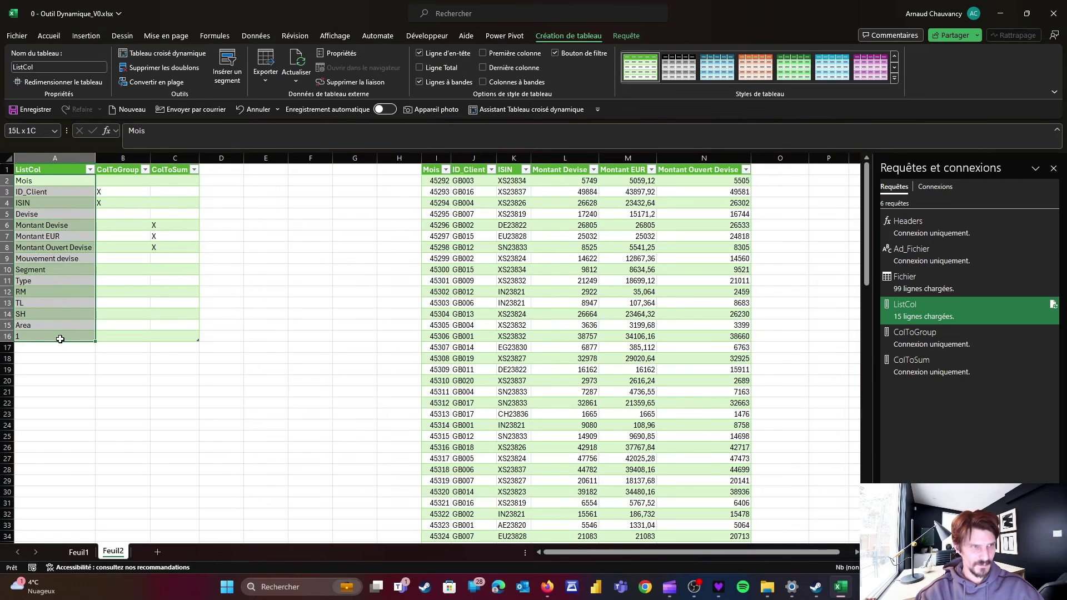
key("ctrl+c")
left_click(304, 184)
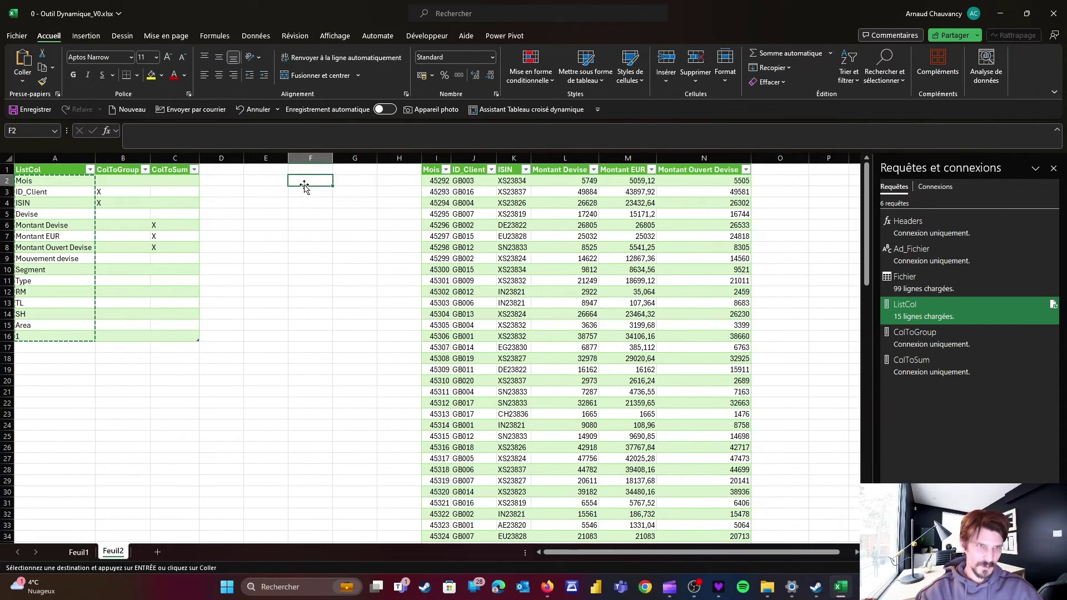
left_click_drag(83, 181, 69, 334)
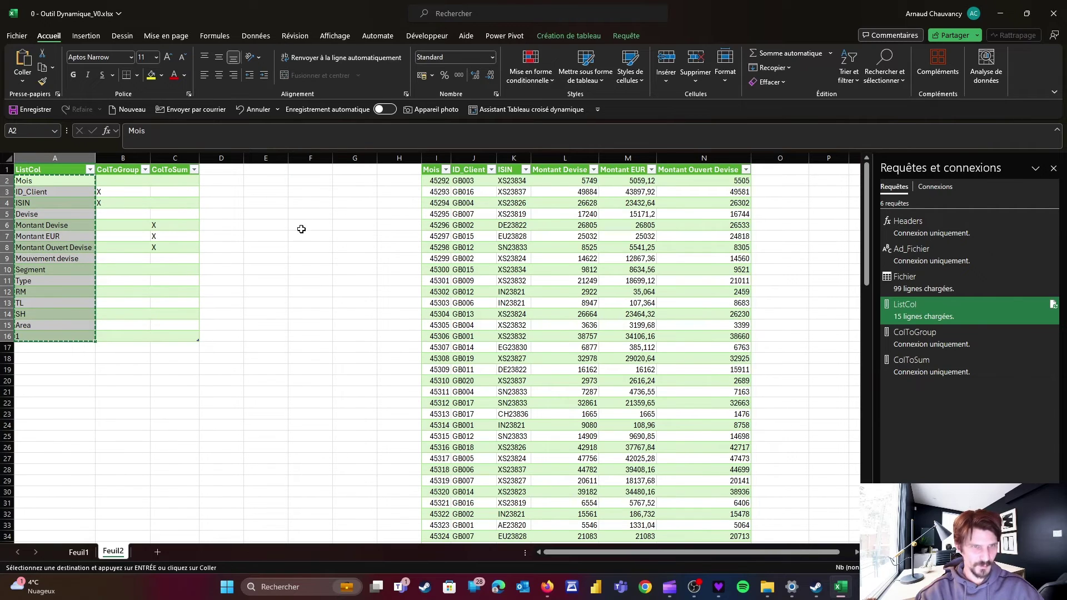
left_click(307, 181)
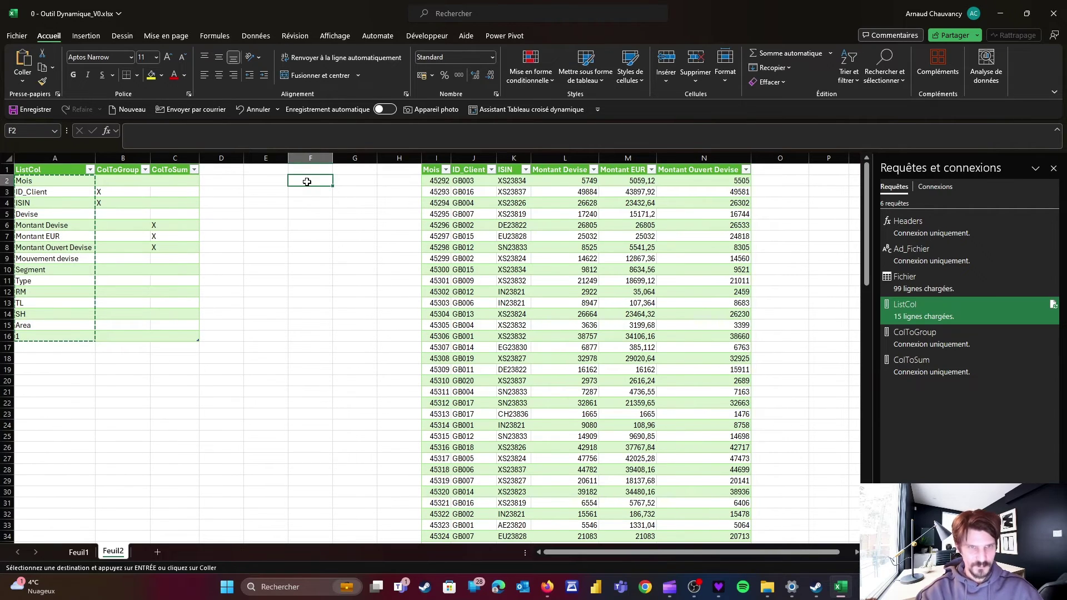
left_click(55, 157)
key("ctrl+c")
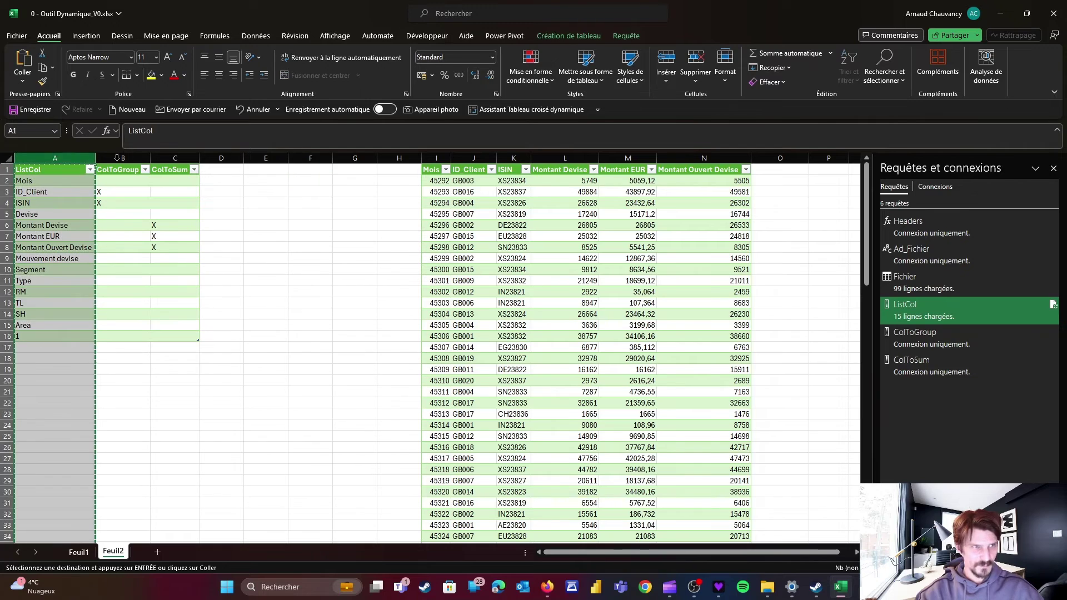
left_click(309, 157)
key("ctrl+v")
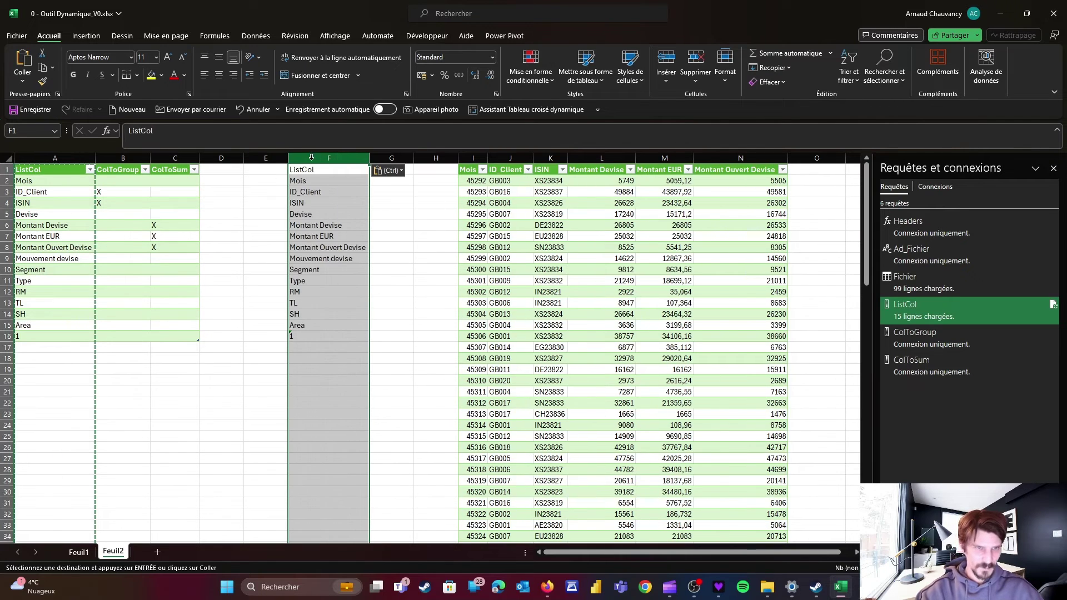
key("Down")
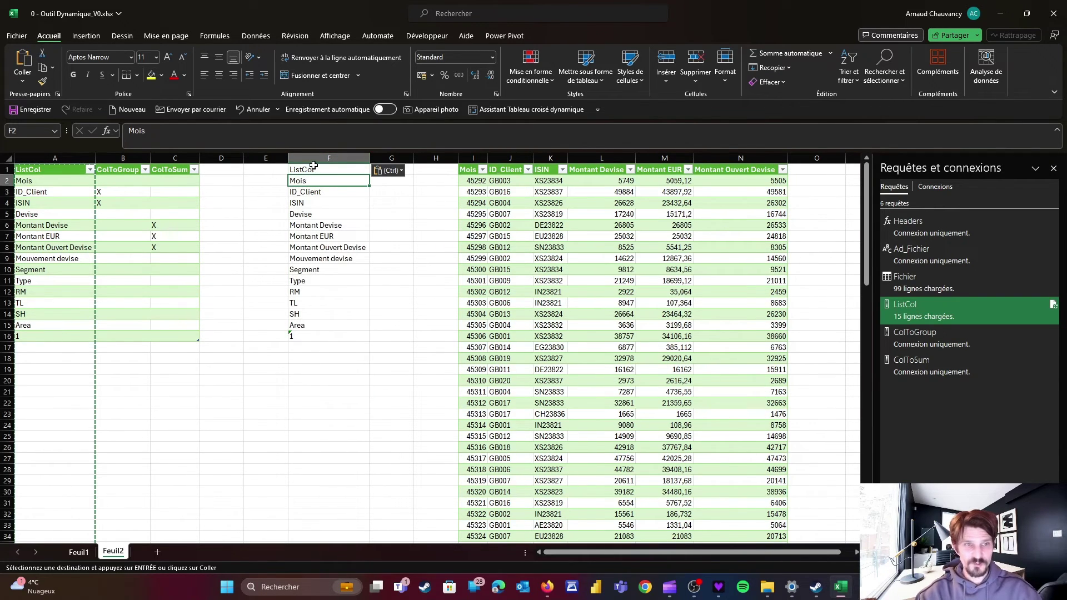
left_click_drag(309, 169, 313, 333)
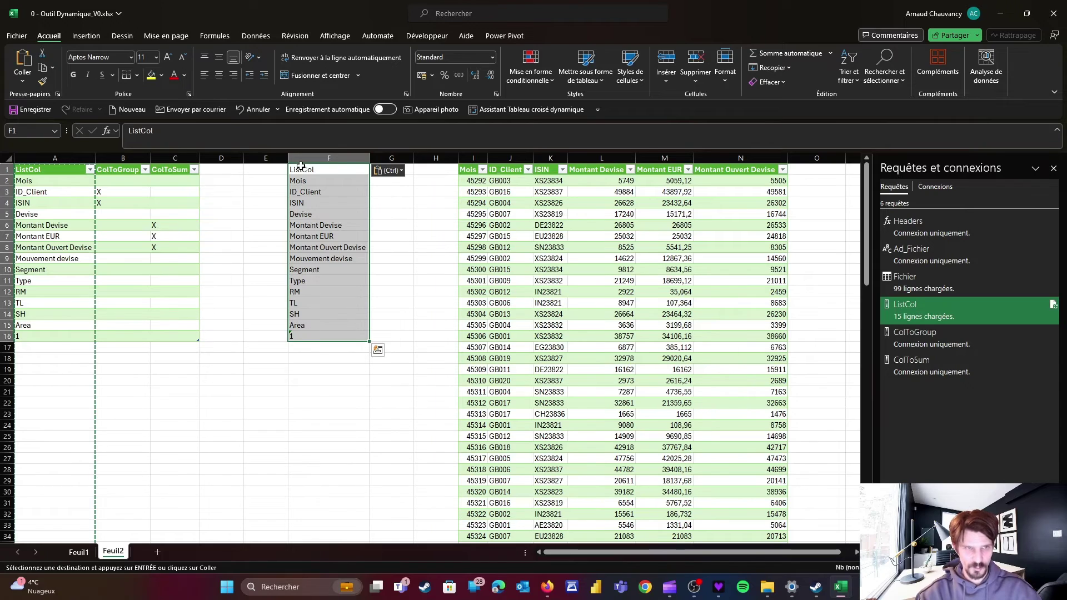
left_click_drag(297, 169, 301, 336)
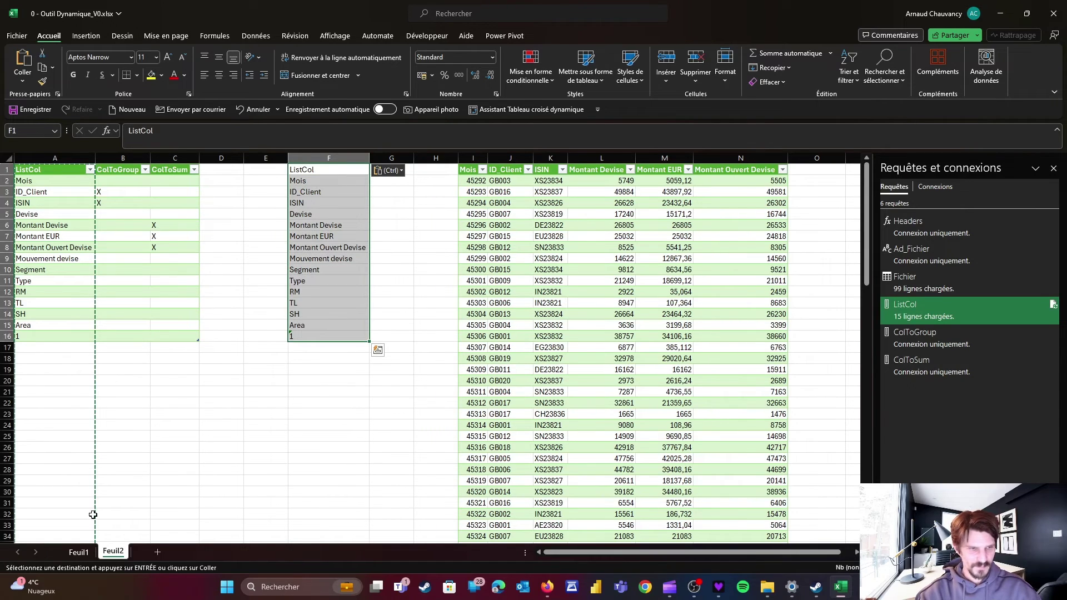
Step: On Feuil1, change the file address under AdresseFichier to point to 01_AUM Data Set_2025.xlsx, and return to Feuil2
left_click(79, 552)
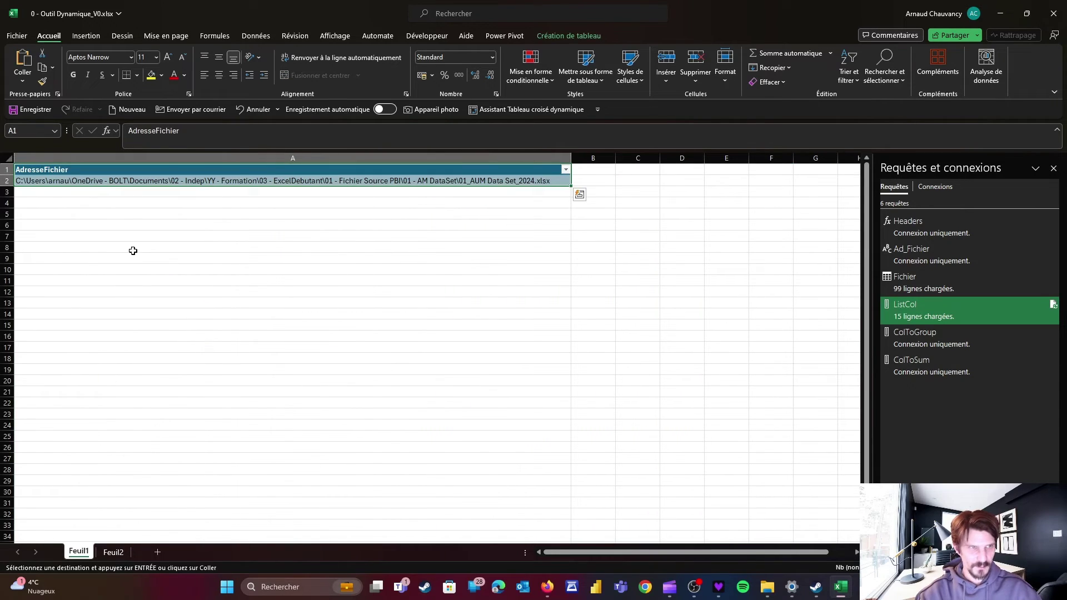
left_click(76, 180)
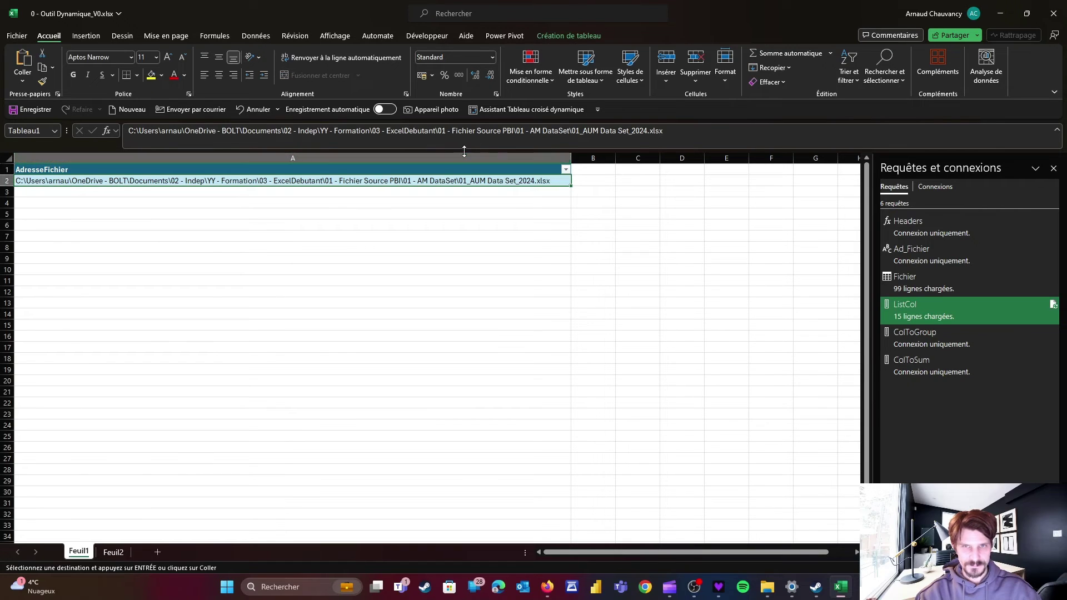
left_click(647, 136)
key("BackSpace")
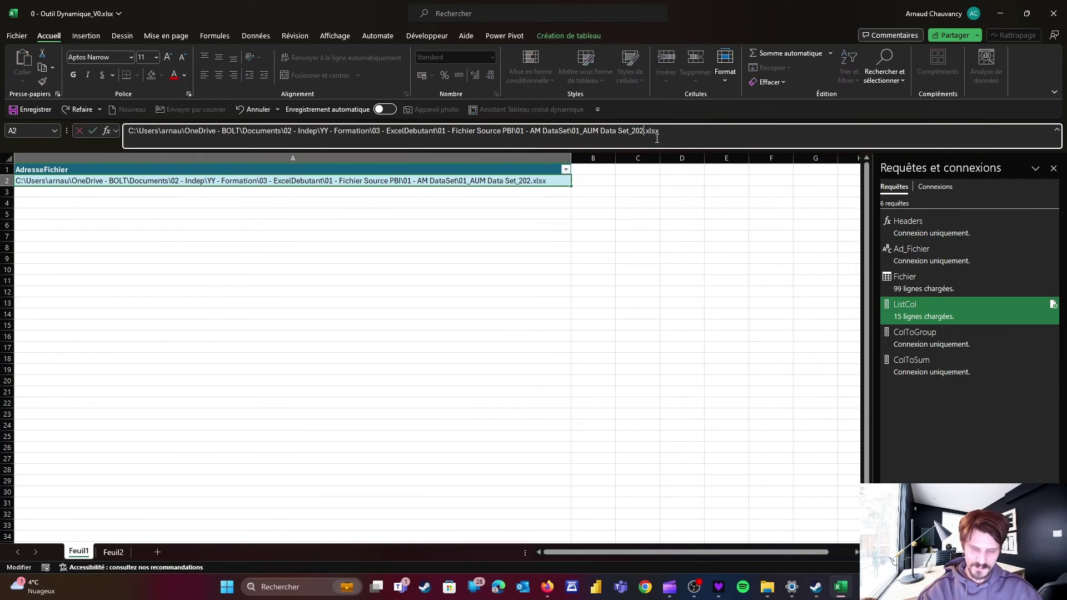
type("5")
key("Return")
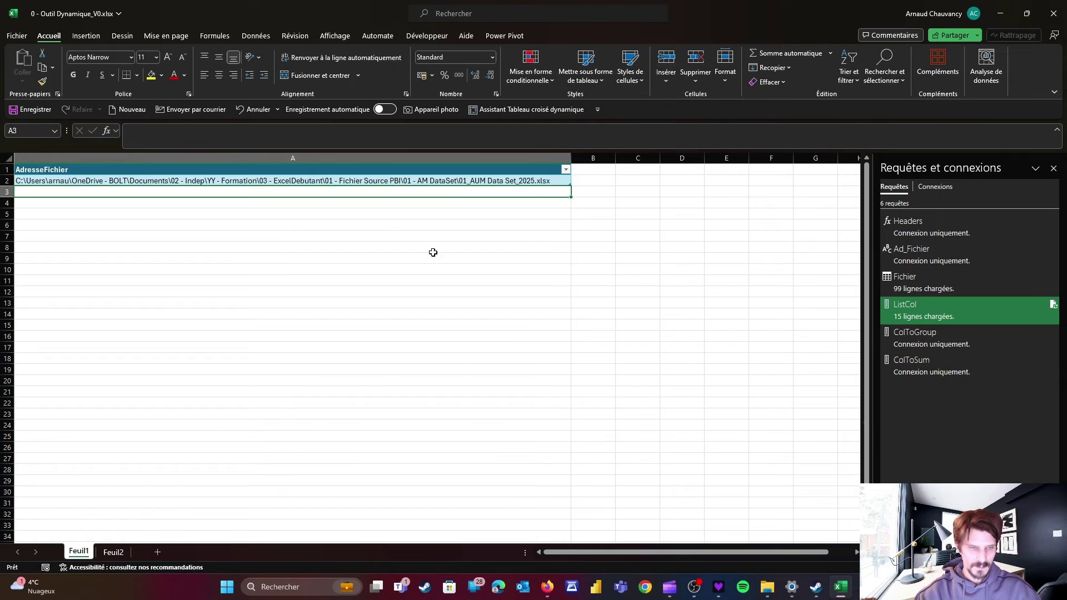
left_click(113, 552)
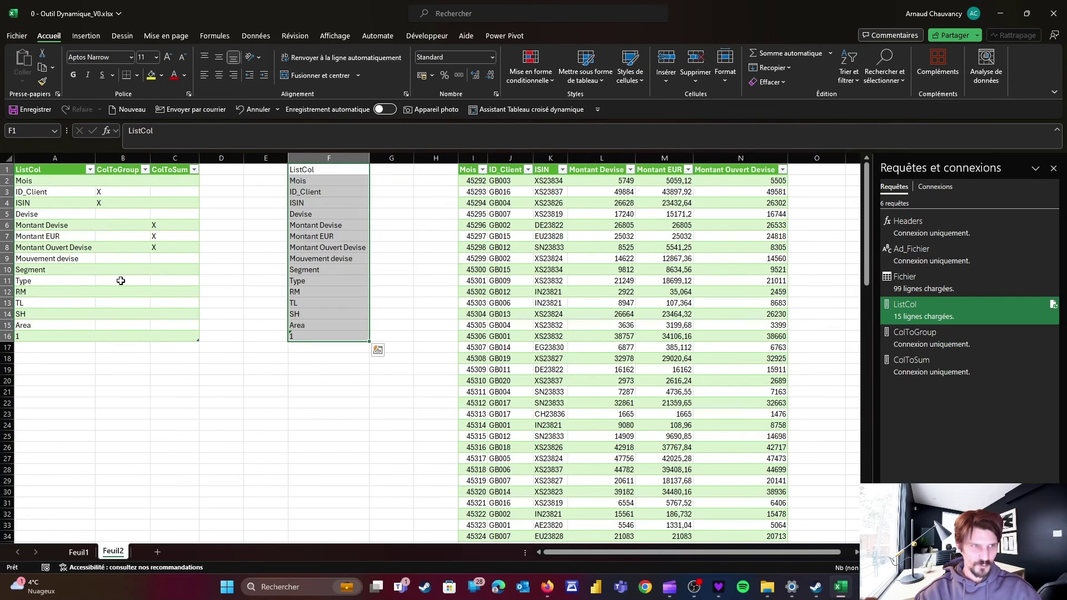
left_click(59, 219)
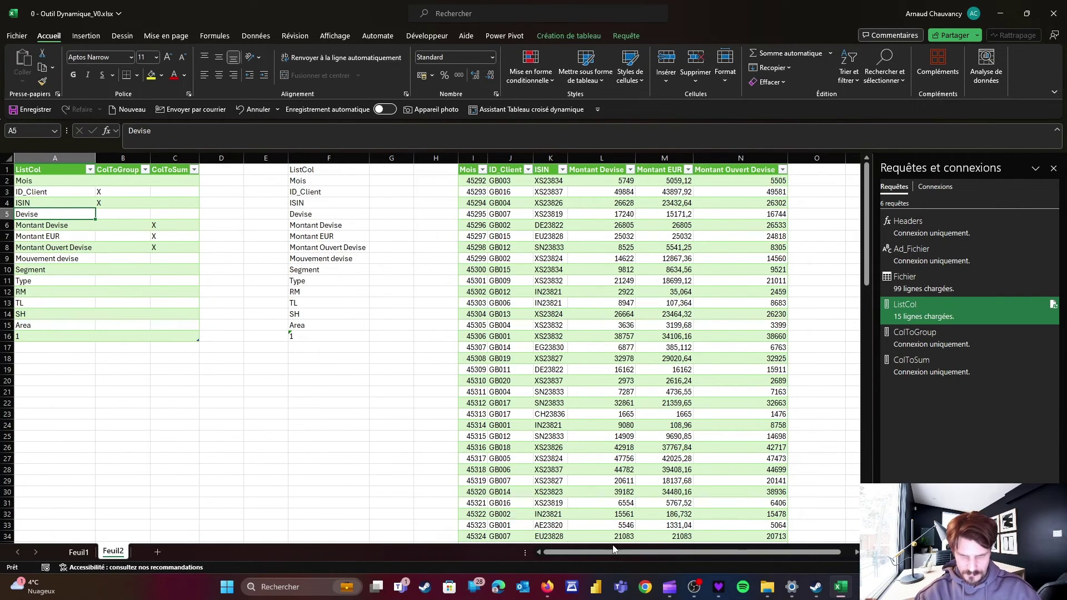
Step: In File Explorer, open 01_AUM Data Set_2024.xlsx from the 01 - AM DataSet folder, examine its column headers in row 2, and close it
left_click(767, 587)
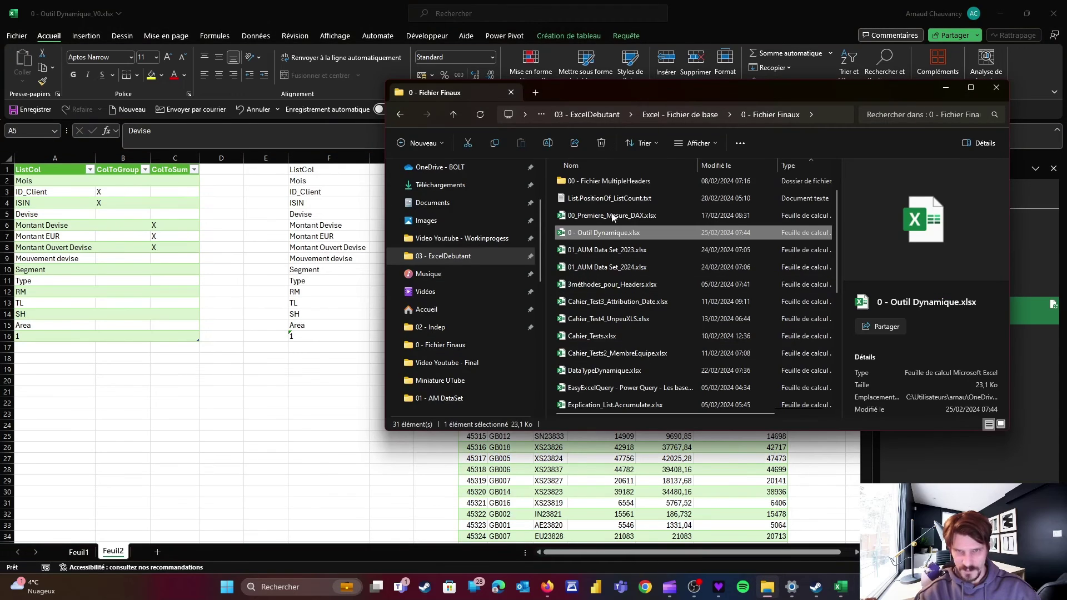
left_click(586, 115)
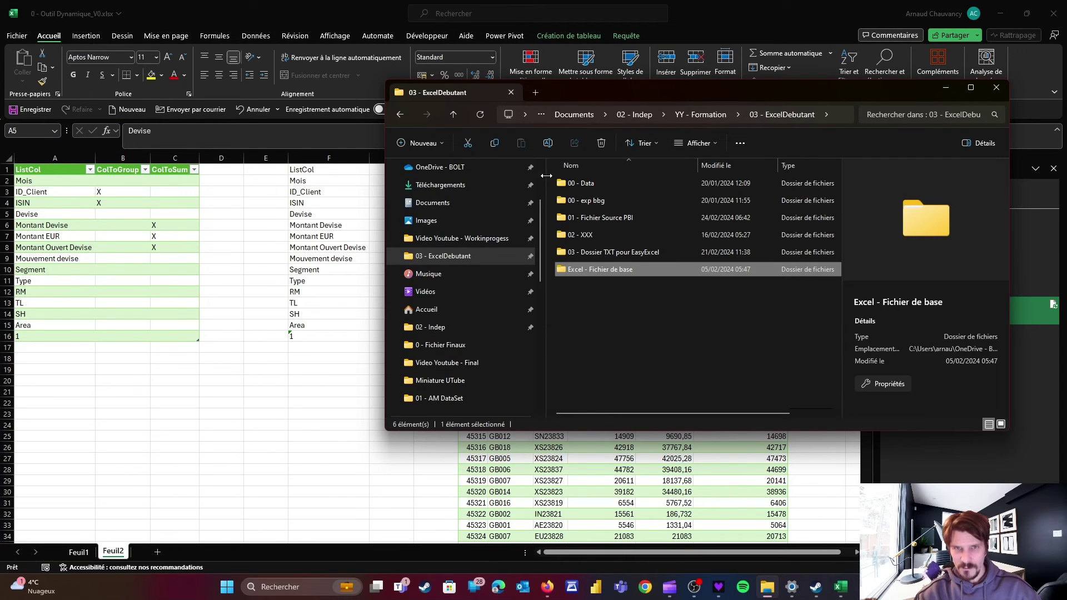
left_click_drag(546, 176, 417, 176)
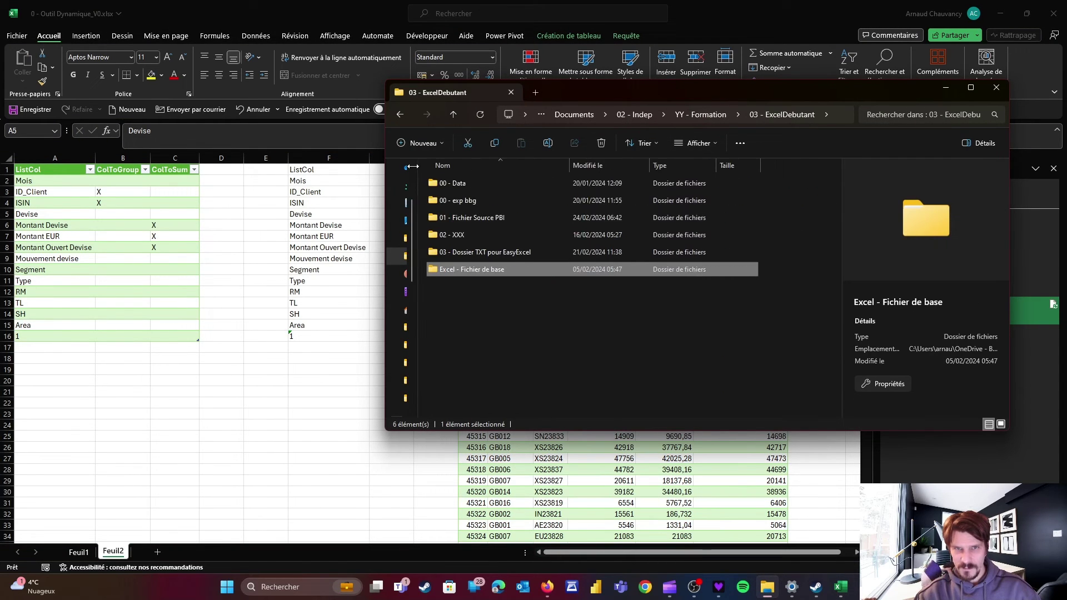
double_click(465, 219)
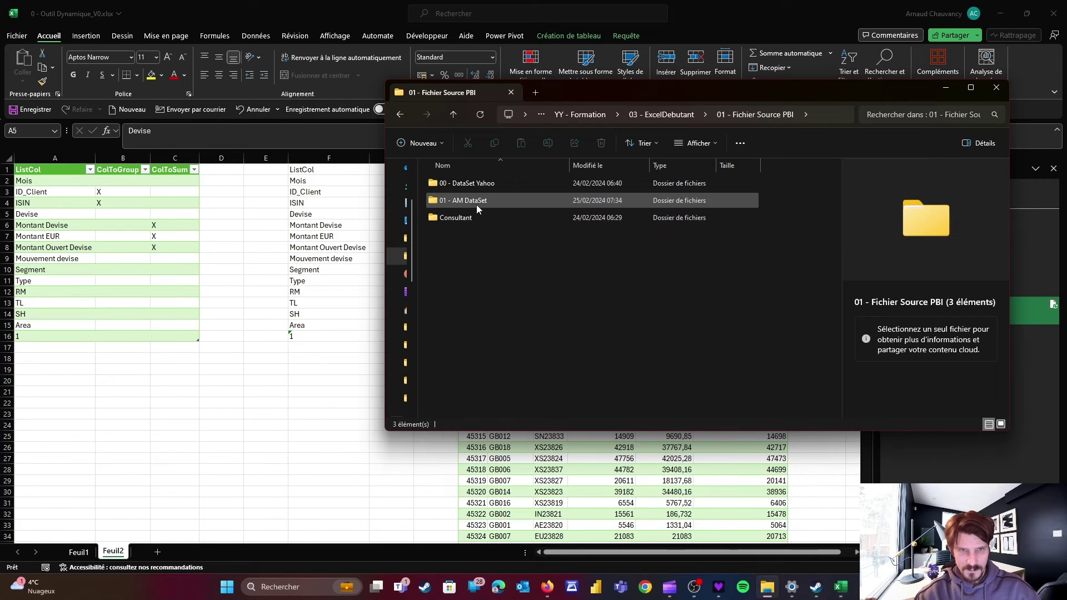
double_click(470, 201)
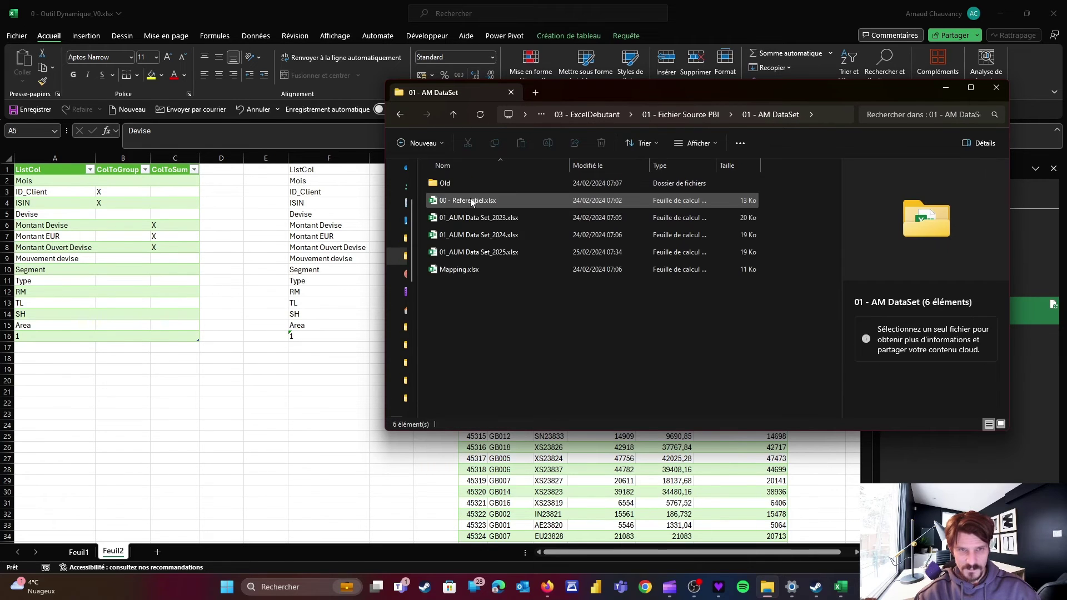
double_click(468, 237)
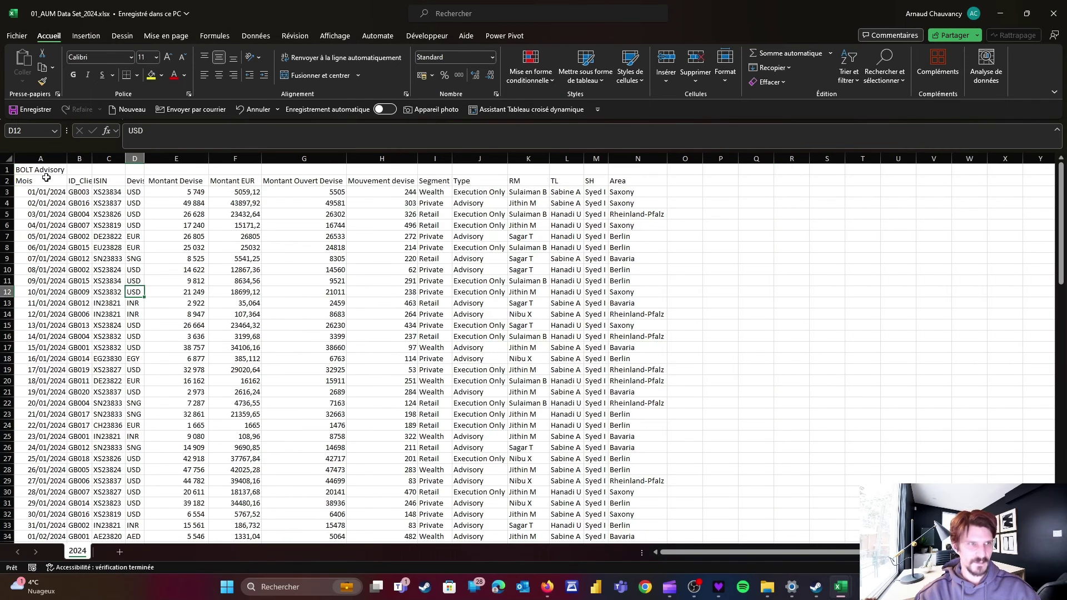
left_click_drag(26, 181, 273, 186)
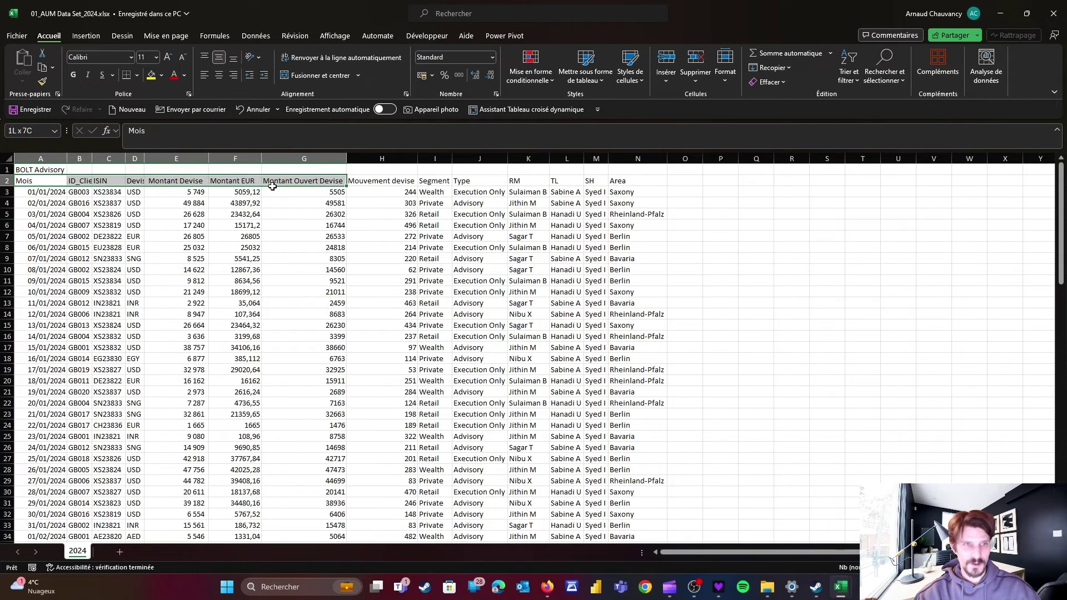
left_click(236, 182)
left_click(292, 179)
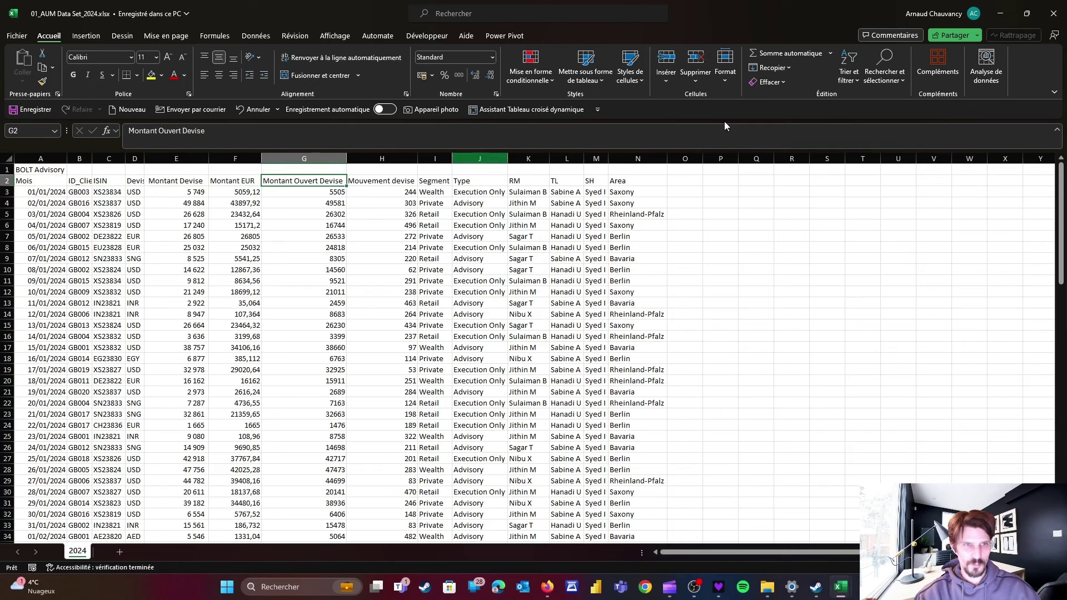
left_click(1053, 13)
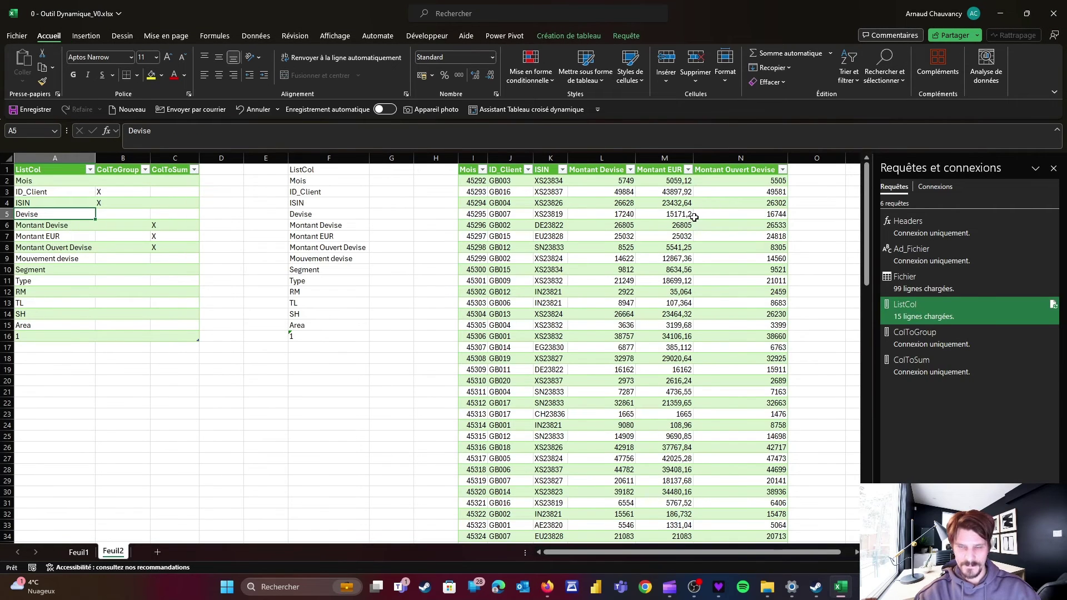
Step: Open 01_AUM Data Set_2025.xlsx from the same folder, examine its column headers in row 2, and close it without saving
key("alt+Tab")
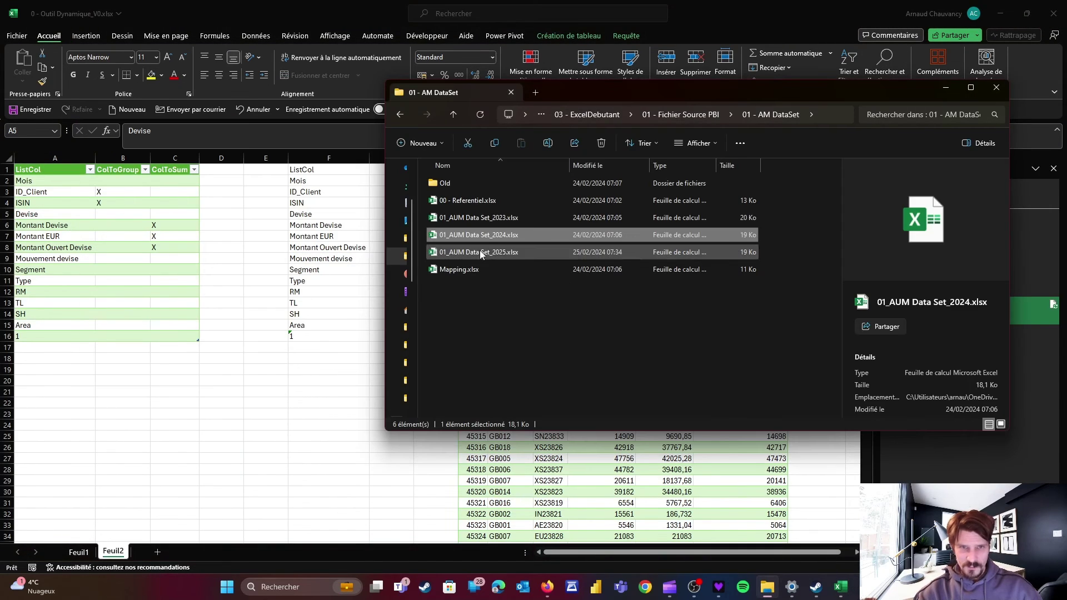
key("alt+Tab")
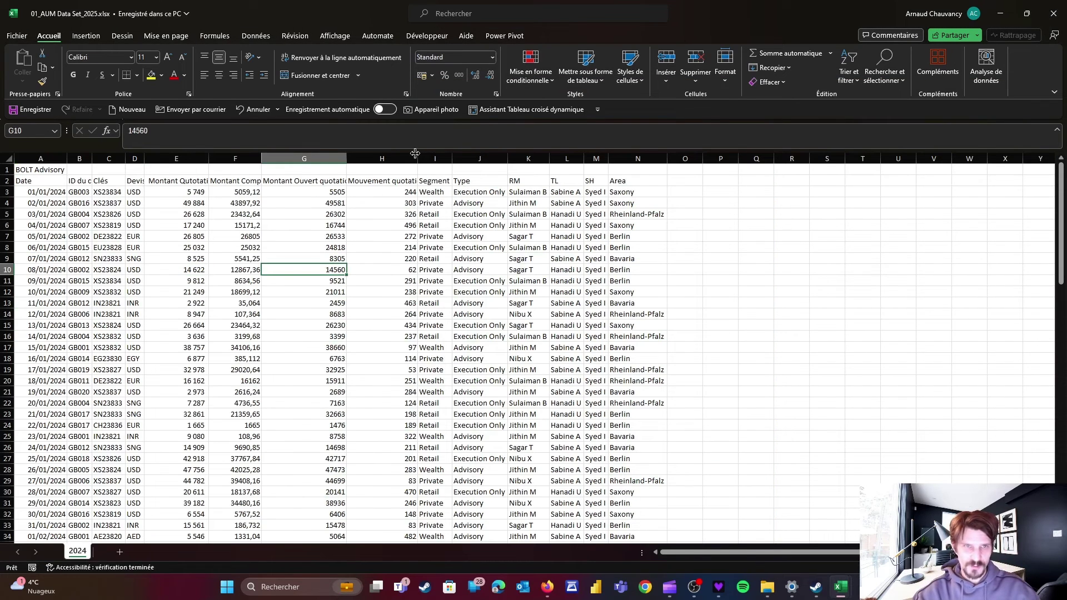
double_click(417, 158)
left_click(400, 181)
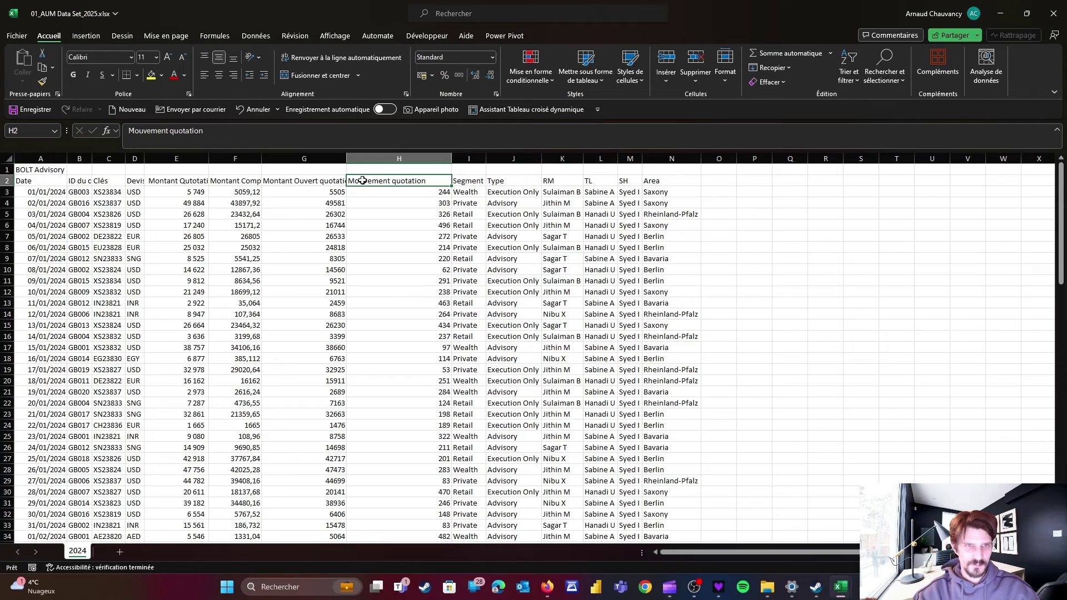
left_click(289, 179)
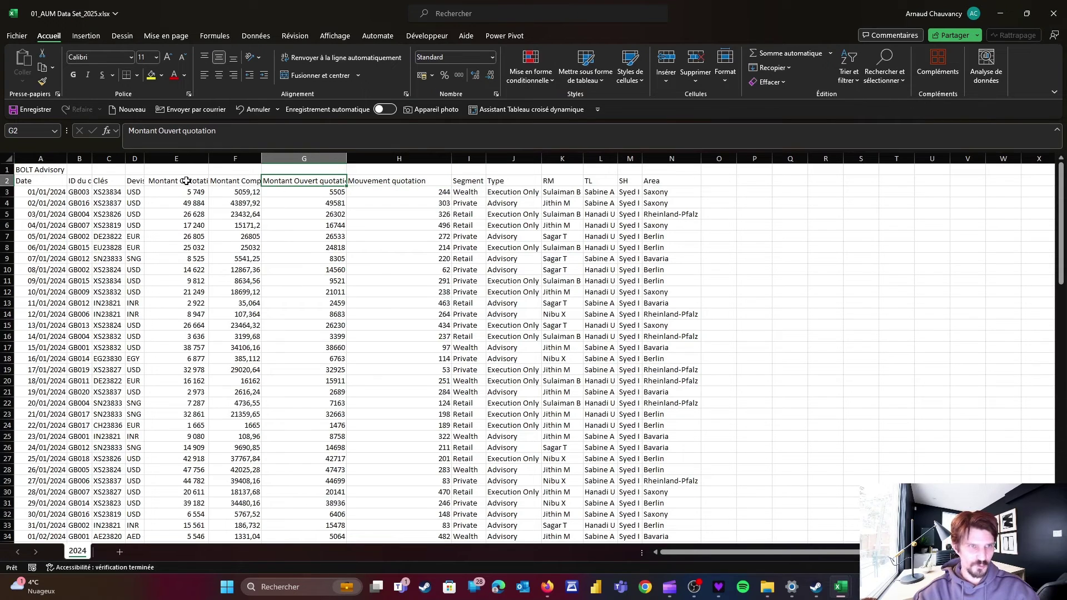
left_click_drag(170, 179, 218, 188)
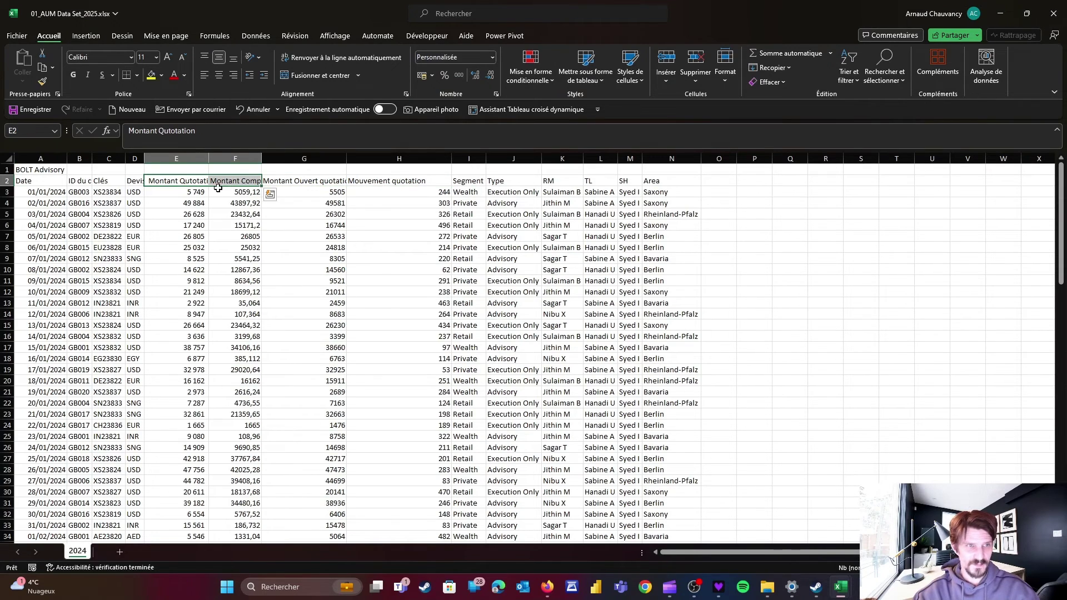
left_click(190, 181)
left_click(152, 217)
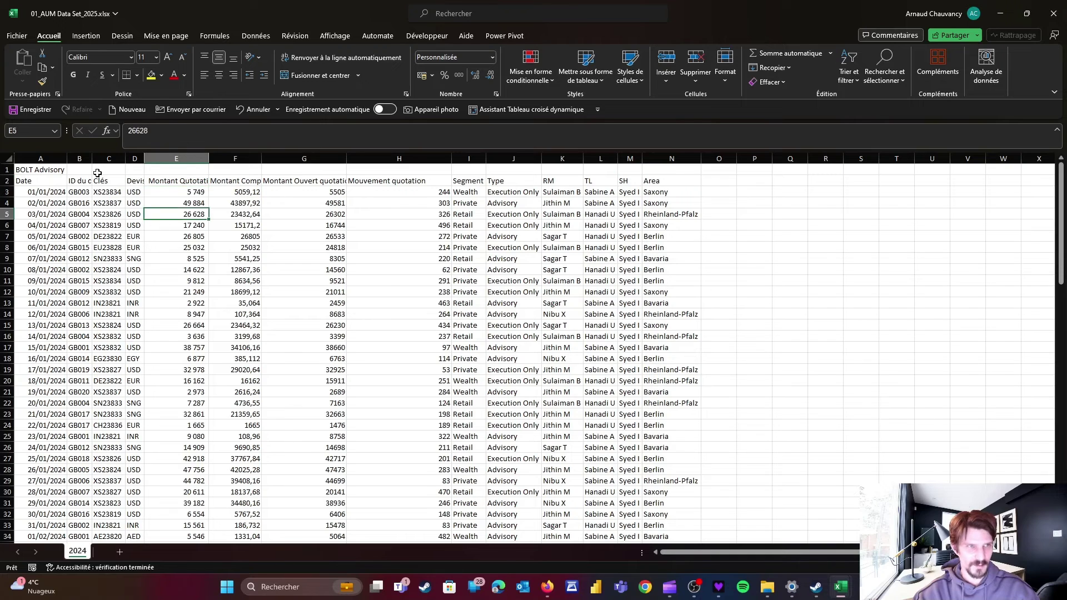
left_click(81, 179)
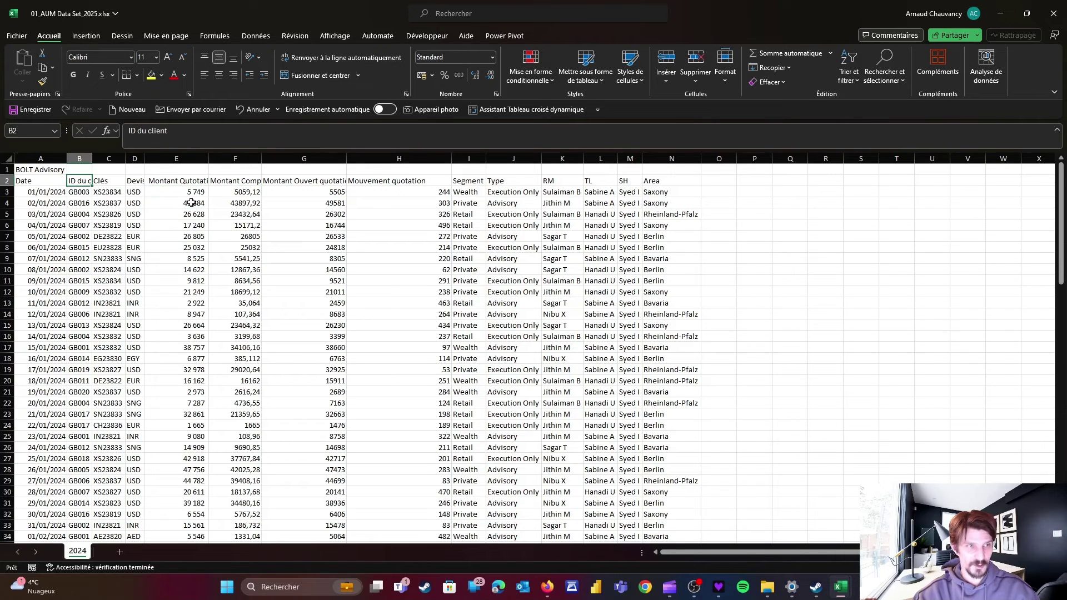
left_click(1053, 13)
left_click(526, 308)
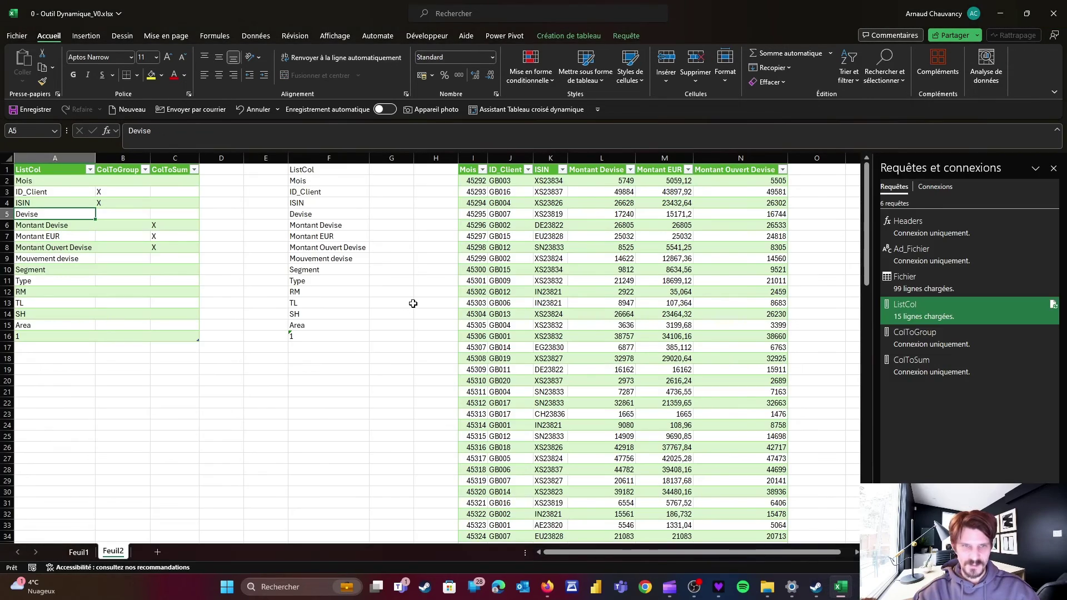
left_click_drag(35, 185, 47, 341)
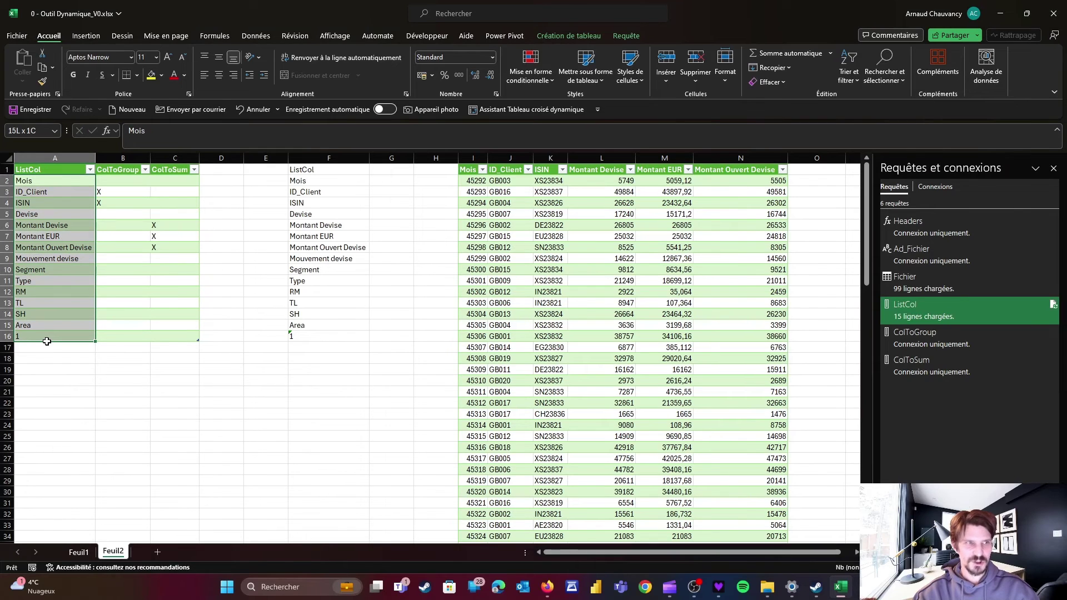
left_click_drag(37, 180, 55, 335)
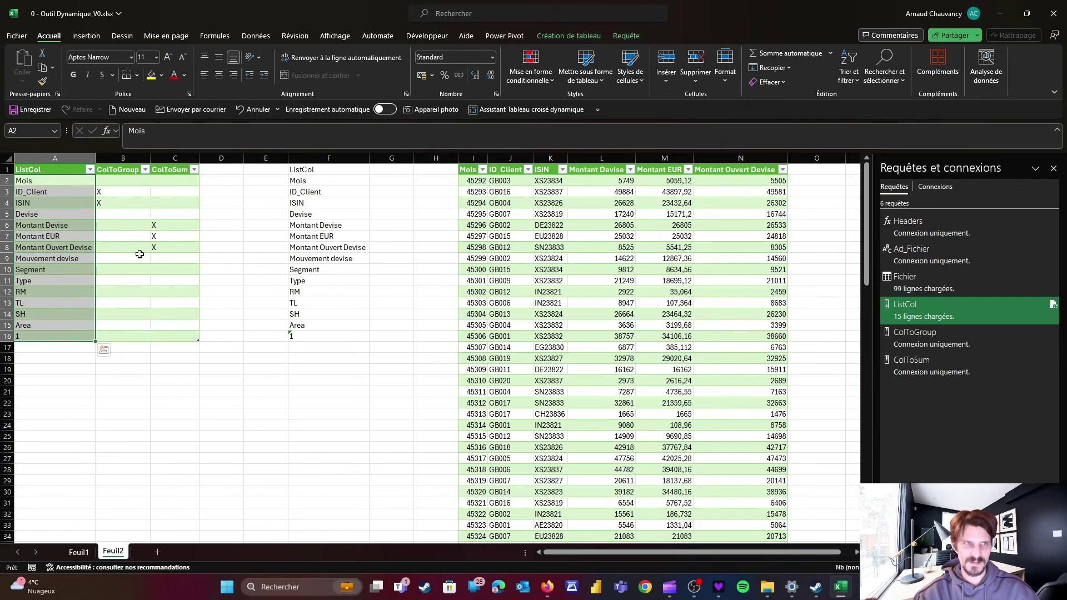
Step: Check the source file address on Feuil1, return to Feuil2 and refresh all the workbook's queries
left_click(255, 39)
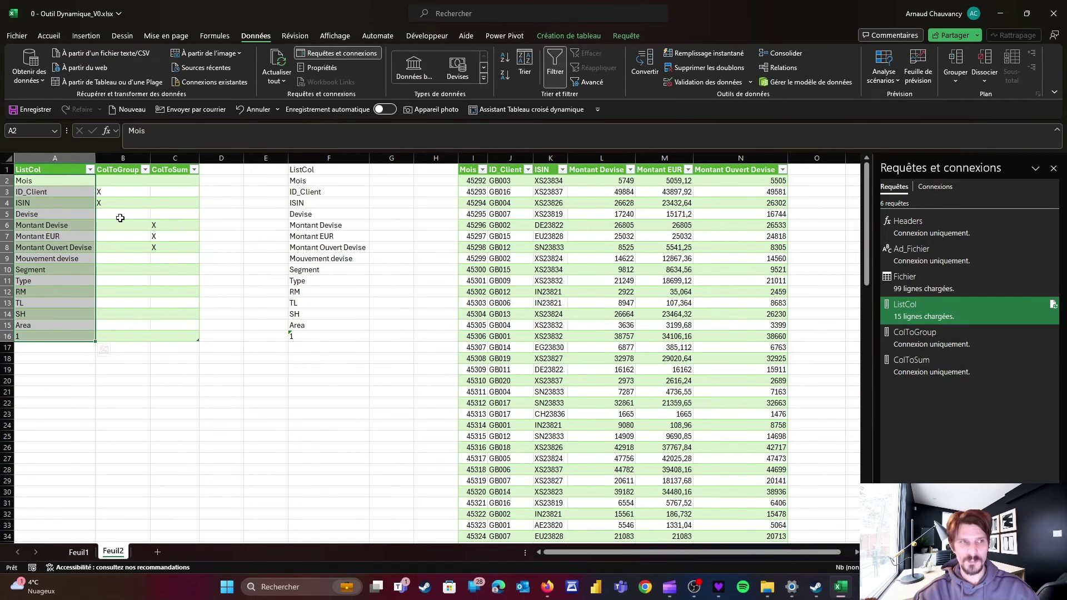
left_click(78, 552)
left_click_drag(255, 182, 315, 172)
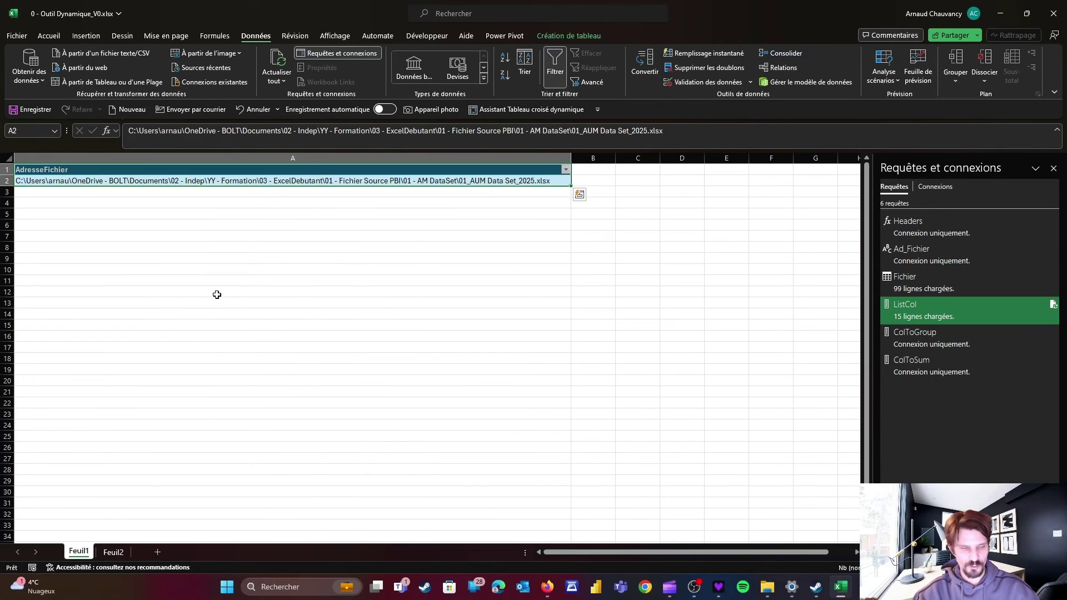
left_click(113, 551)
left_click(54, 180)
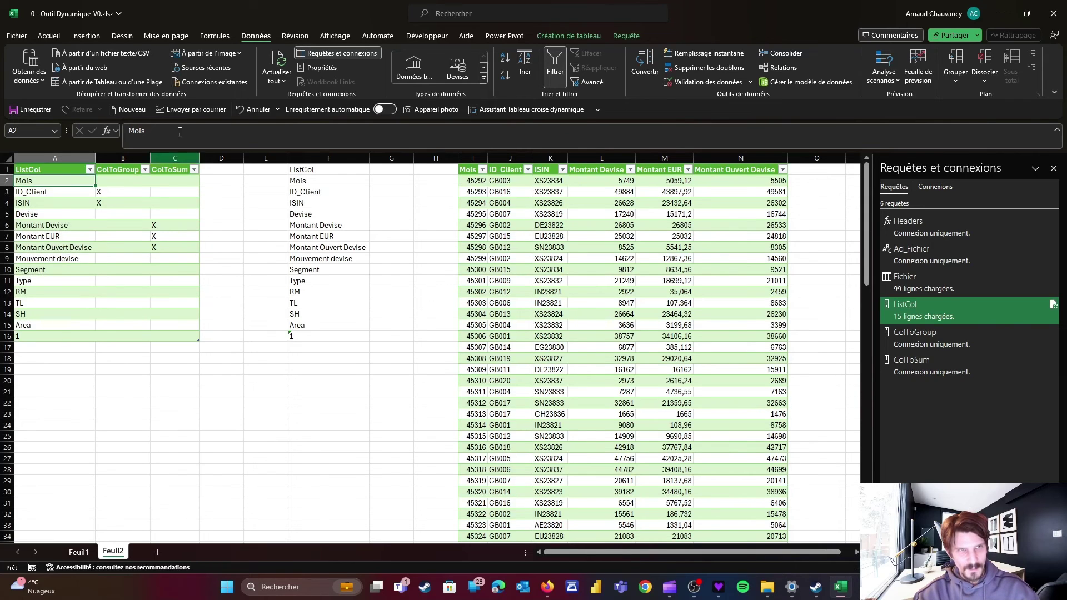
left_click(283, 81)
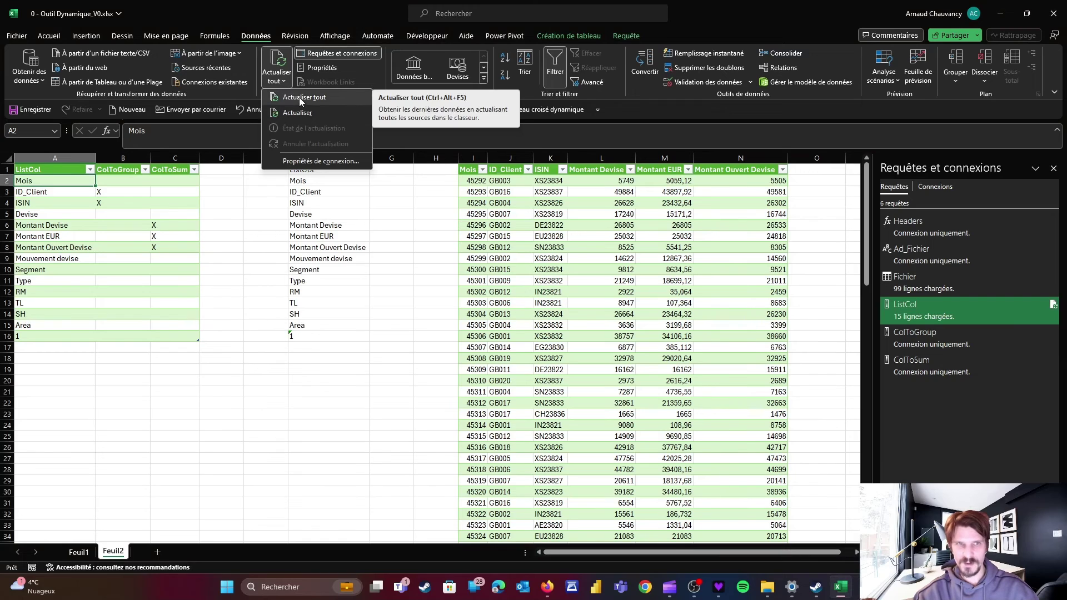
left_click(299, 97)
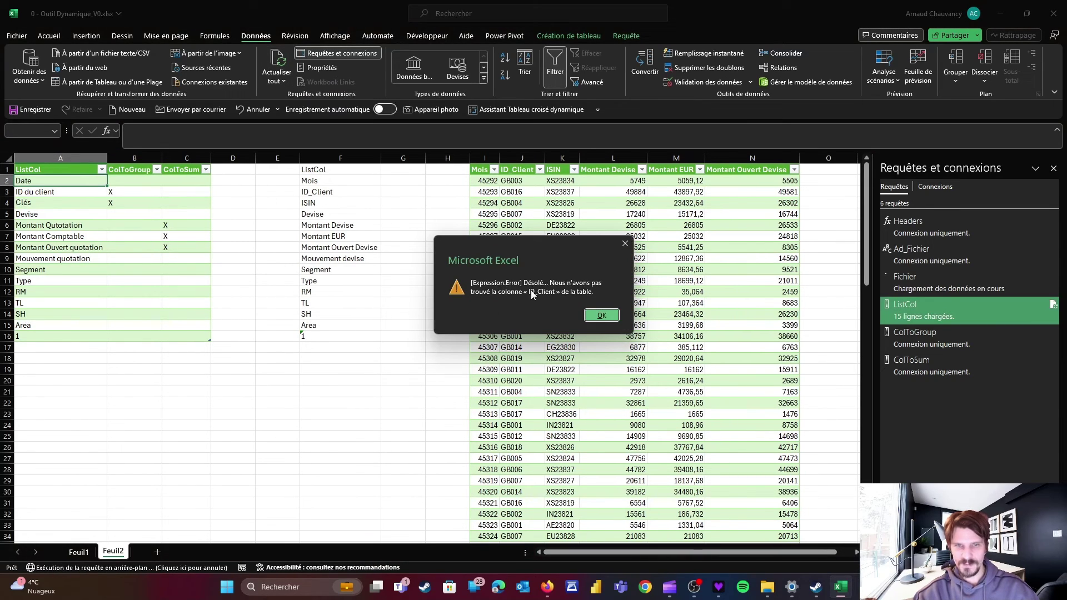
left_click(601, 316)
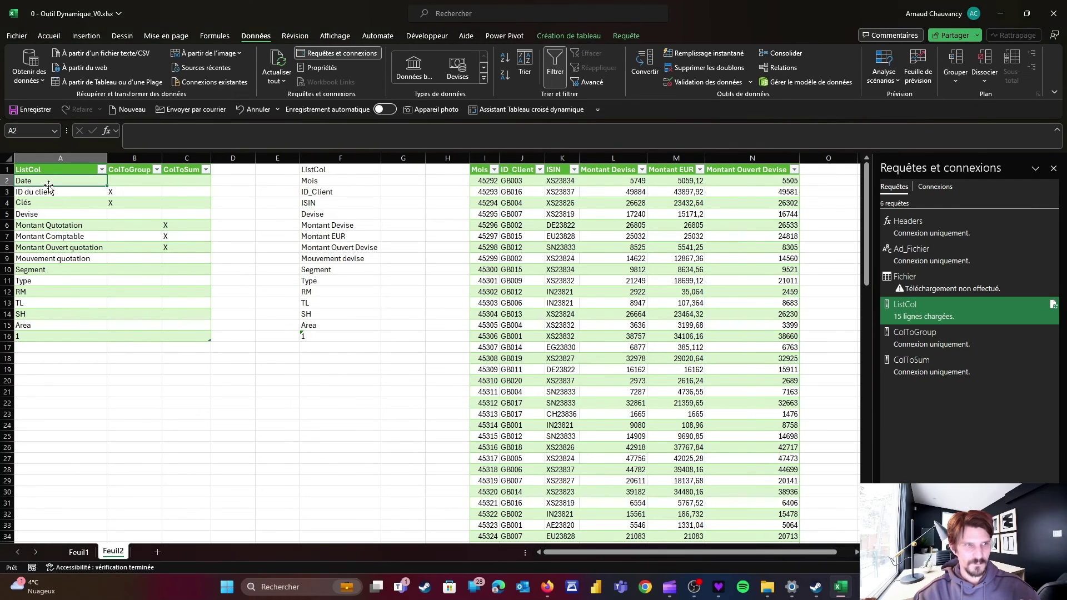
Step: Examine the updated ListCol column names and refresh all queries again to reload the Fichier table from the 2025 file
left_click_drag(49, 180, 56, 341)
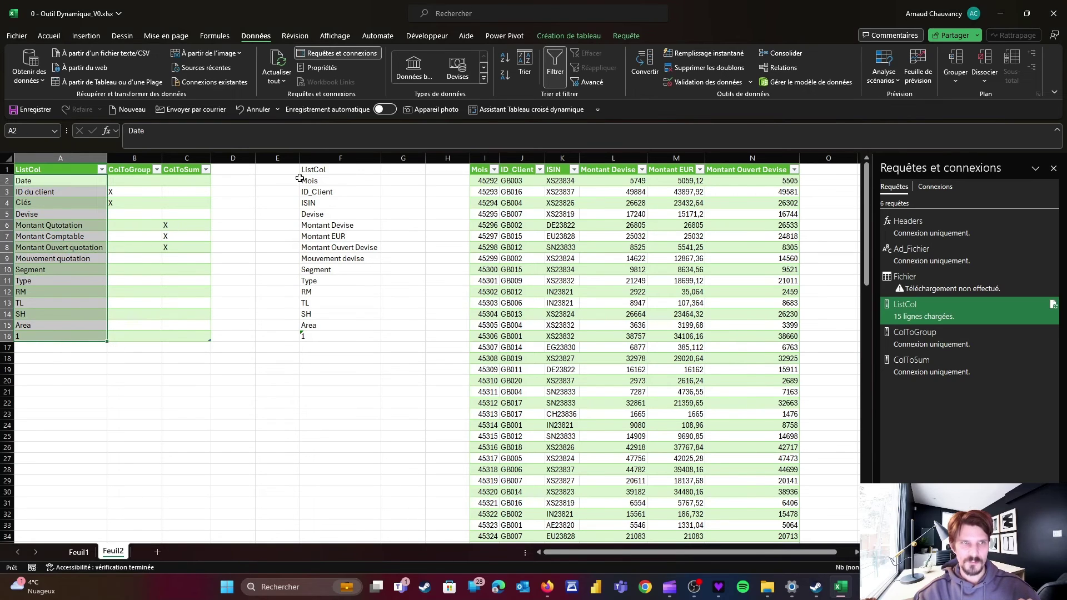
left_click(285, 81)
left_click(292, 97)
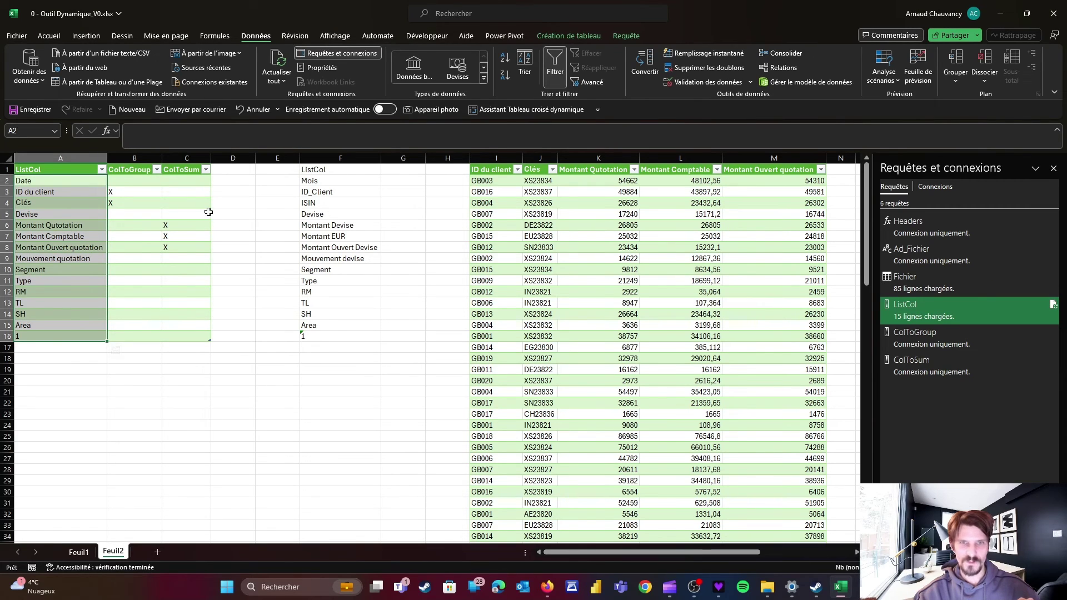
Step: Clear the ColToSum marks for Montant Comptable and Montant Ouvert quotation, keeping only Montant Qutotation, and refresh all queries
left_click_drag(119, 194, 116, 202)
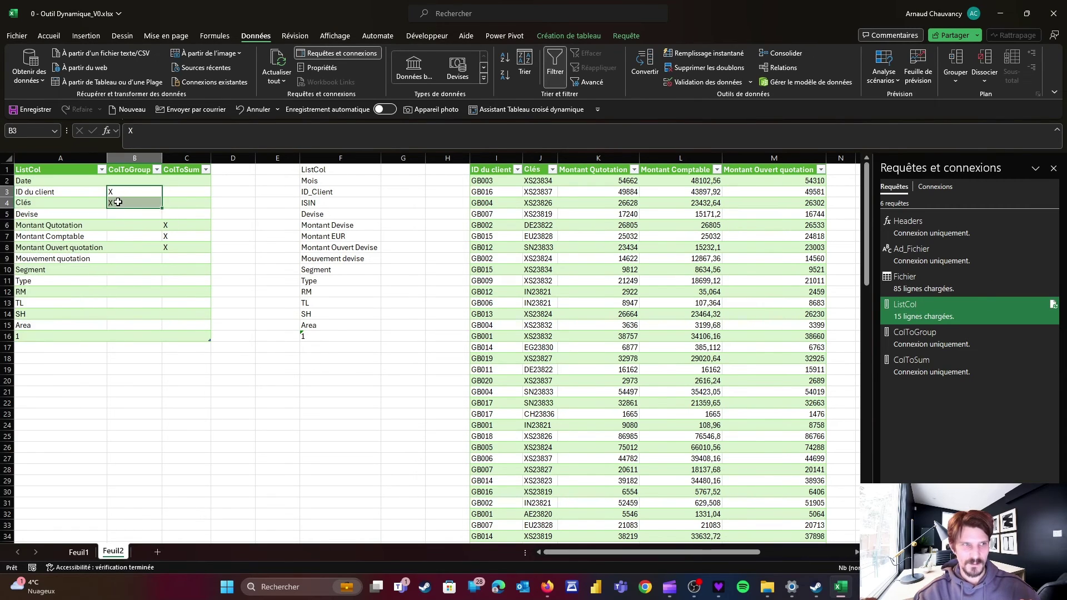
left_click(117, 203)
key("Down")
key("Down")
key("Down")
key("Down")
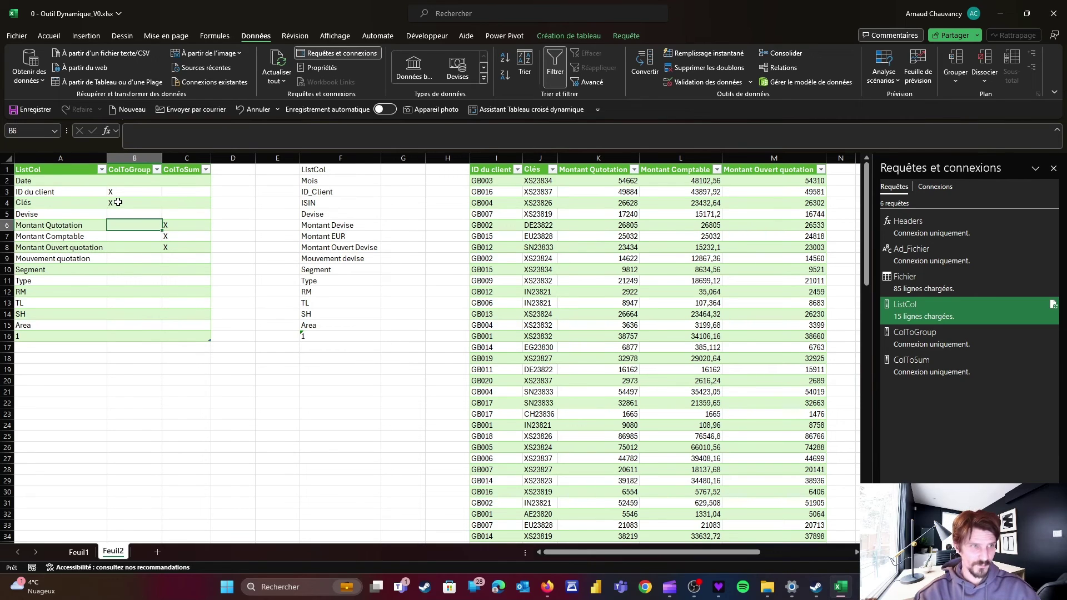
key("Right")
key("Delete")
key("Up")
key("Delete")
key("Up")
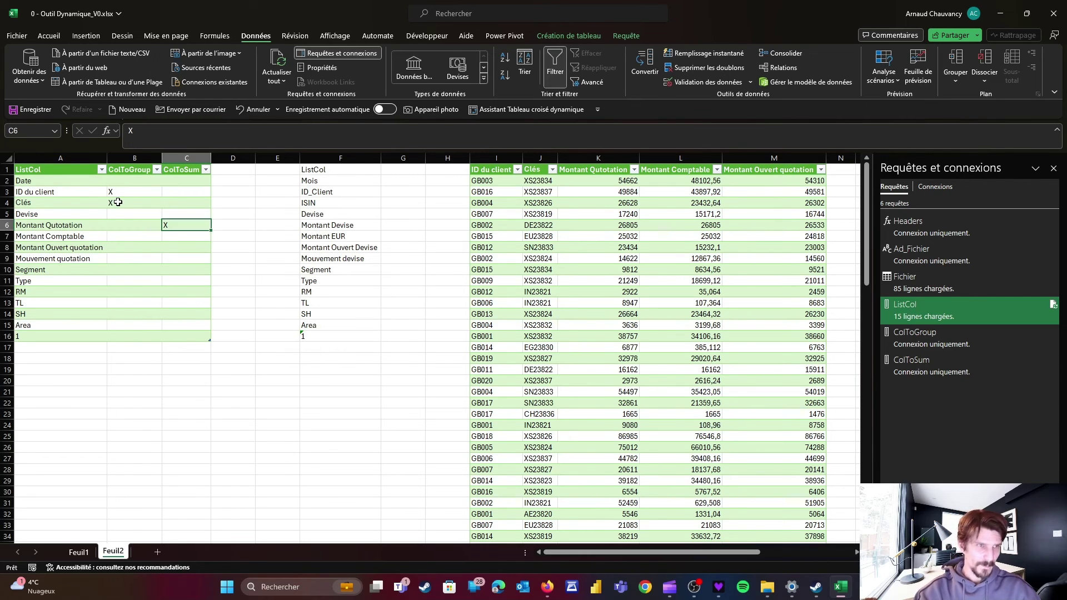
left_click(277, 79)
left_click(286, 99)
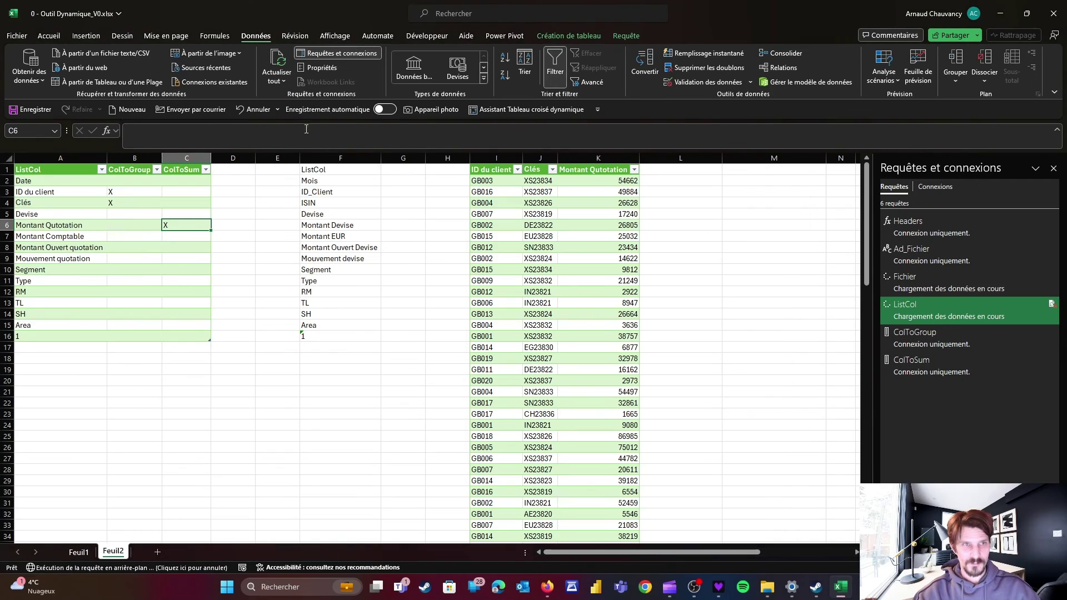
left_click(115, 202)
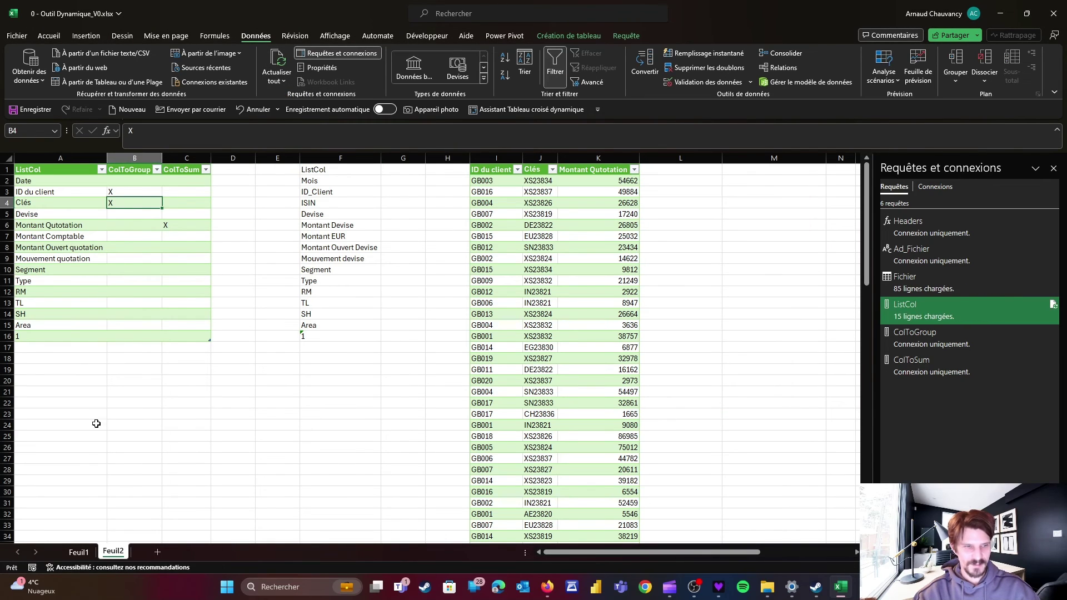
Step: On Feuil1, change the file address under AdresseFichier to point to 01_AUM Data Set_2024.xlsx, and return to Feuil2
left_click(79, 552)
left_click(271, 164)
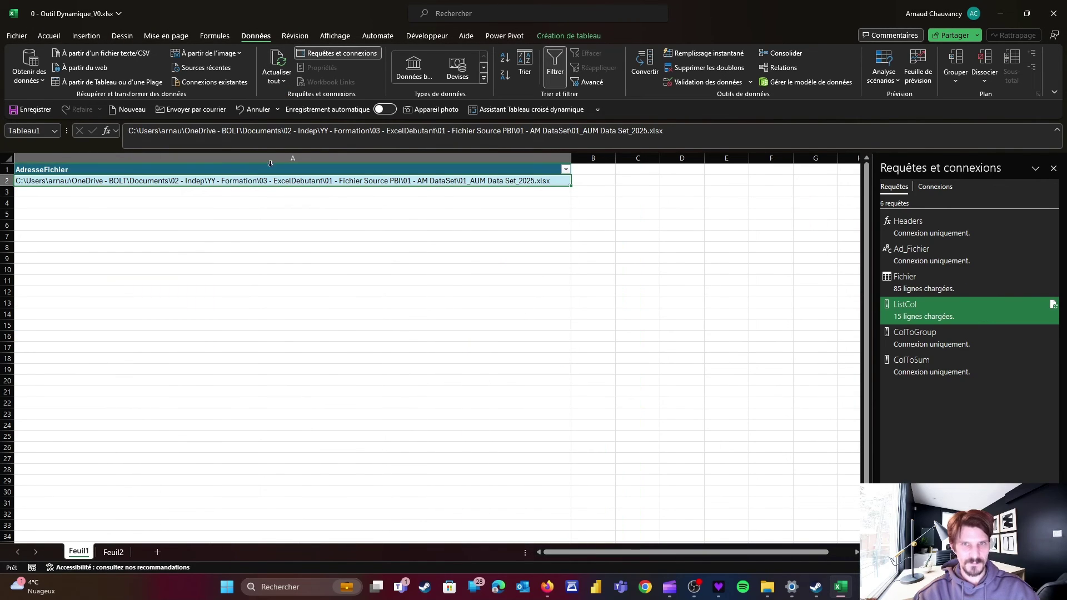
left_click(645, 129)
key("BackSpace")
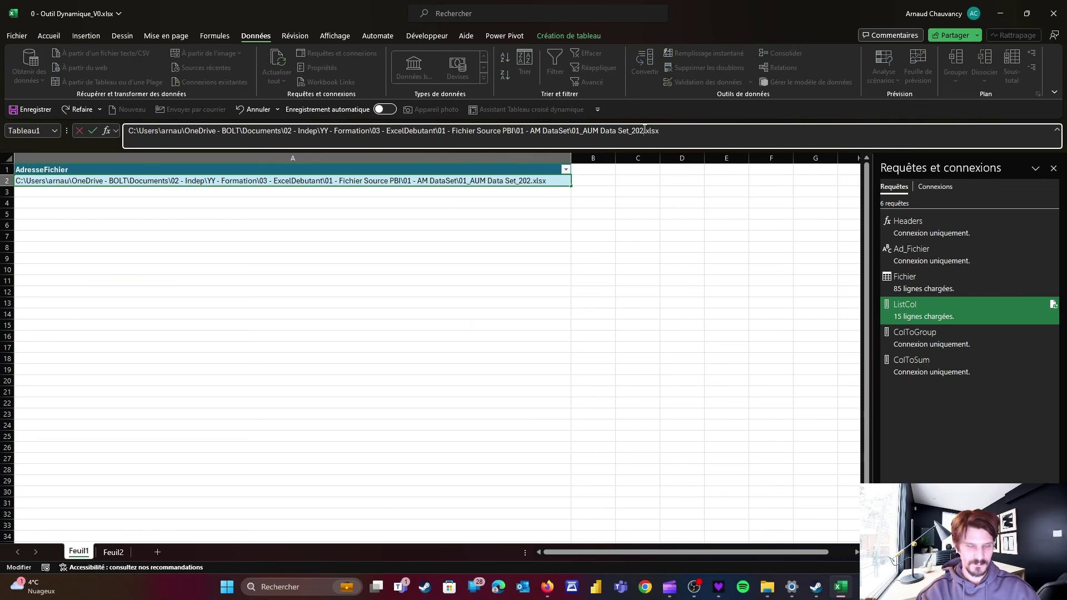
type("4")
key("Return")
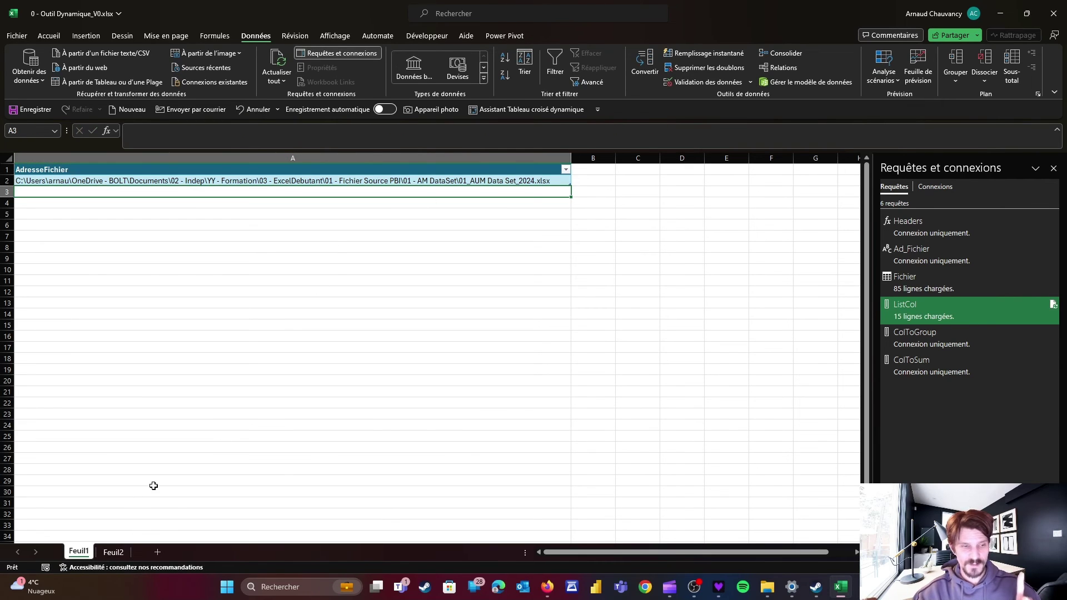
left_click(113, 552)
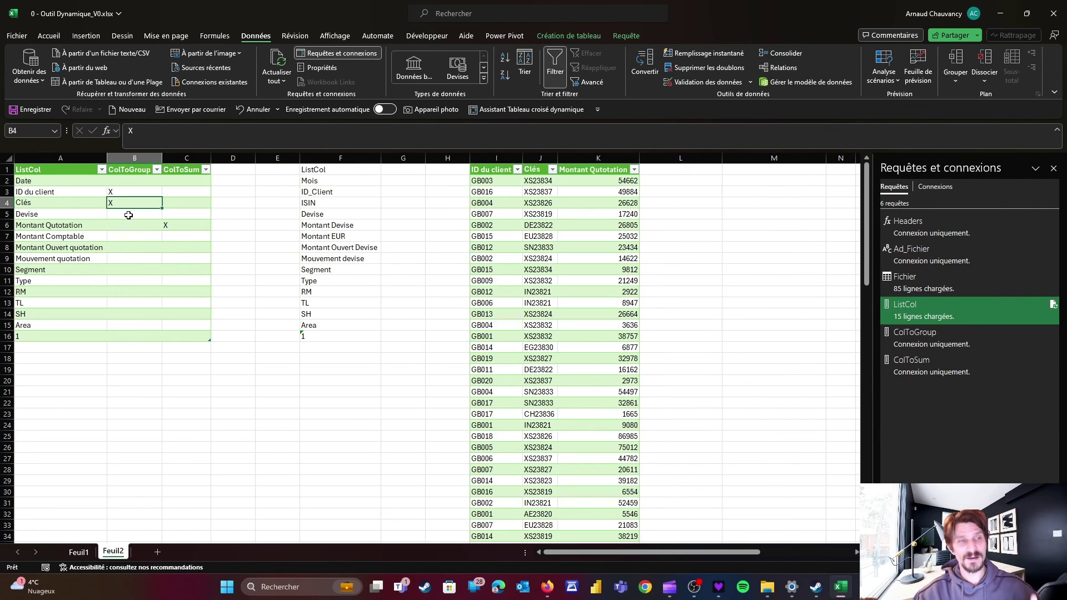
Step: Refresh all queries for the 2024 file and examine the column names in ListCol
key("Down")
key("Down")
left_click(276, 80)
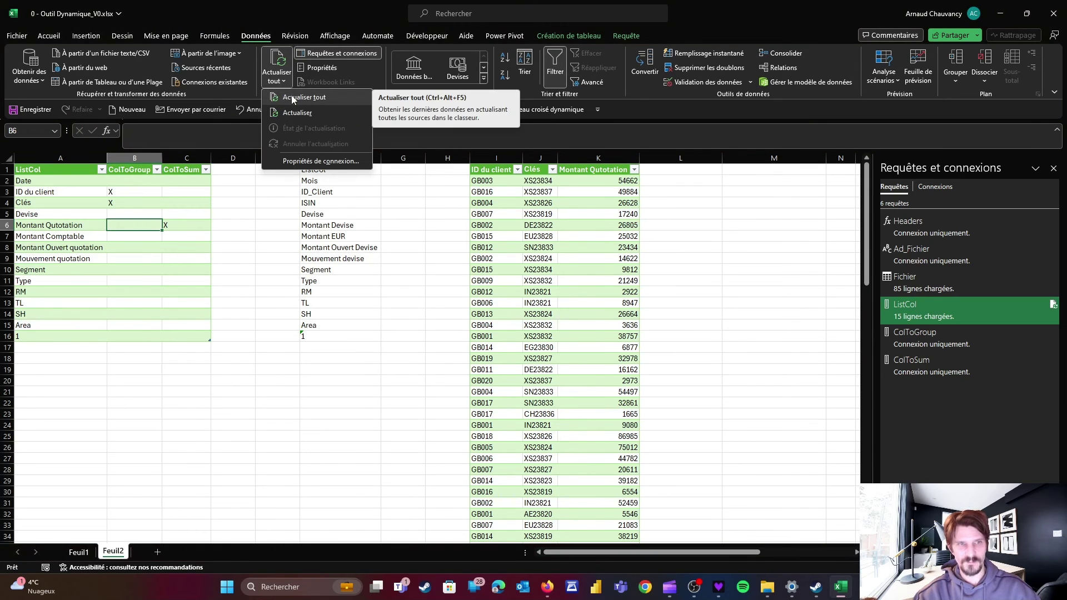
left_click(292, 99)
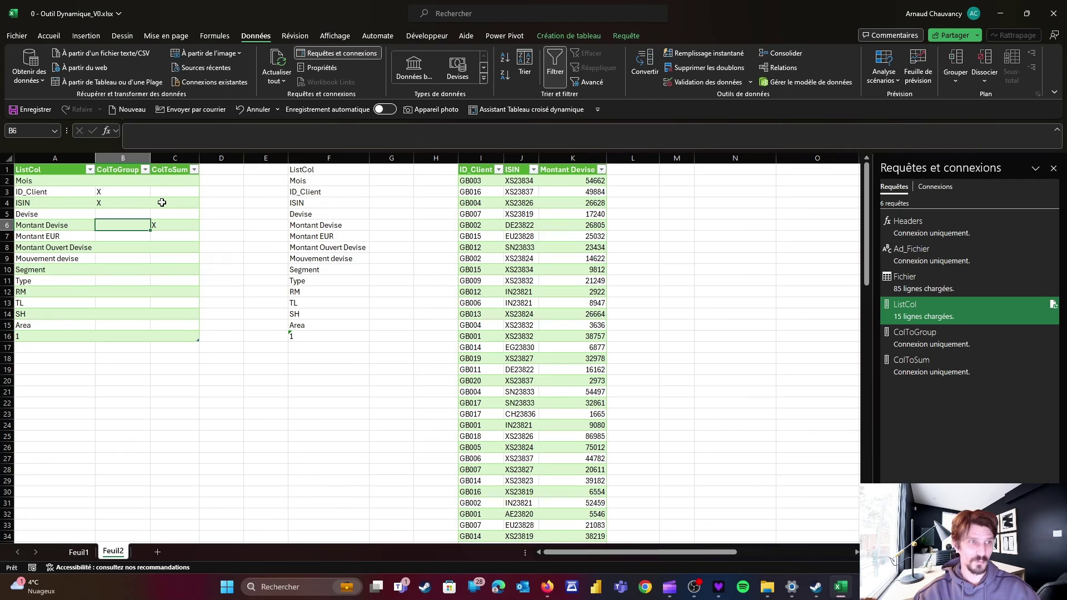
left_click_drag(49, 183, 39, 325)
left_click(111, 233)
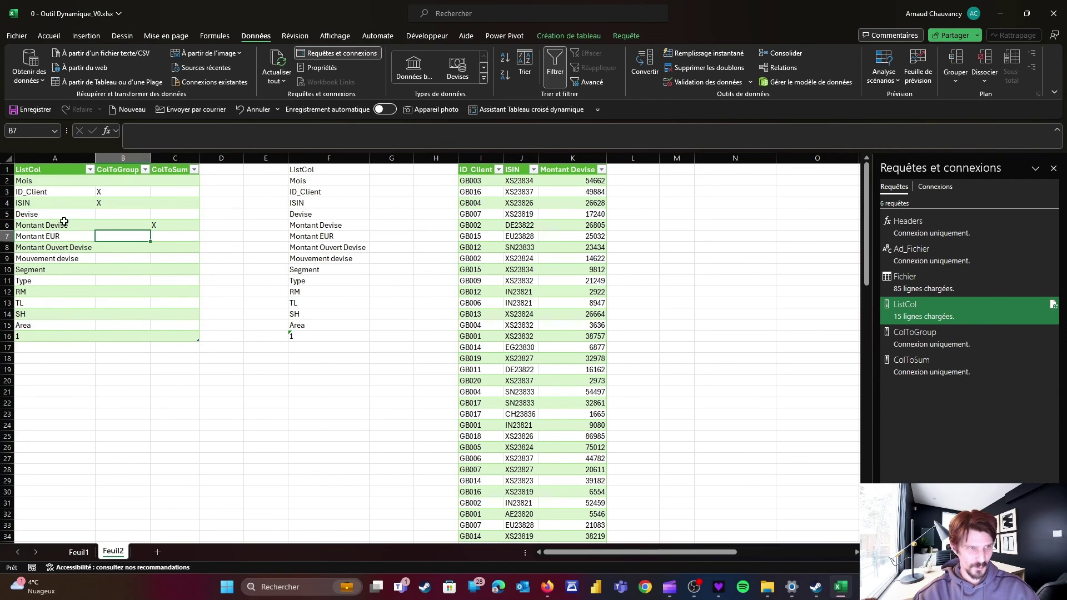
left_click(64, 223)
Step: On Feuil1, change the file address under AdresseFichier to point to 01_AUM Data Set_2023.xlsx, and return to Feuil2
left_click(78, 551)
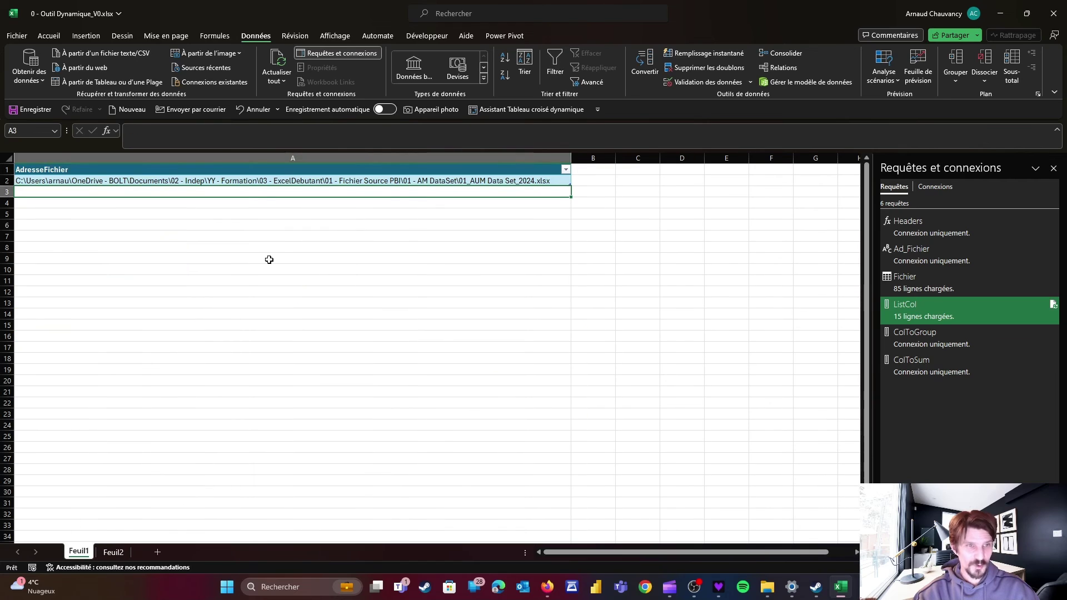
left_click(647, 132)
key("BackSpace")
type("5")
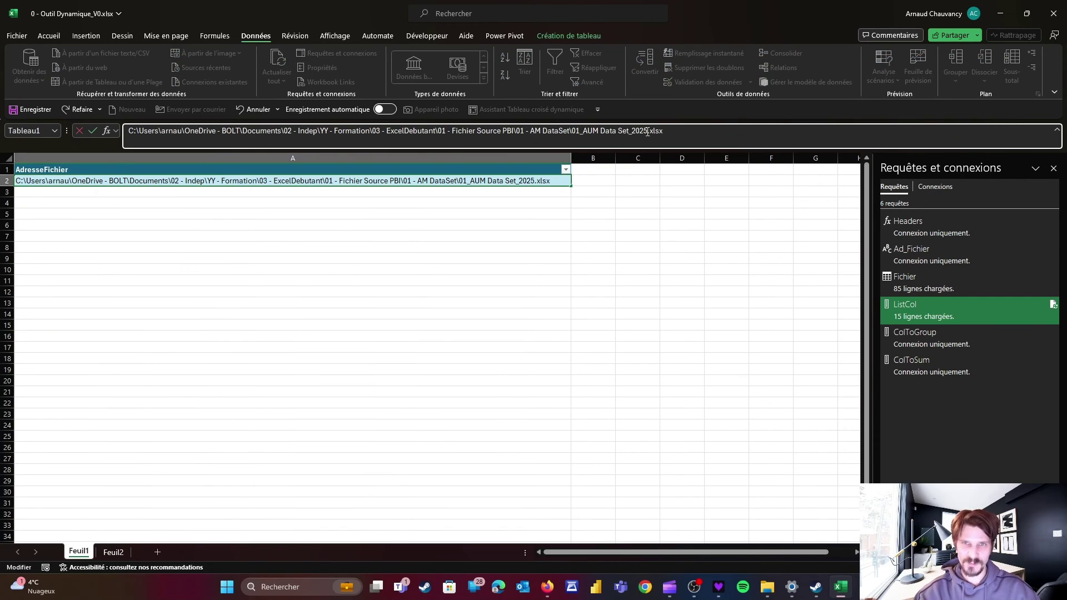
key("BackSpace")
type("32")
key("Return")
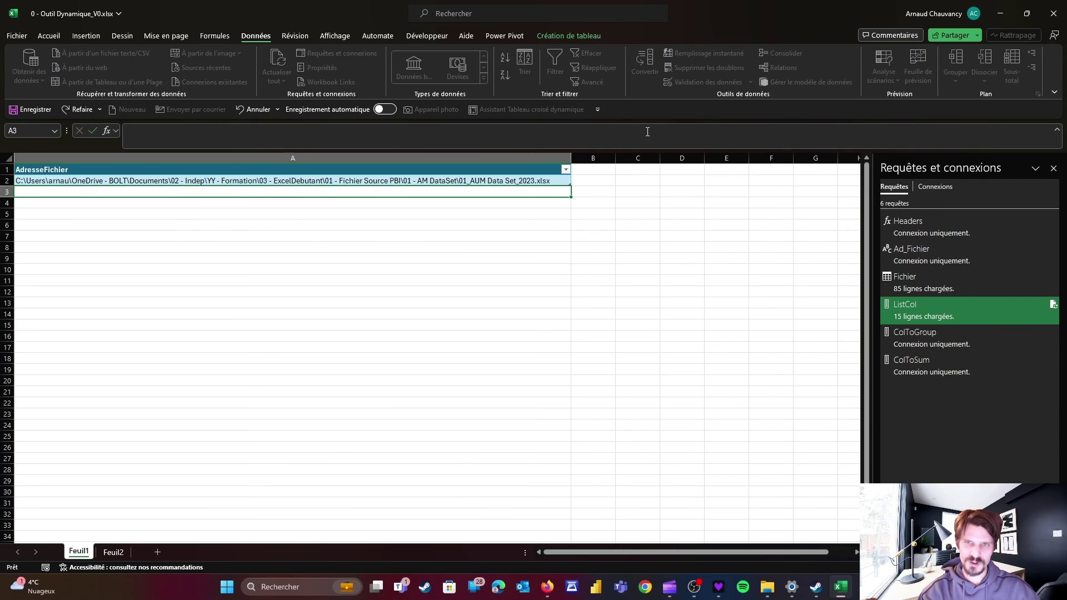
left_click(113, 552)
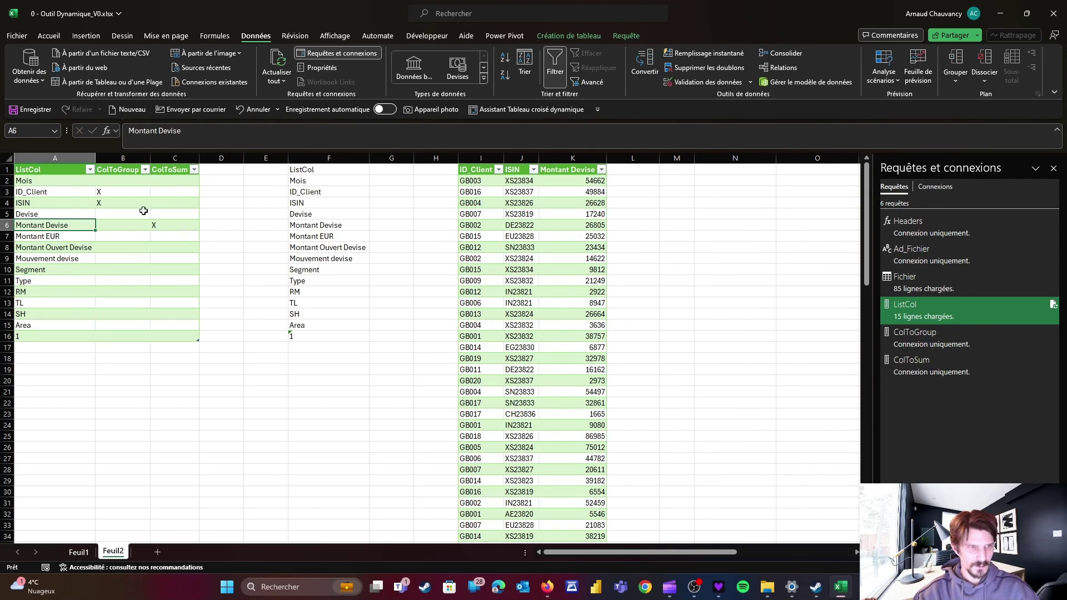
Step: Refresh all queries for the 2023 file and examine the column names in ListCol
left_click(273, 78)
left_click(279, 96)
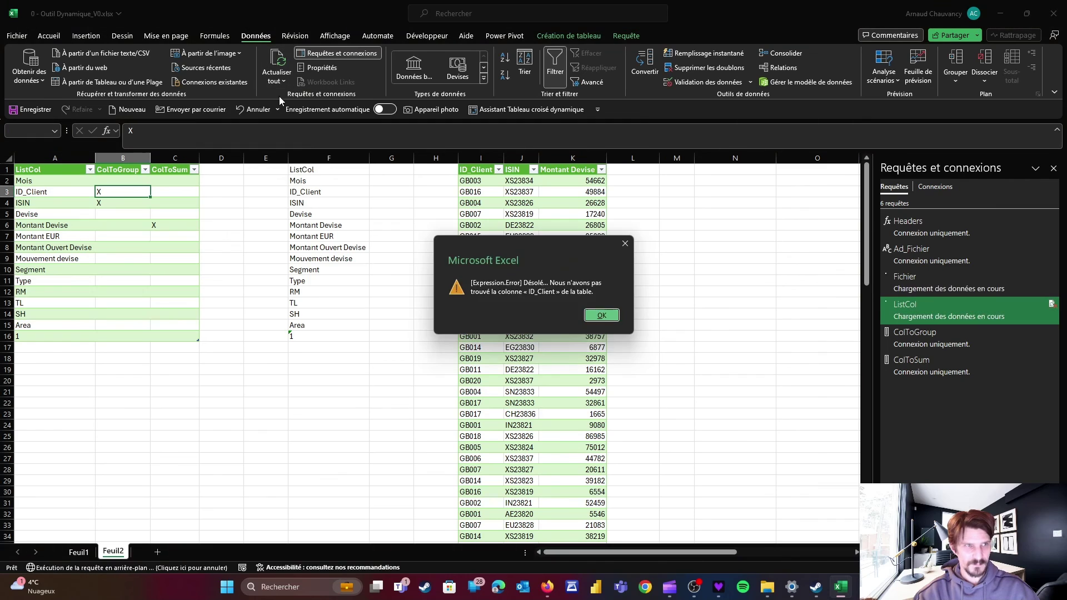
left_click(602, 315)
left_click_drag(29, 176, 47, 336)
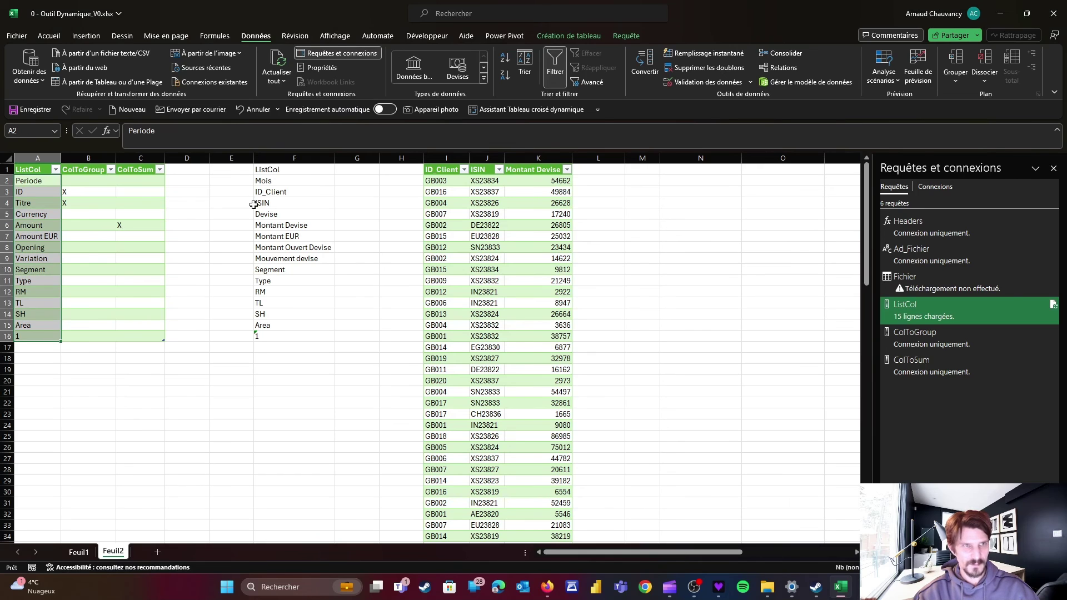
Step: Refresh all queries a second time to reload the Fichier table with the 2023 column names, and compare them with column F
left_click(276, 84)
left_click(295, 98)
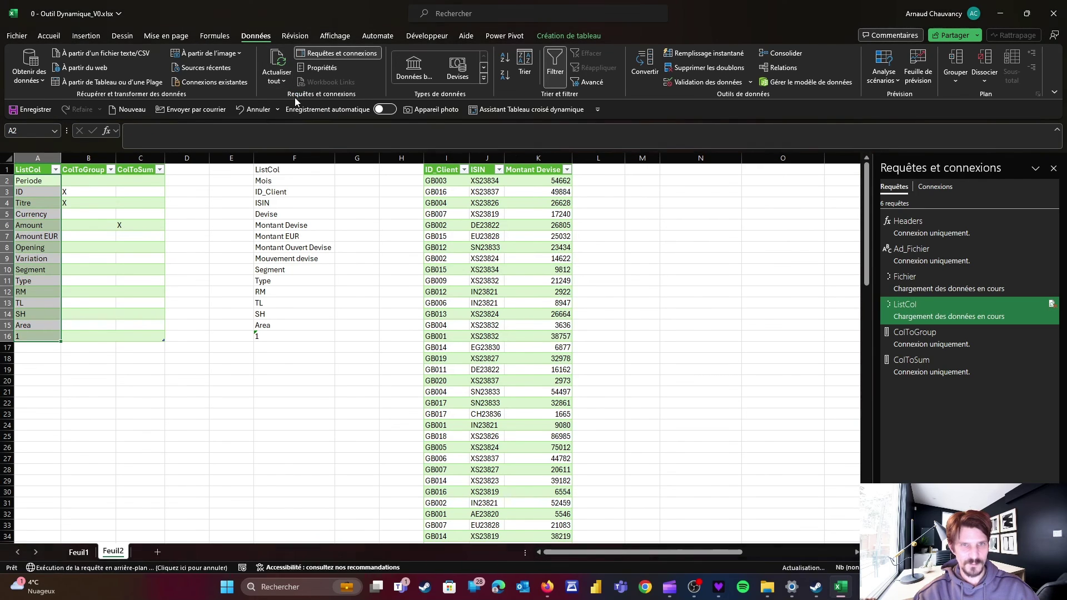
left_click(68, 231)
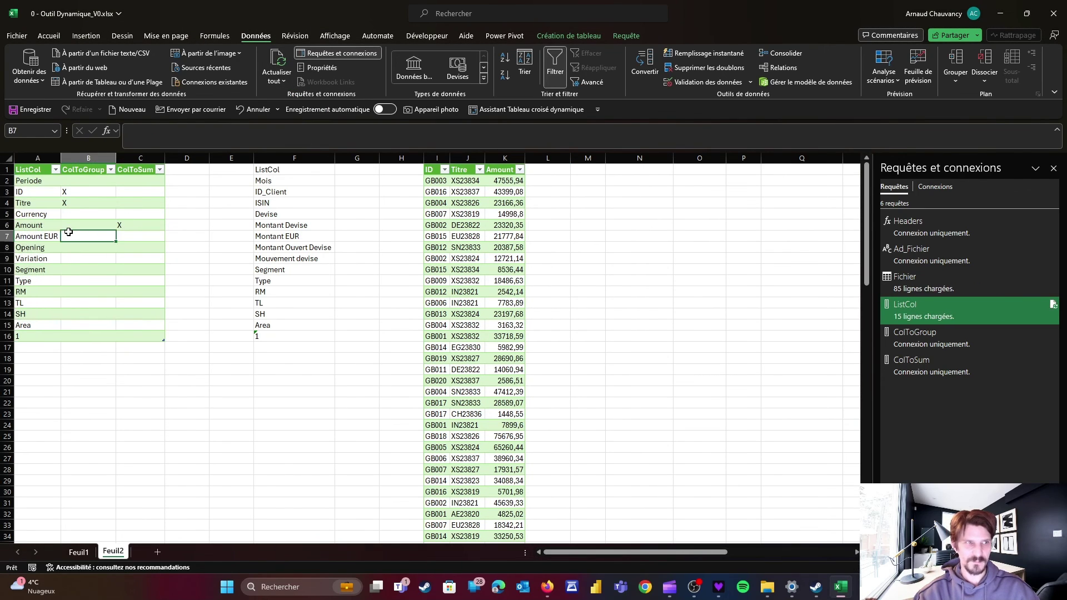
left_click(277, 193)
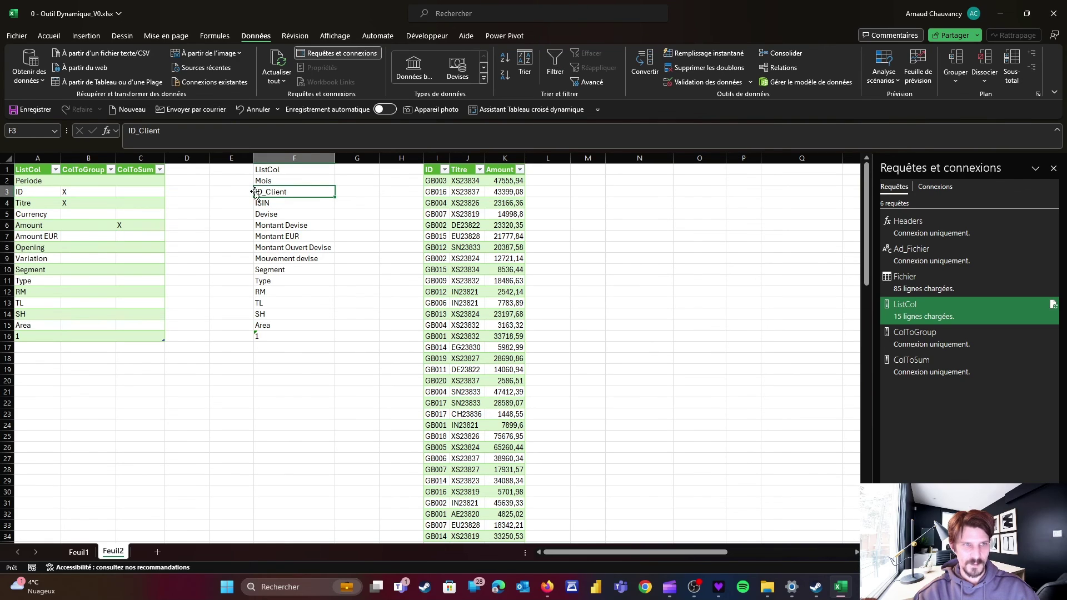
Step: Clear the existing group and sum marks, then put an X in ColToGroup for Currency and in ColToSum for Amount
left_click_drag(39, 181, 52, 322)
left_click_drag(69, 193, 139, 232)
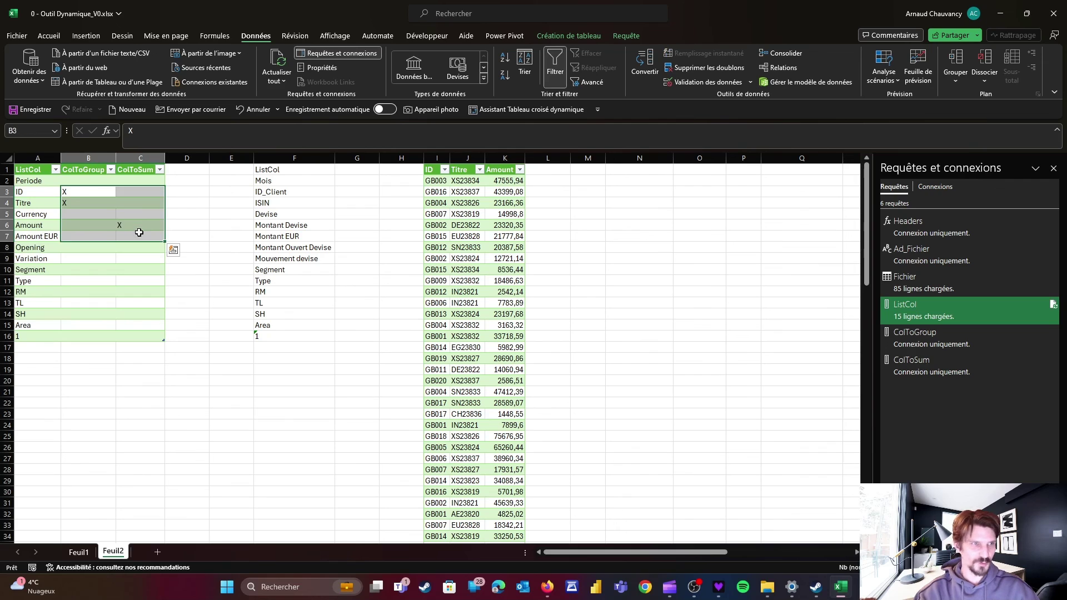
key("Delete")
key("Down")
key("Down")
type("X")
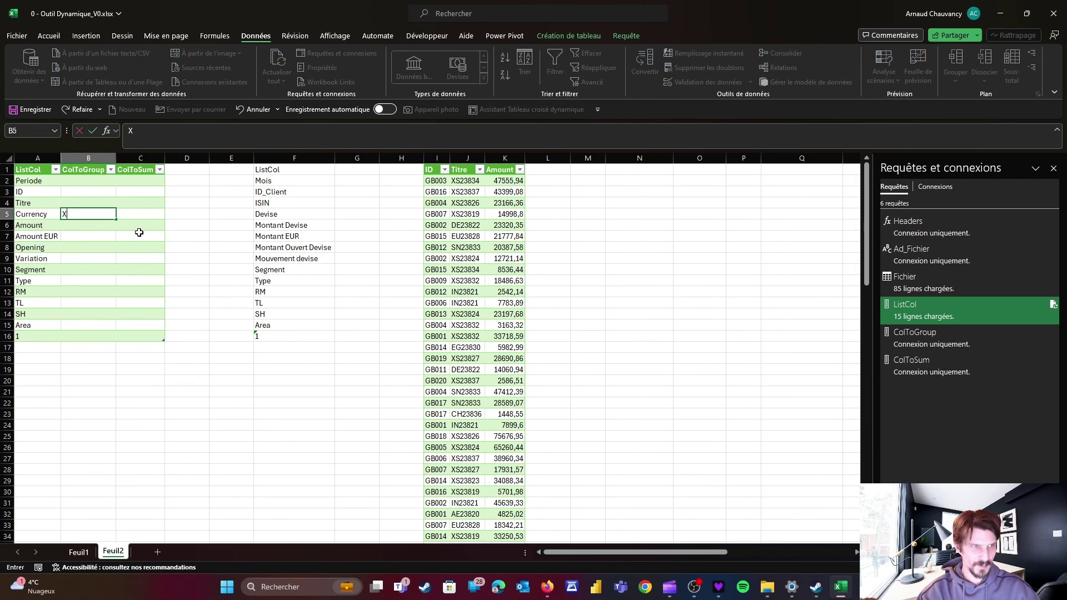
key("Down")
key("Right")
type("X")
key("Down")
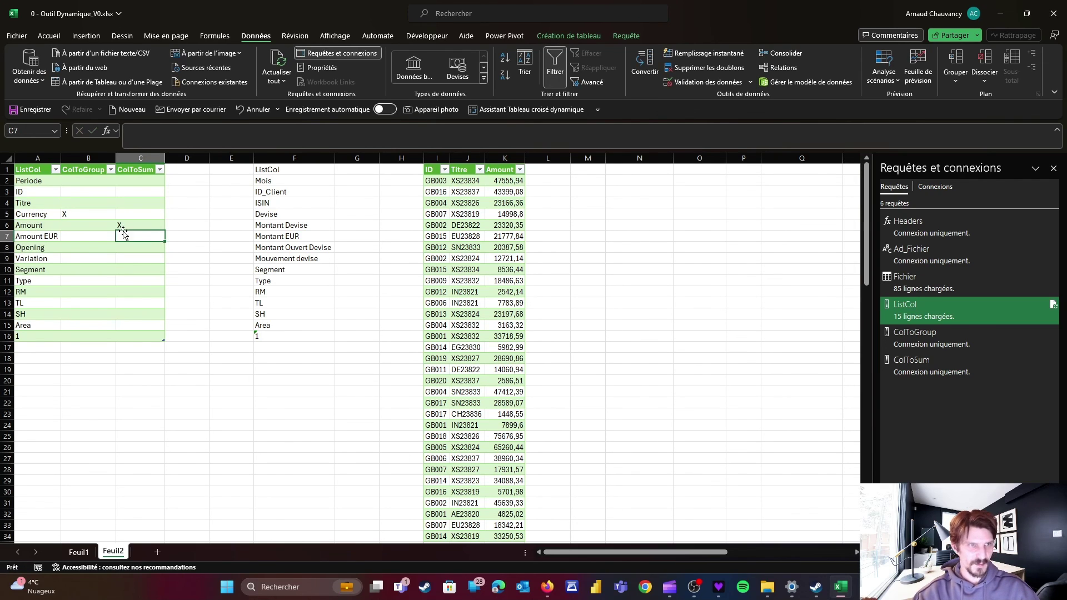
Step: Refresh all queries to group the Fichier table by Currency with Amount summed
left_click(83, 222)
left_click(277, 78)
left_click(282, 97)
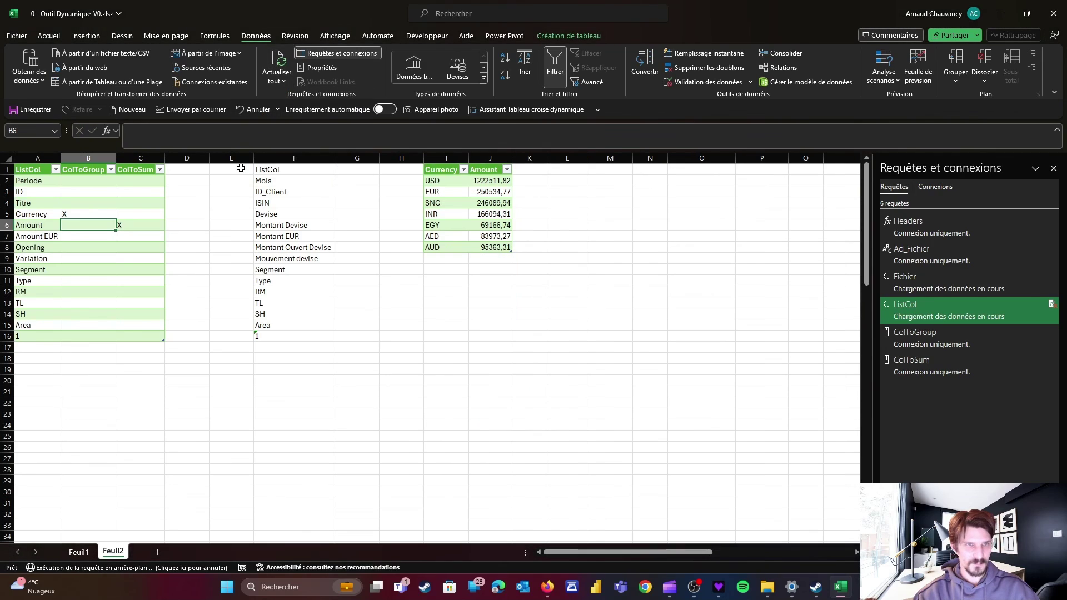
left_click(104, 217)
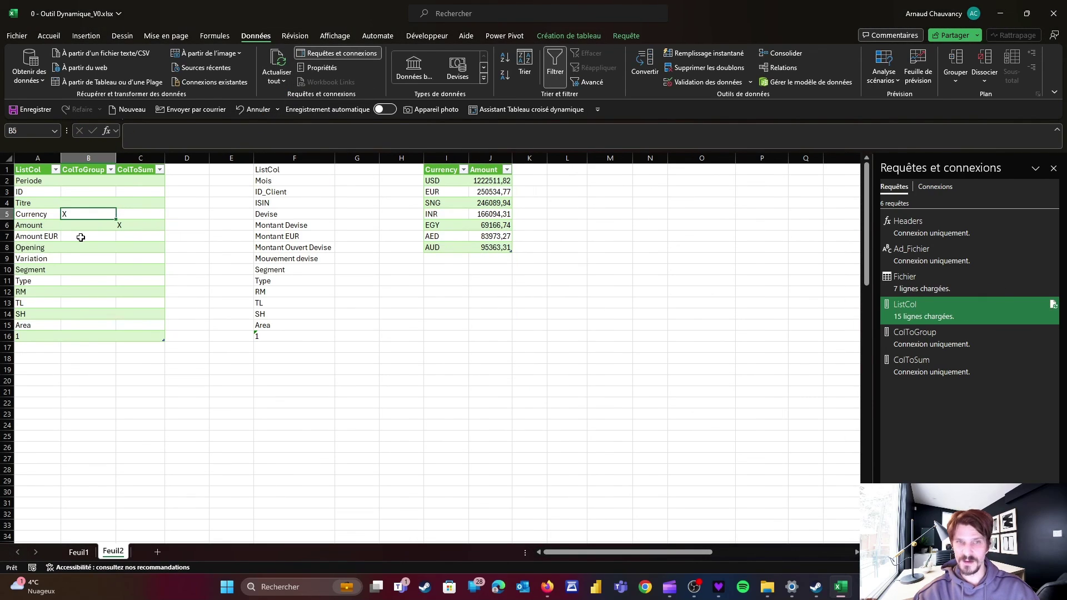